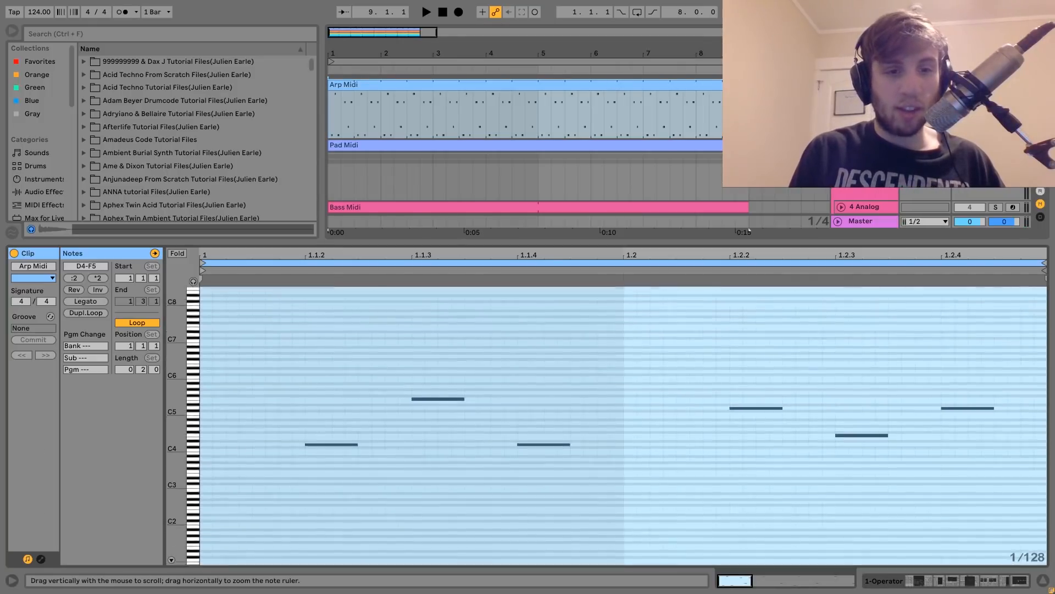
# Step: Examine the Arp Midi clip's note pattern by selecting the first three notes, the pair after beat 1.2, and the last two
pyautogui.moveTo(341, 497); pyautogui.dragTo(543, 385)
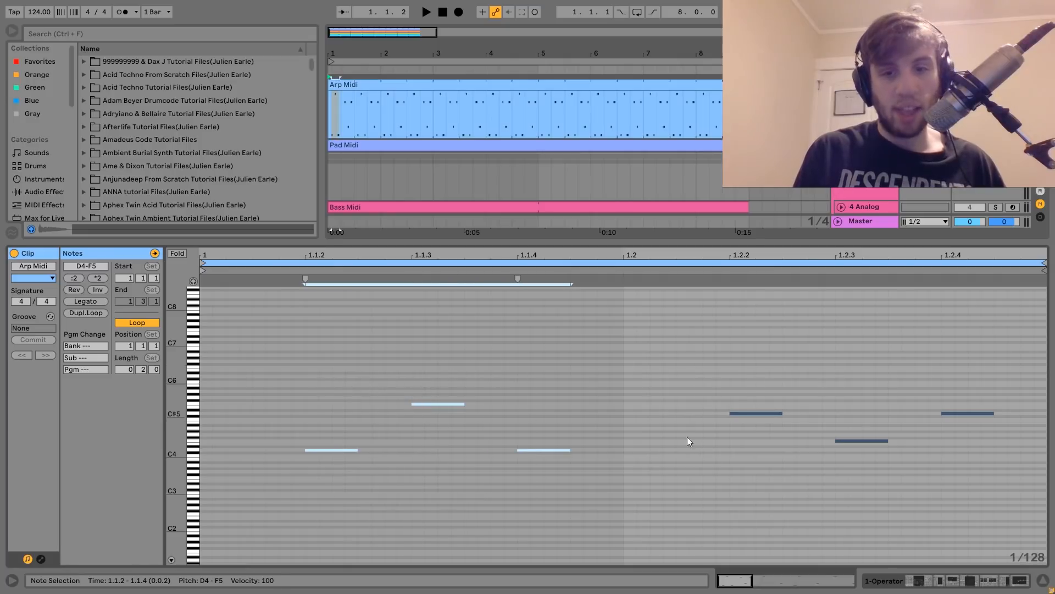
pyautogui.moveTo(748, 490); pyautogui.dragTo(898, 379)
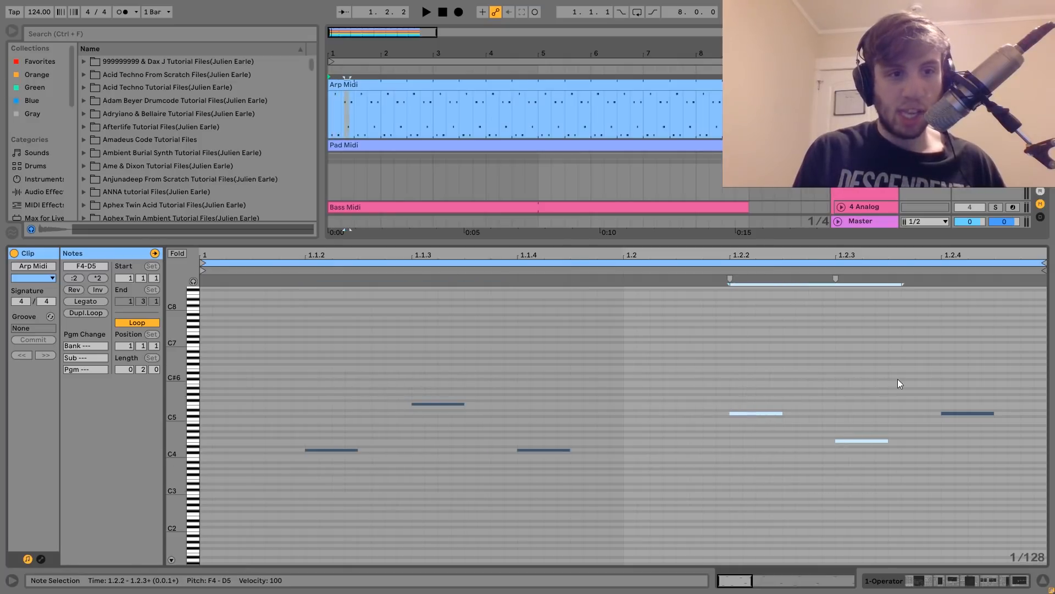
pyautogui.moveTo(978, 392); pyautogui.dragTo(869, 500)
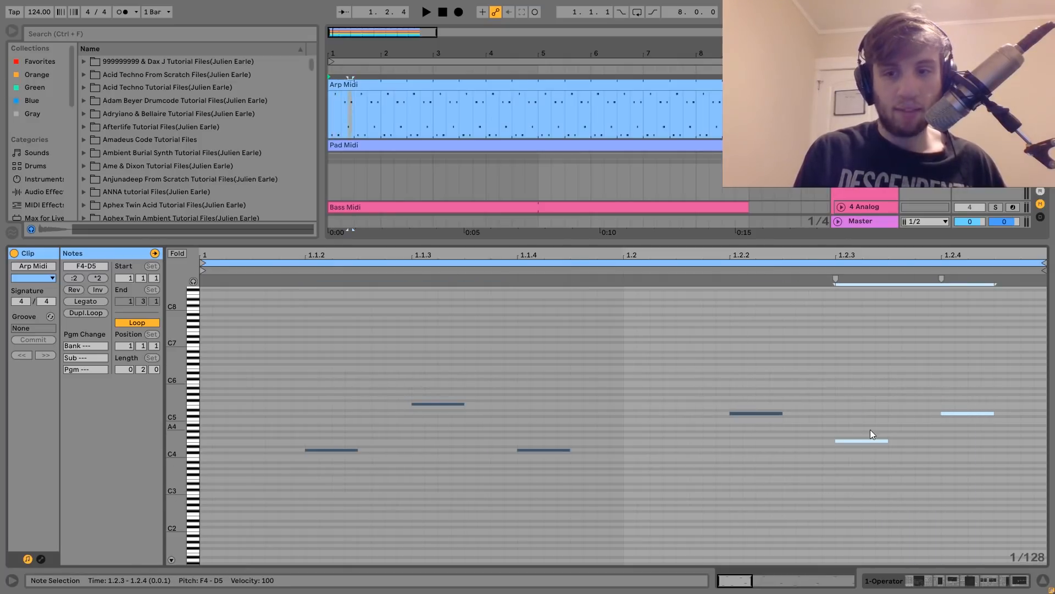
# Step: Play back the Arp Midi part from the start to hear its sound, and stop
pyautogui.press('space')
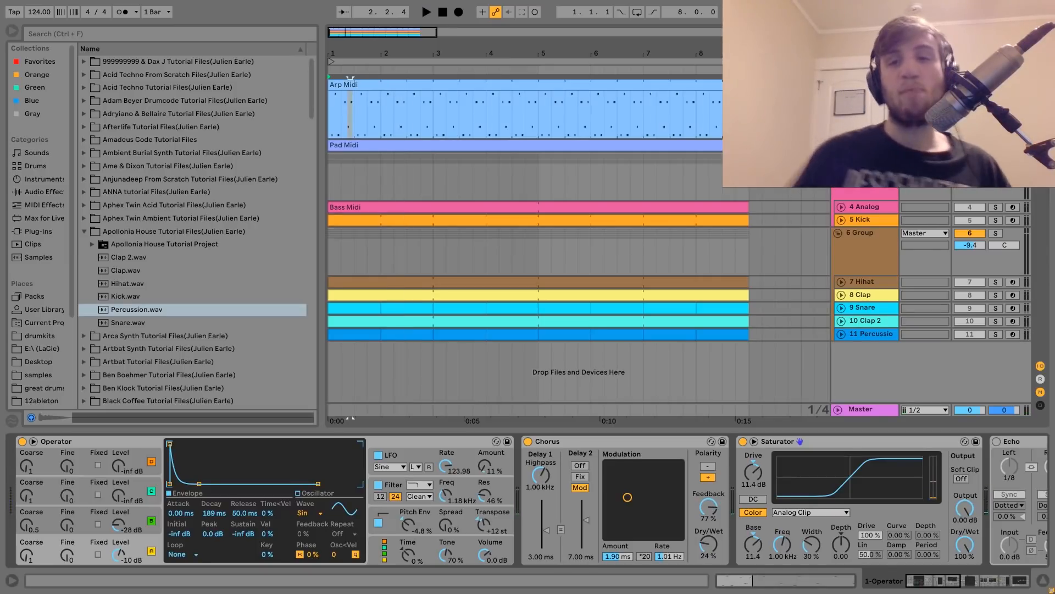
pyautogui.press('space')
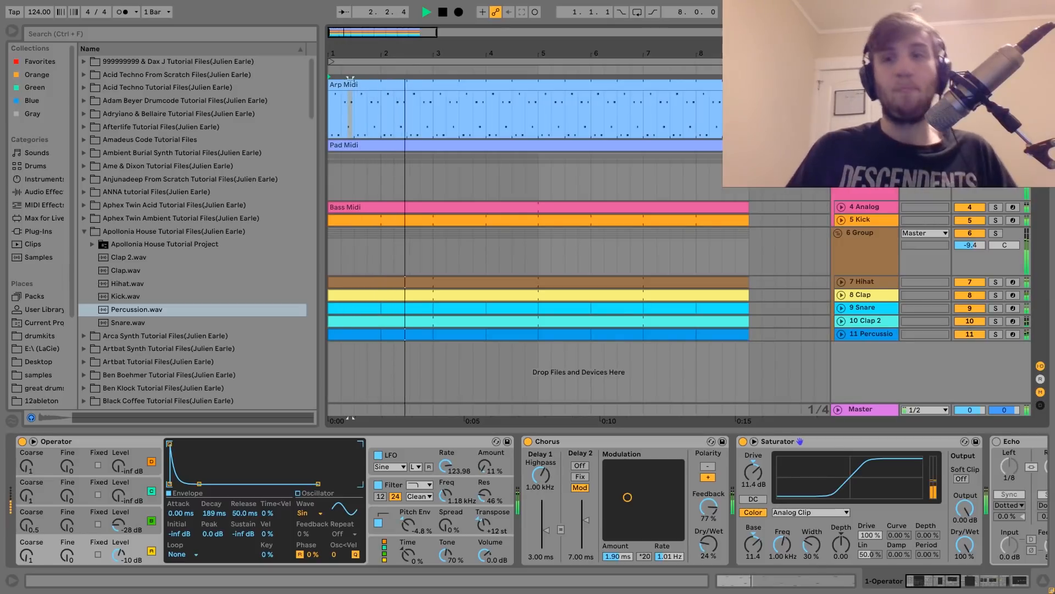
pyautogui.press('space')
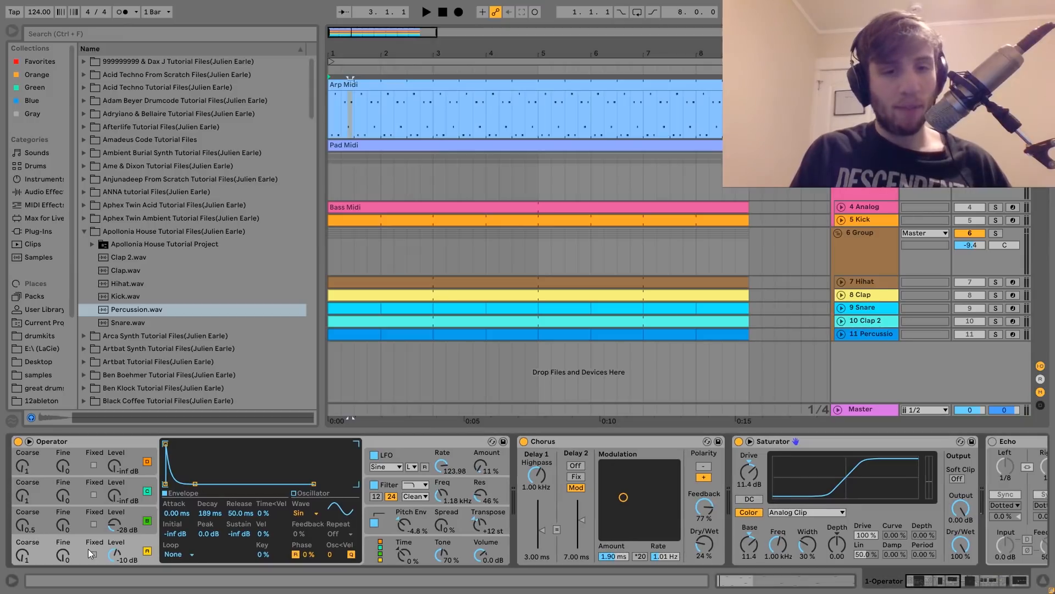
# Step: Examine Operator's settings for oscillator B, the pitch envelope, the filter and the LFO
pyautogui.click(143, 509)
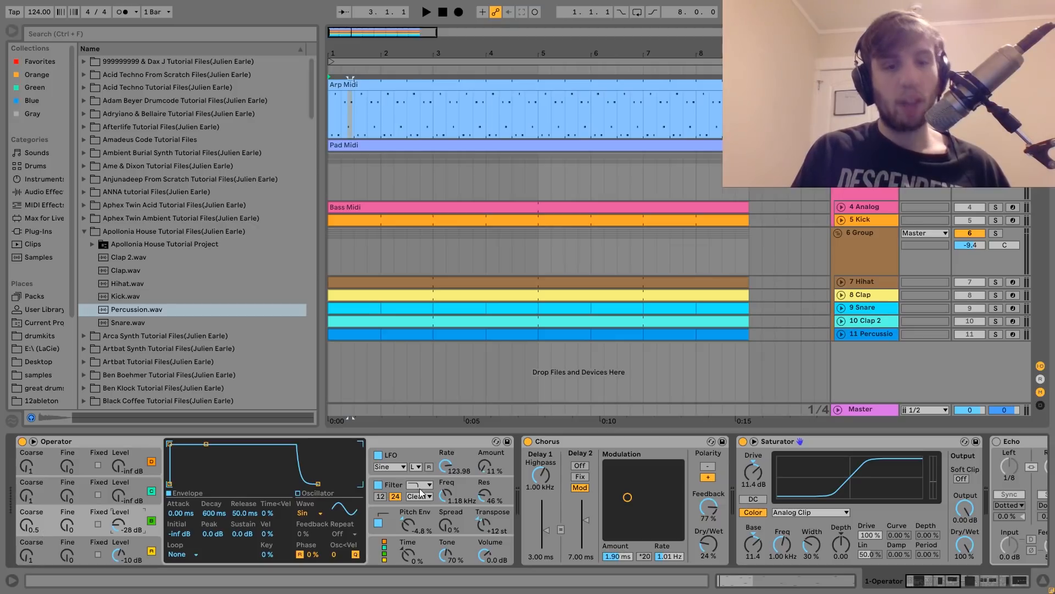
pyautogui.click(379, 518)
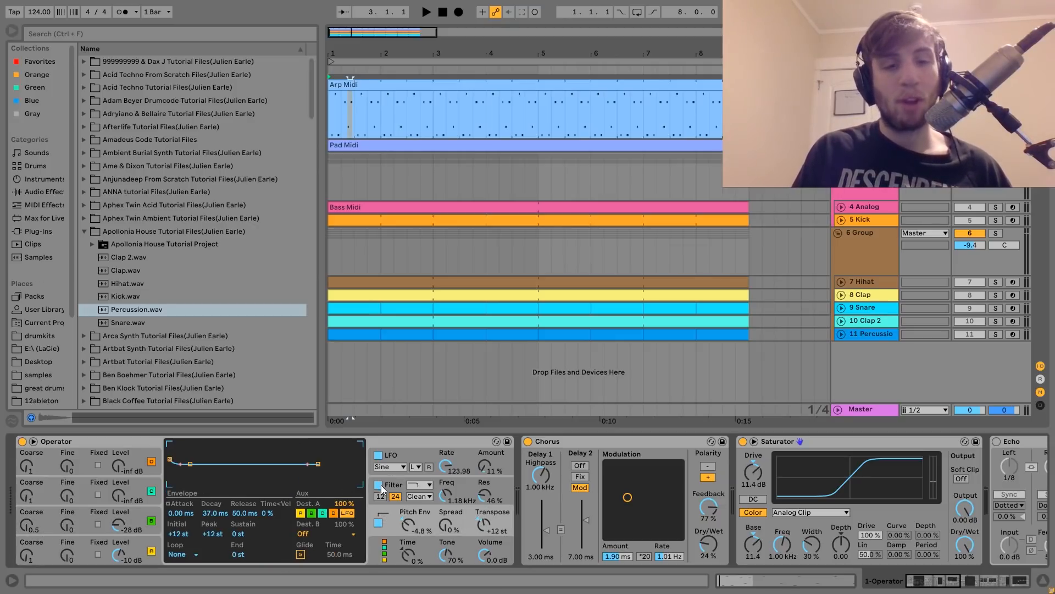
pyautogui.click(395, 491)
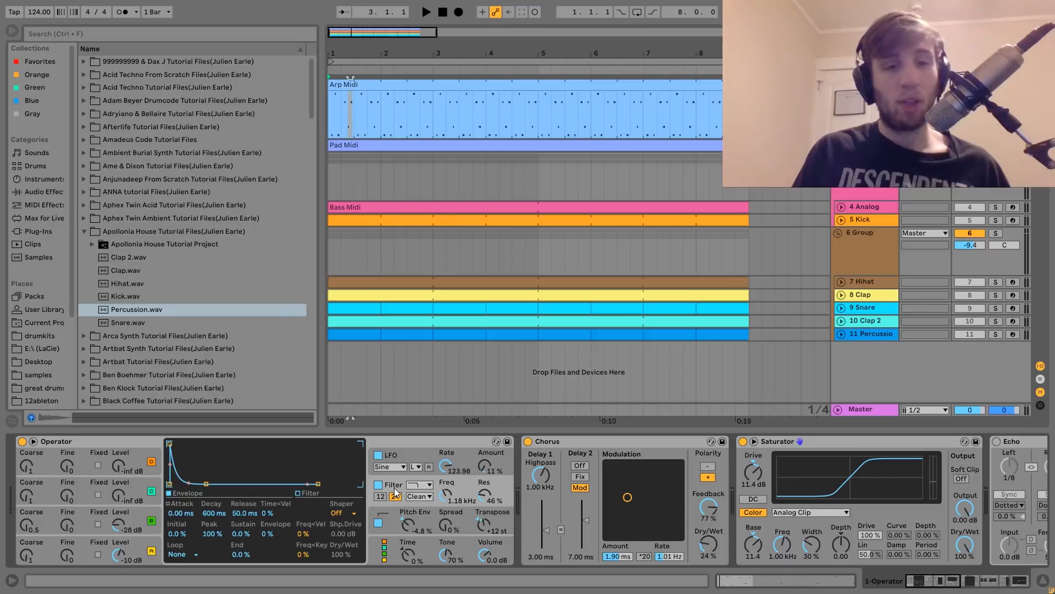
pyautogui.click(400, 452)
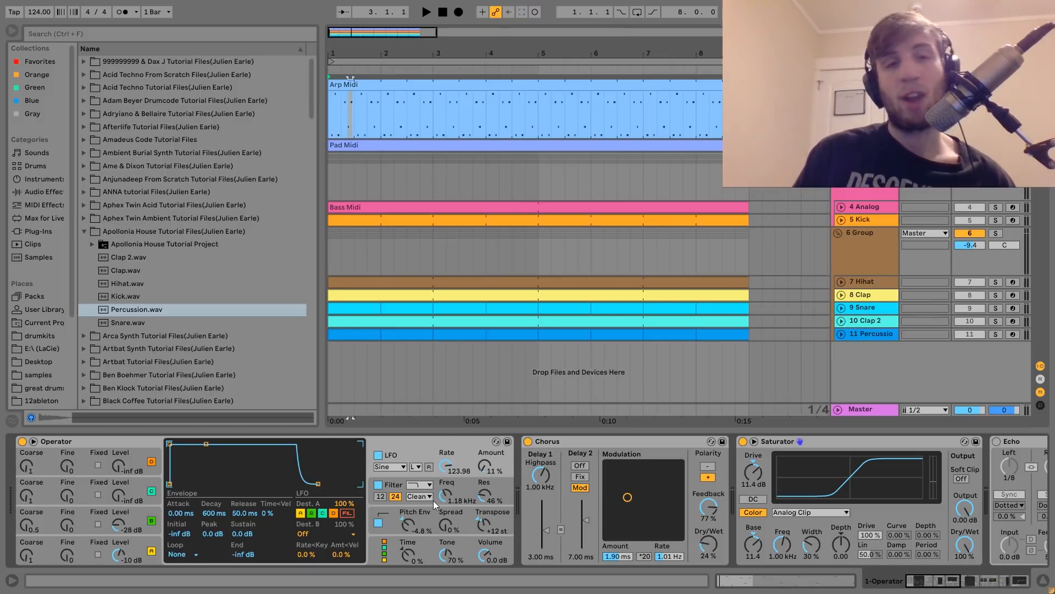
# Step: Audition the arp twice with Operator's LFO settings shown, stopping playback each time
pyautogui.press('space')
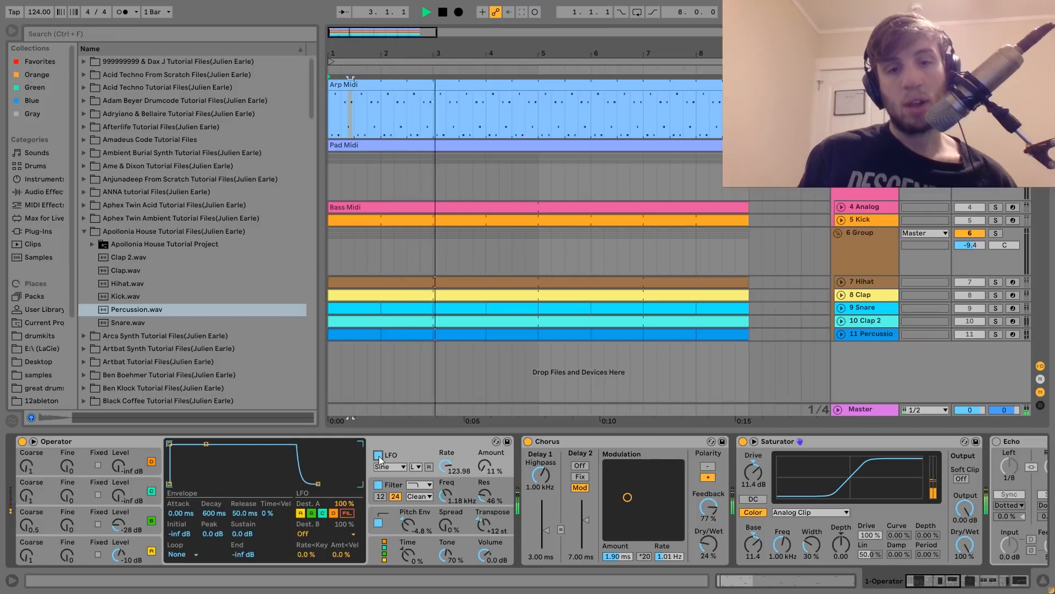
pyautogui.press('space')
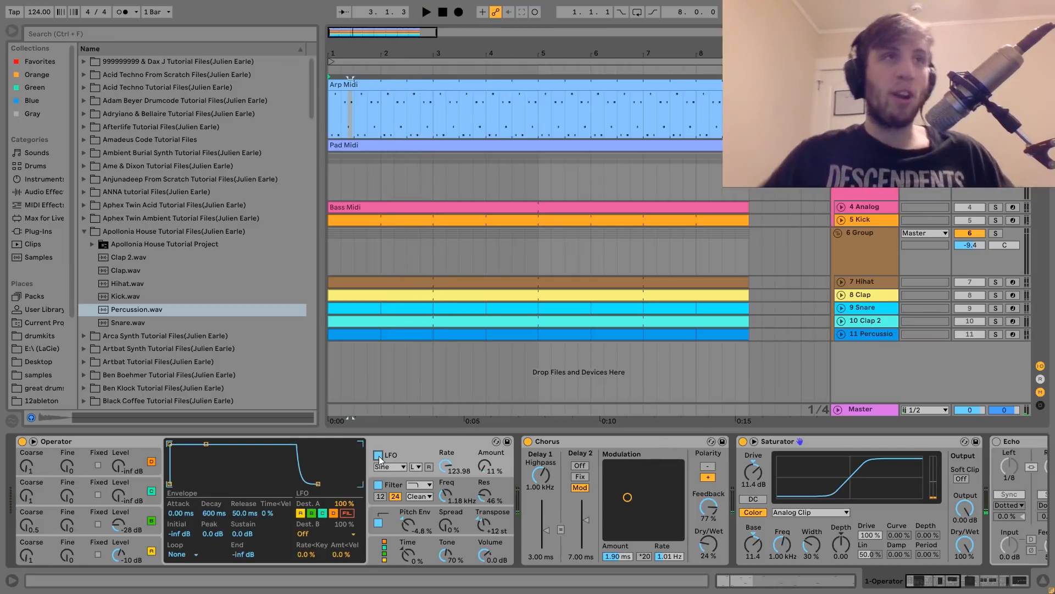
pyautogui.press('space')
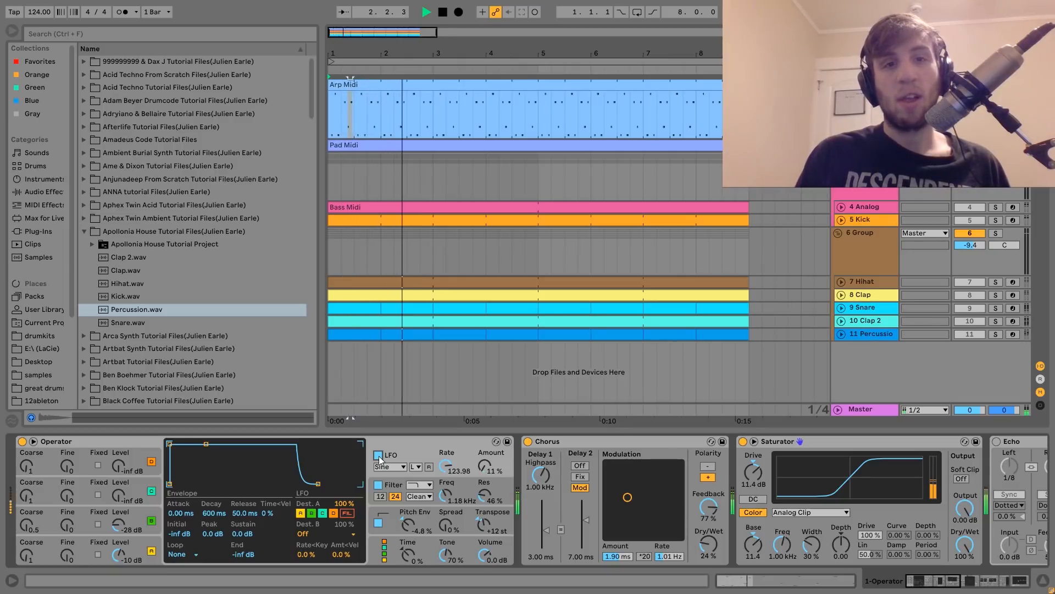
pyautogui.press('space')
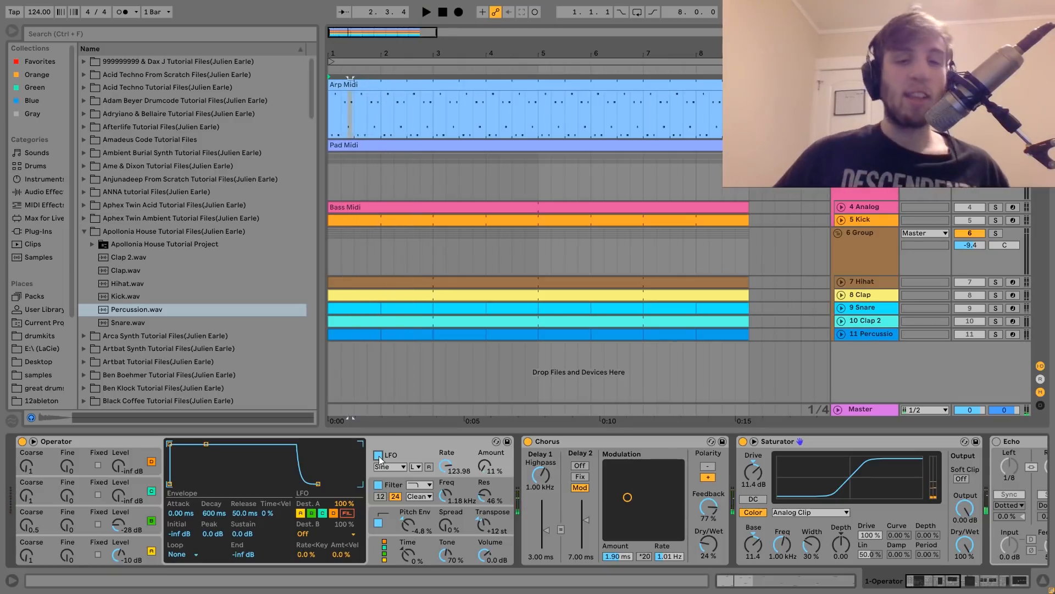
# Step: Delete the switched-off Echo device from the arp track's effect chain
pyautogui.scroll(-5, 379, 460)
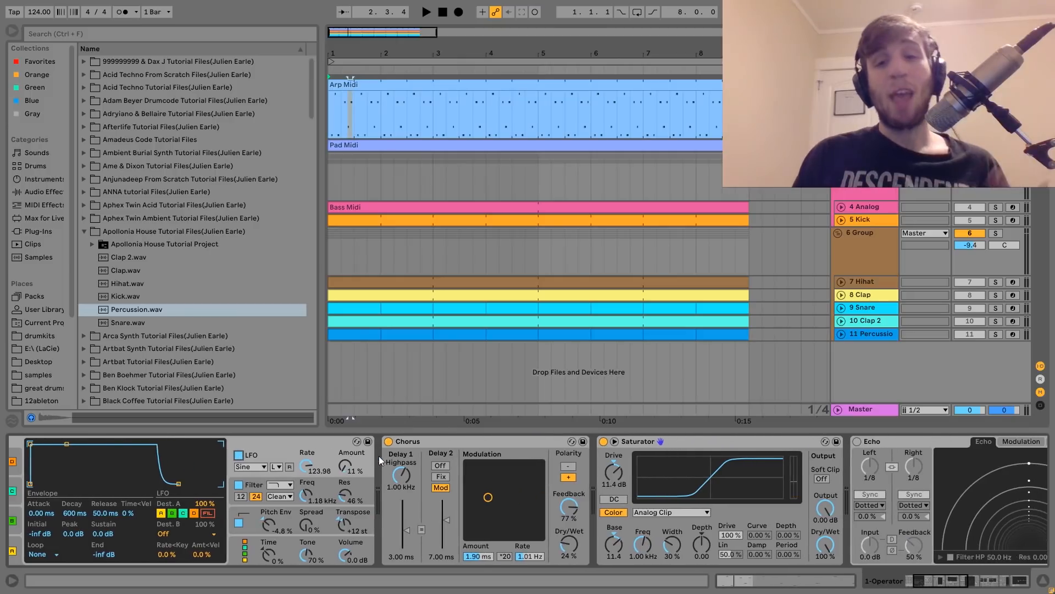
pyautogui.click(792, 443)
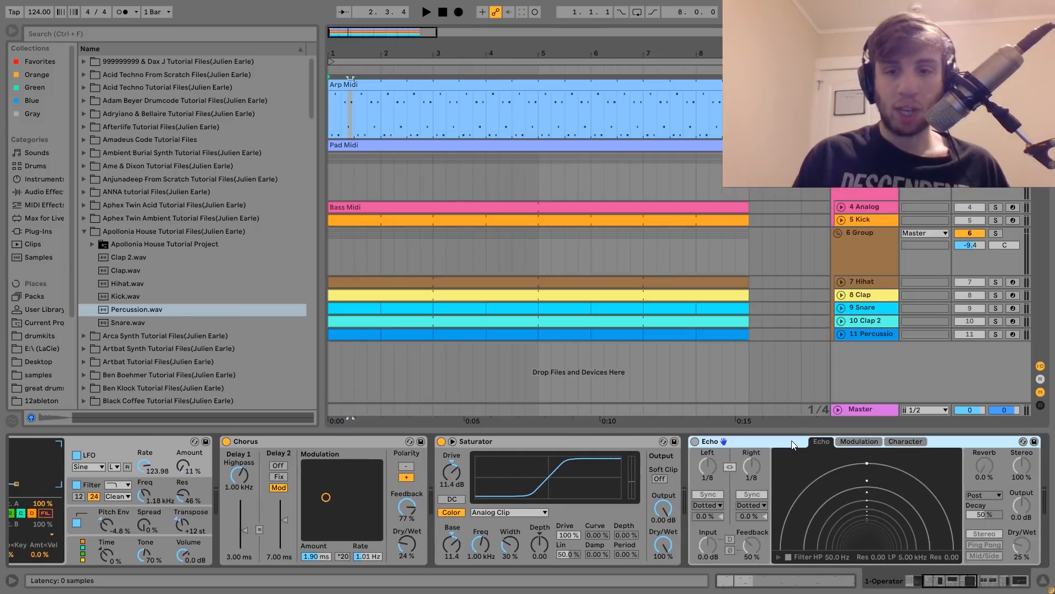
pyautogui.press('Delete')
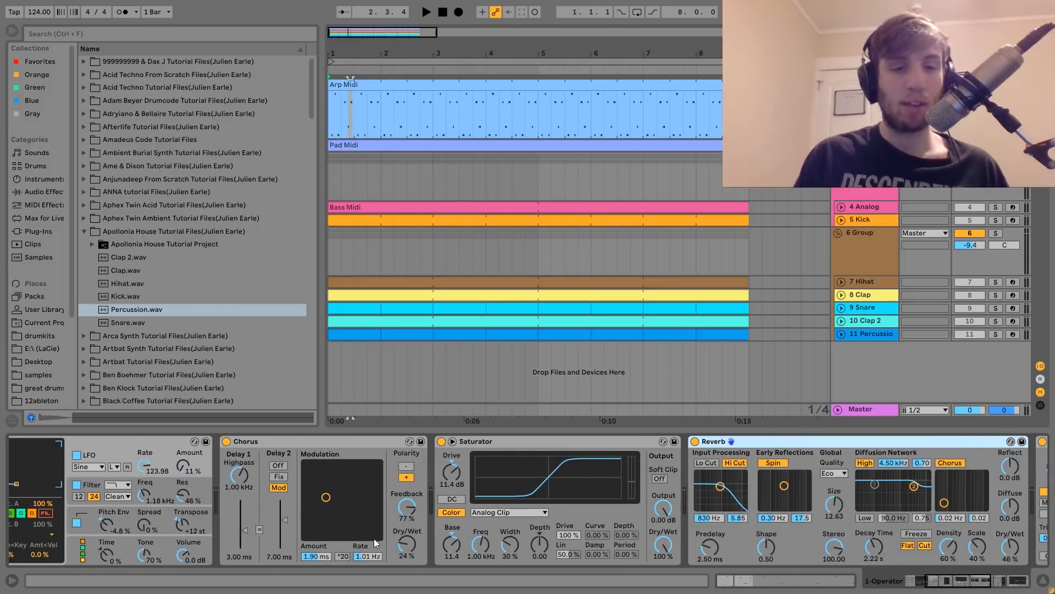
# Step: Compare the arp with the Saturator bypassed and switched back on during playback
pyautogui.scroll(-2, 435, 502)
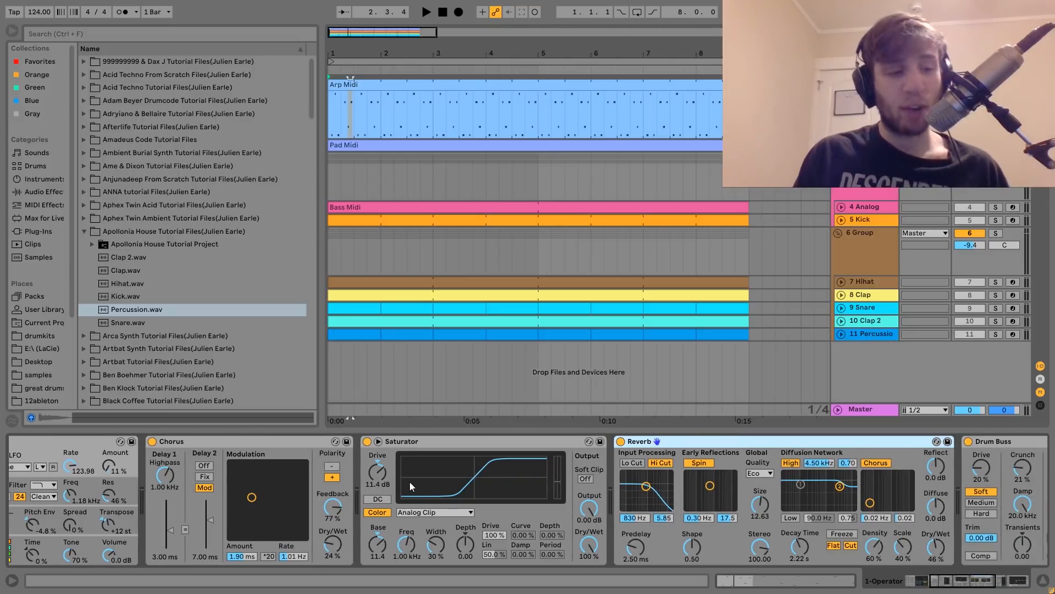
pyautogui.click(367, 442)
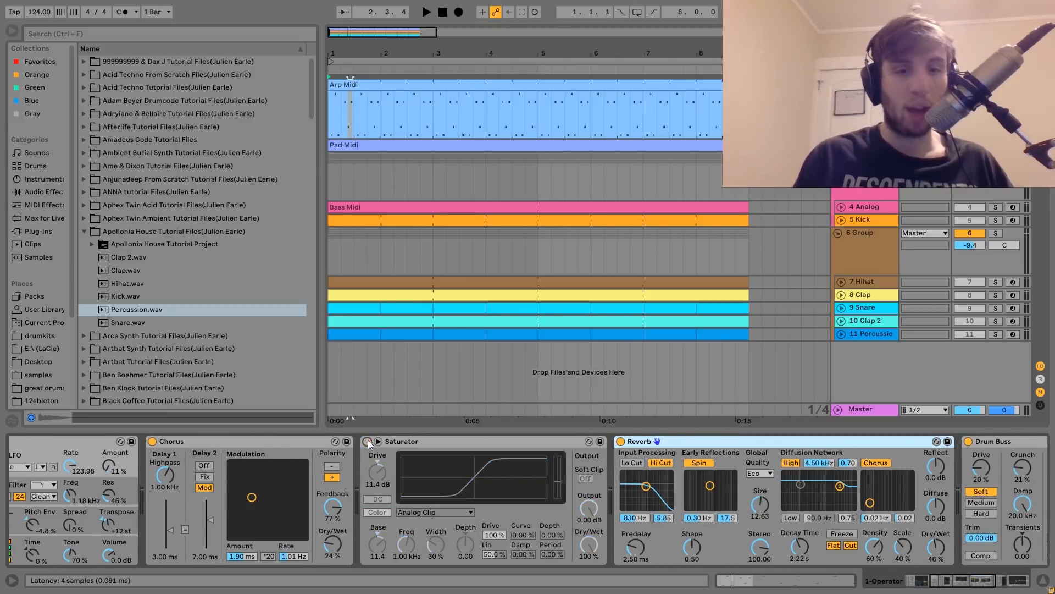
pyautogui.press('space')
pyautogui.click(367, 441)
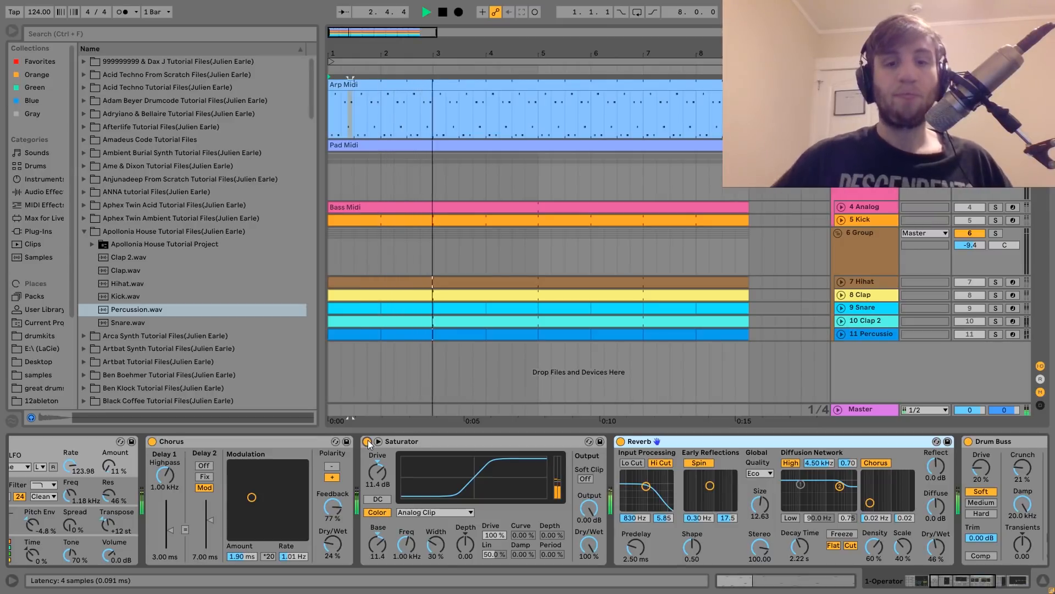
pyautogui.press('space')
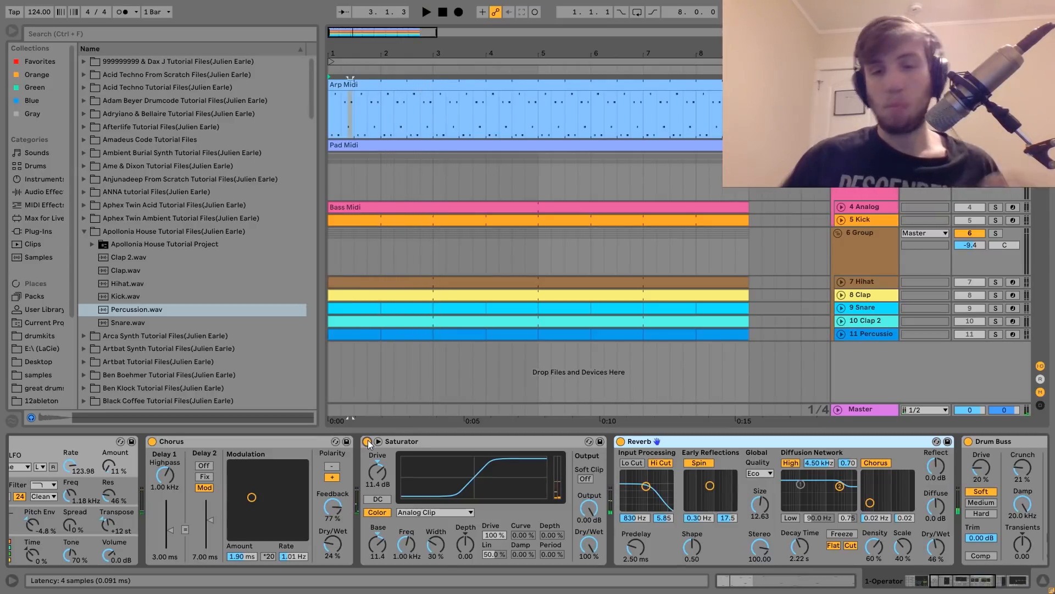
# Step: Compare the arp with Drum Buss bypassed and switched back on during playback
pyautogui.hscroll(5, 368, 443)
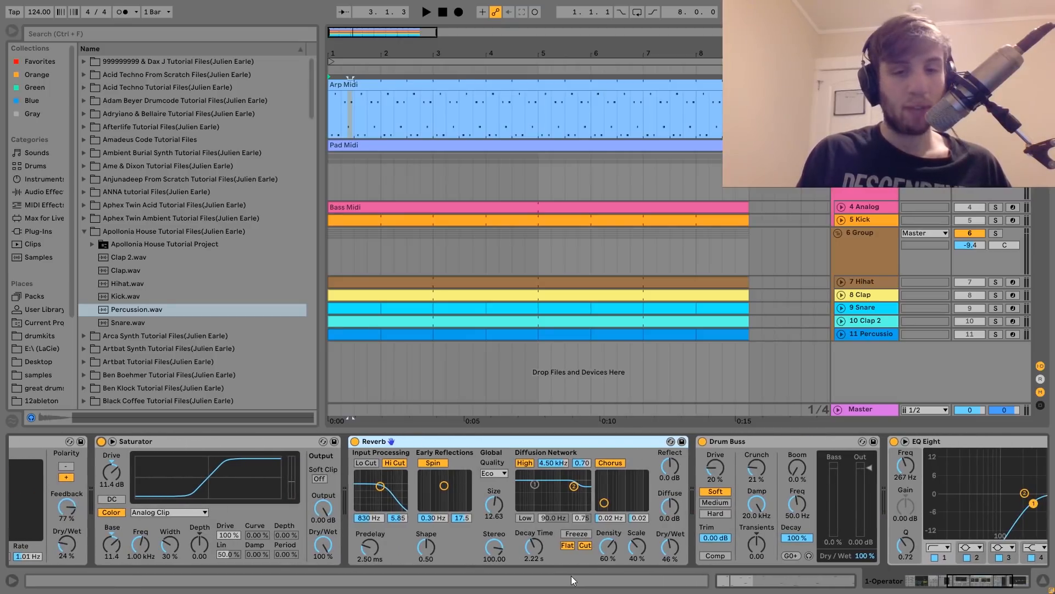
pyautogui.hscroll(5, 648, 466)
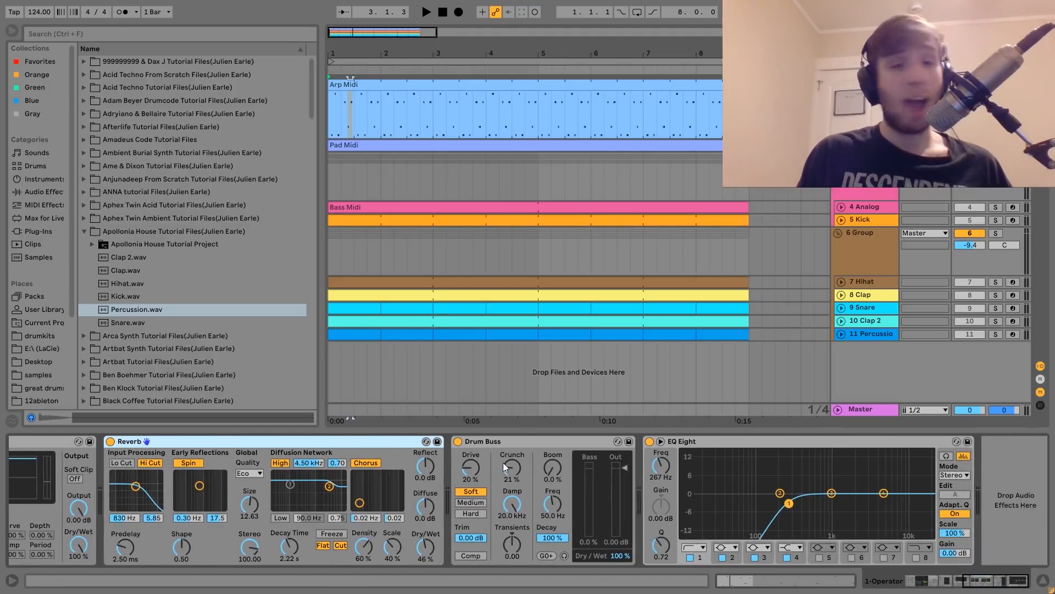
pyautogui.click(505, 441)
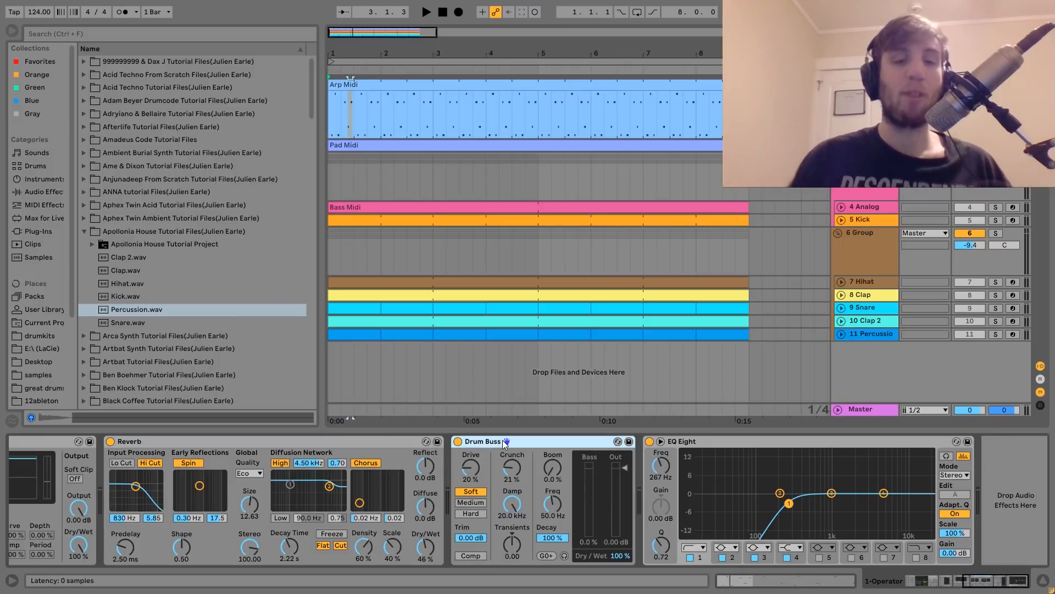
pyautogui.click(457, 442)
pyautogui.press('space')
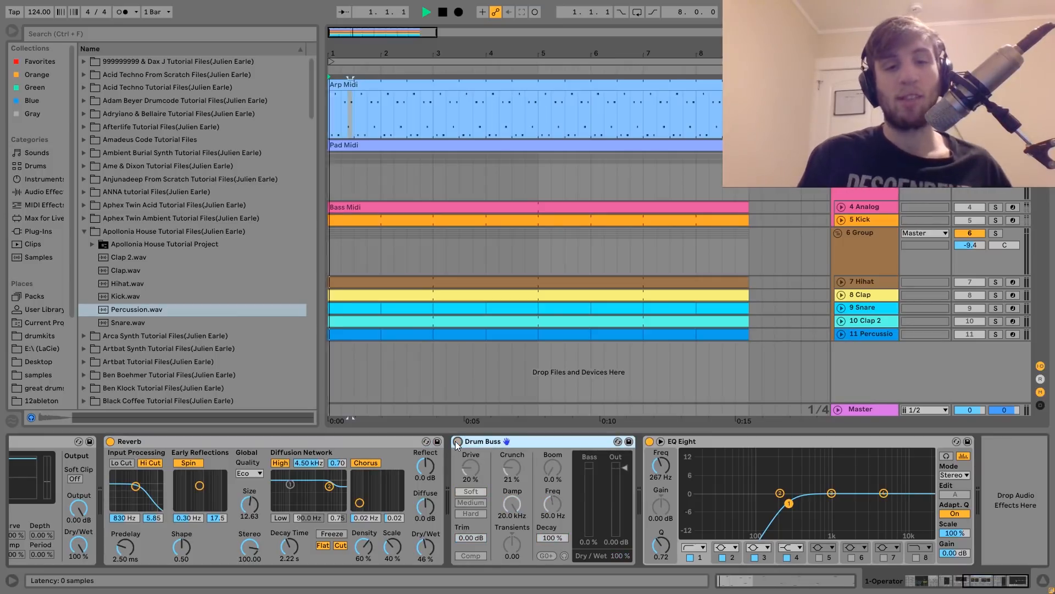
pyautogui.click(457, 442)
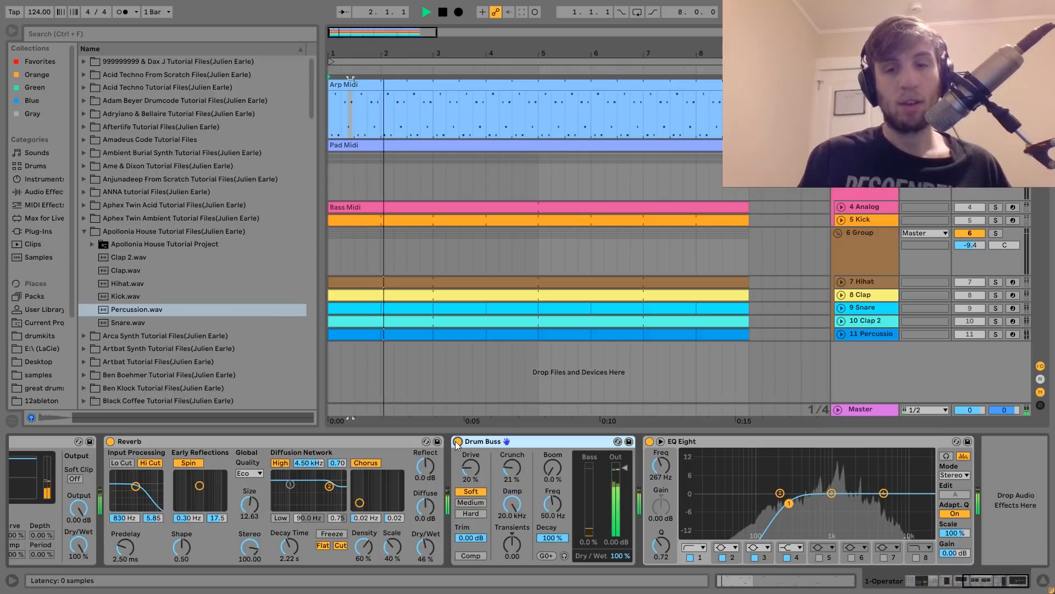
pyautogui.press('space')
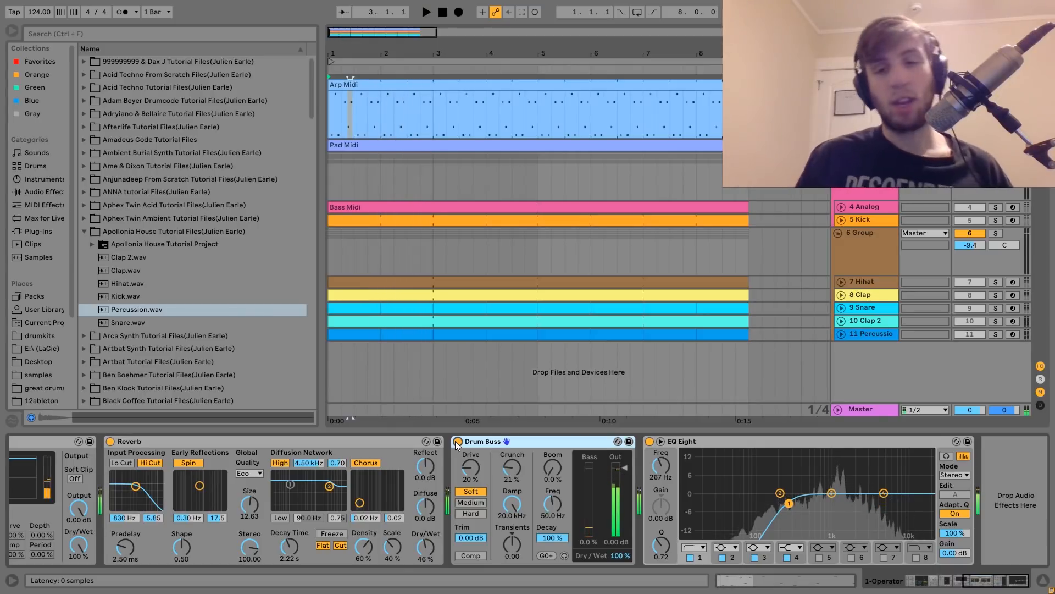
pyautogui.hscroll(1, 619, 493)
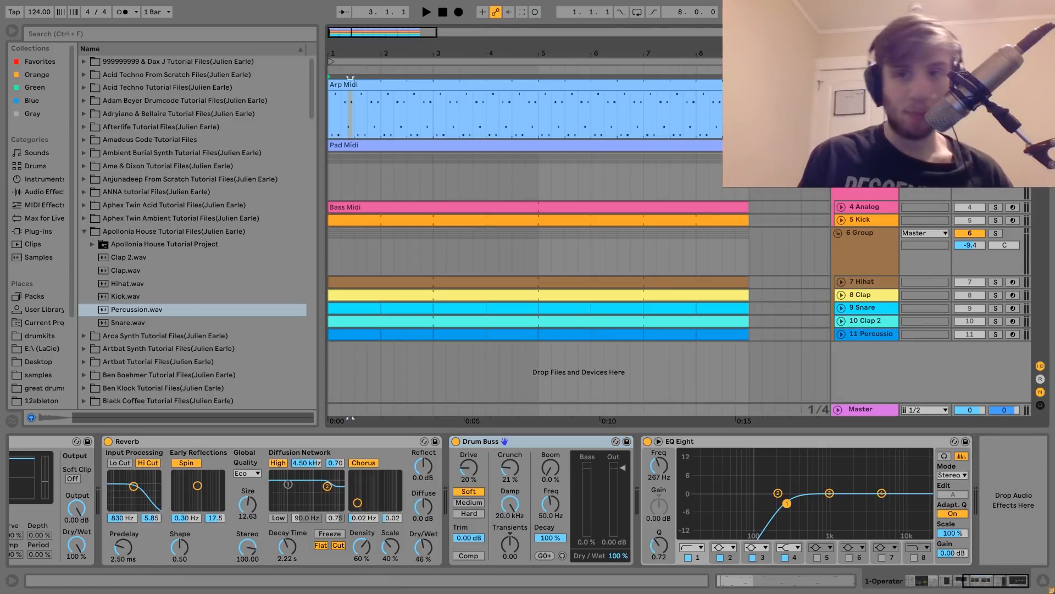
# Step: Audition the Pad Midi clip and open its notes for viewing
pyautogui.click(556, 149)
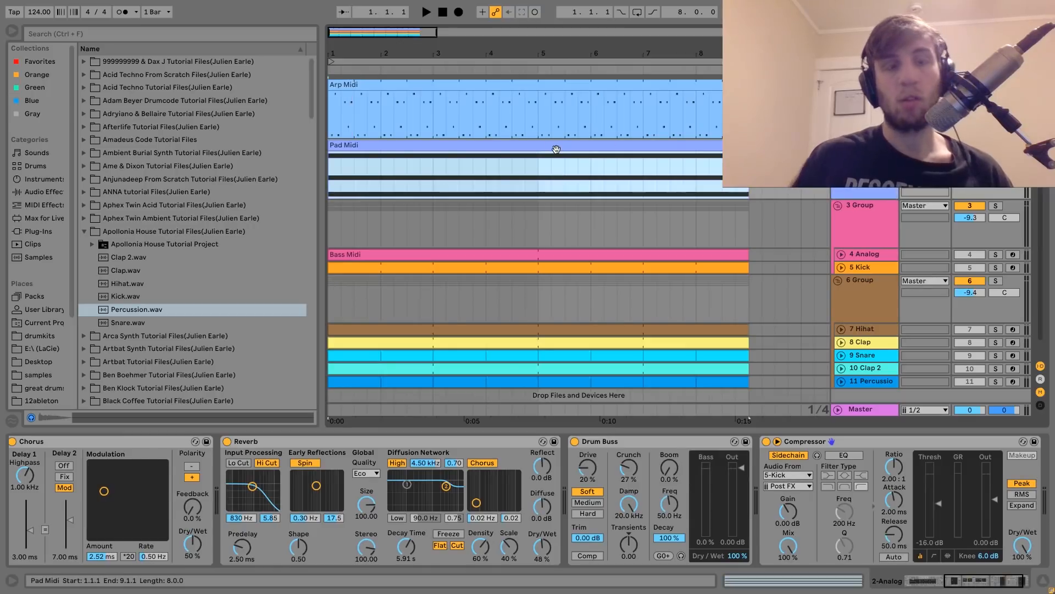
pyautogui.press('space')
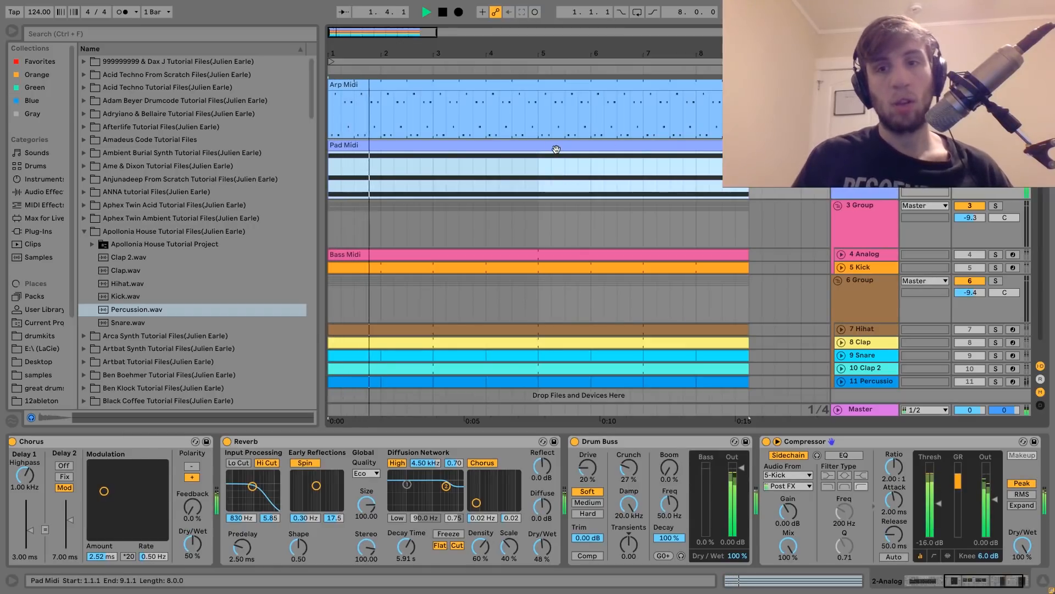
pyautogui.doubleClick(556, 149)
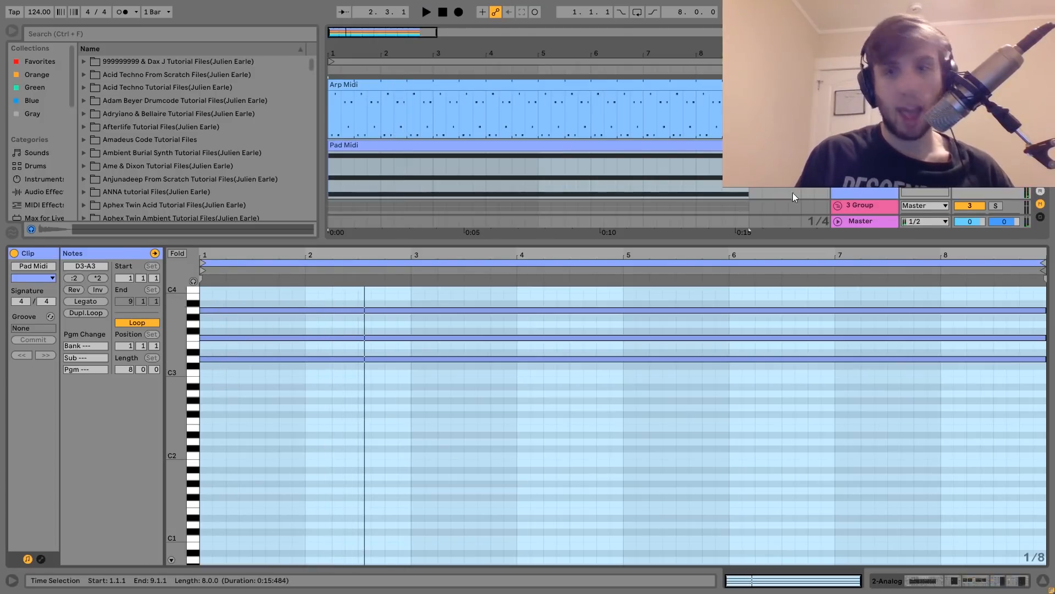
# Step: Show the pad track's Analog synth, examine its LFO settings and play the pad
pyautogui.click(864, 148)
pyautogui.hotkey('shift', 'Tab')
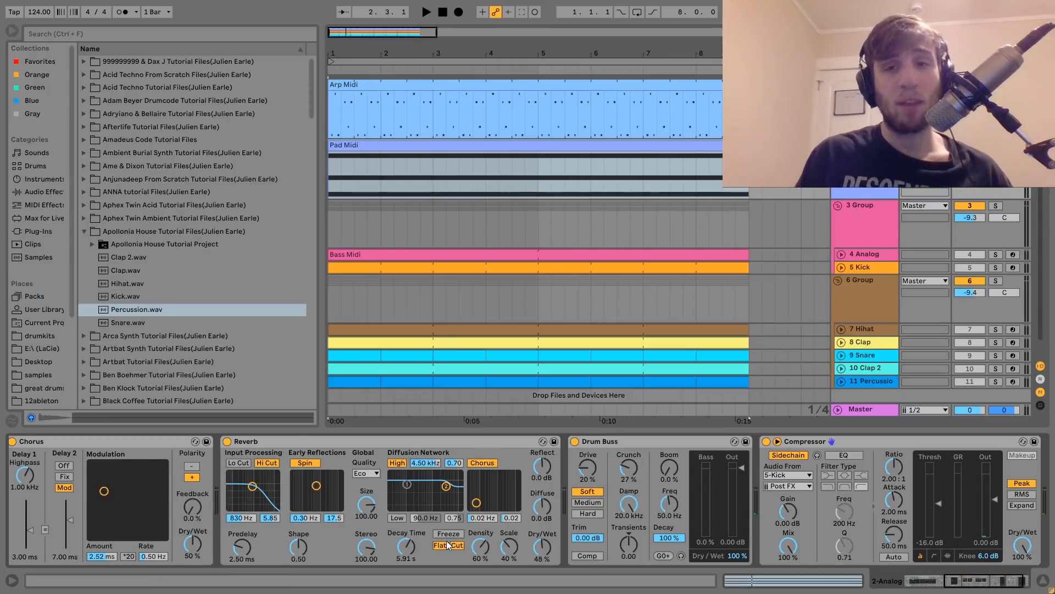
pyautogui.hscroll(-3, 444, 540)
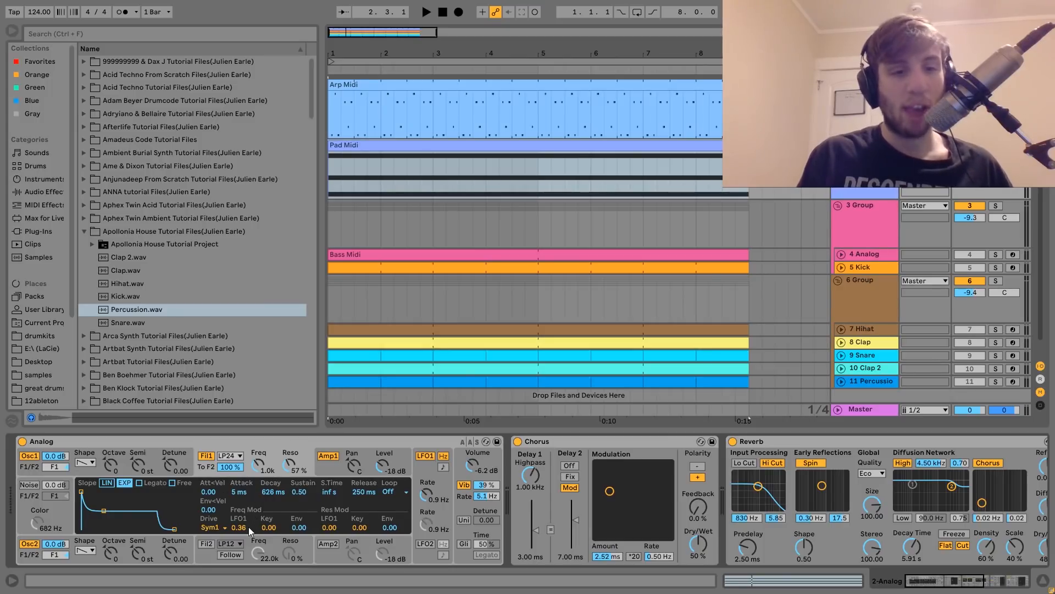
pyautogui.click(421, 473)
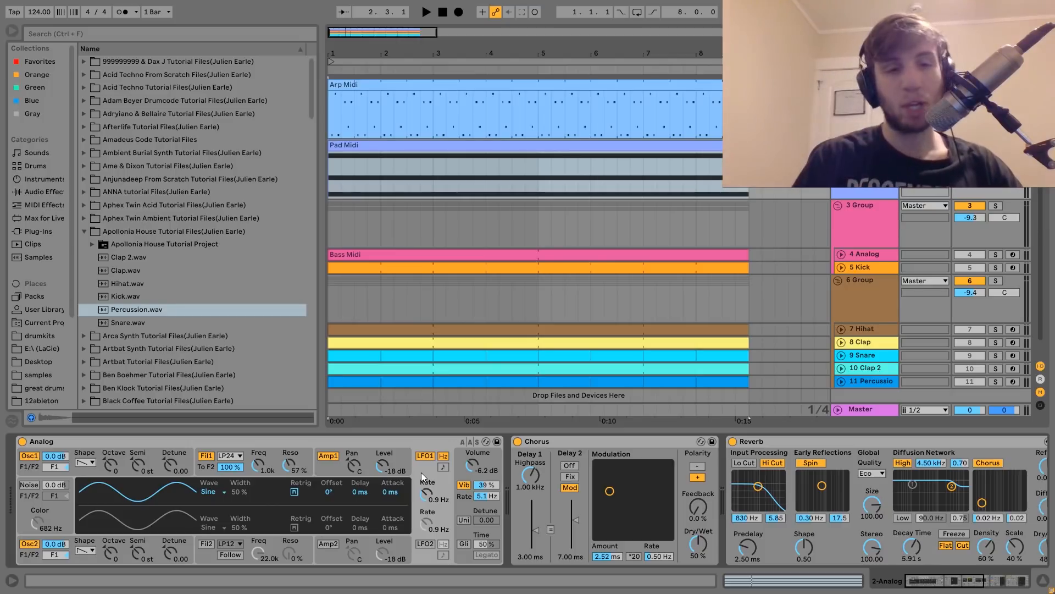
pyautogui.press('space')
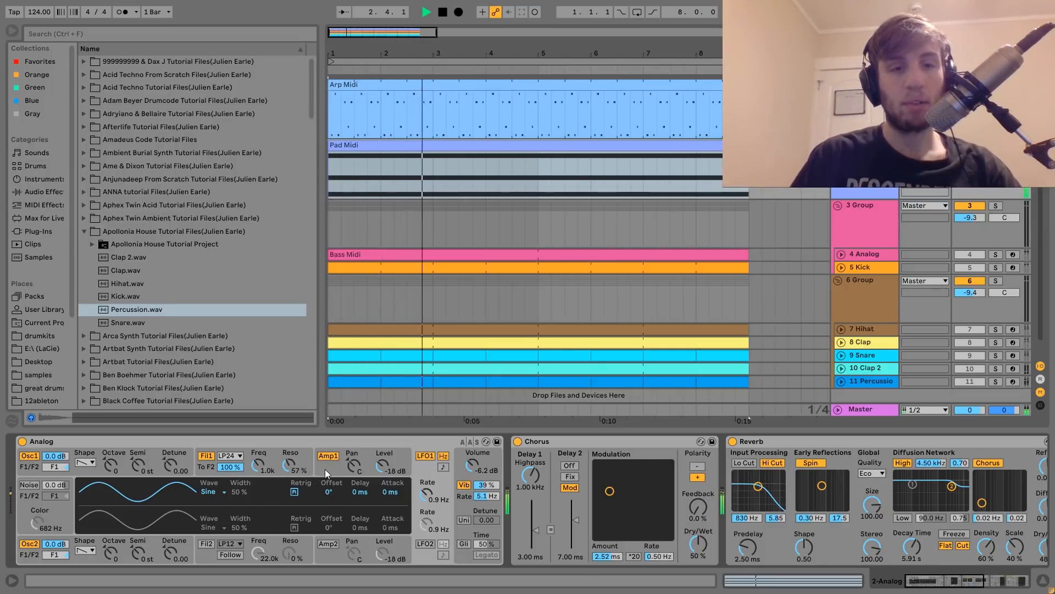
# Step: Examine the pad synth's amplifier envelope and its global vibrato and voice settings, and play the pad
pyautogui.press('space')
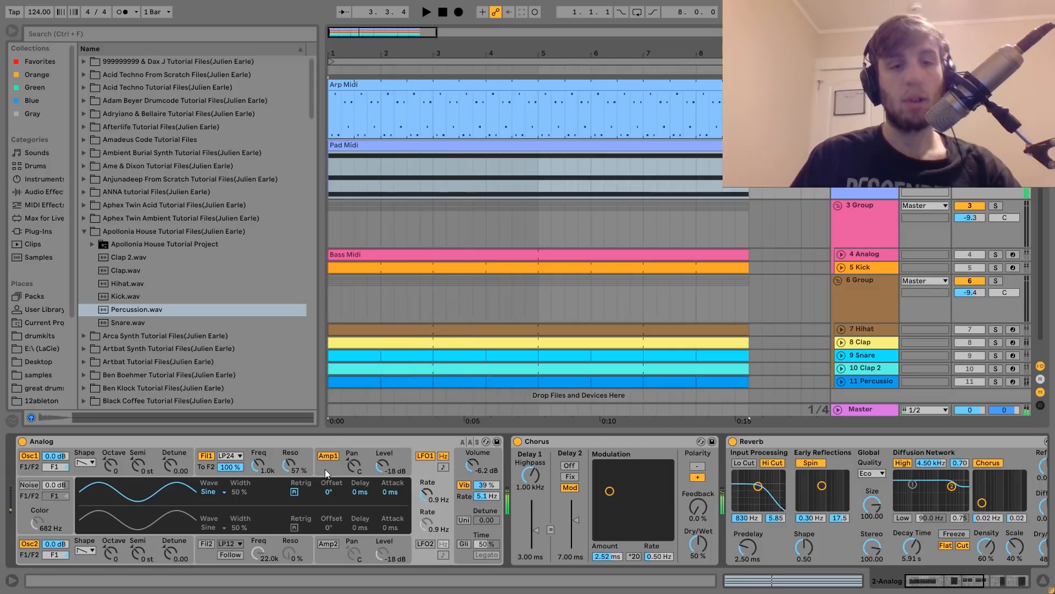
pyautogui.click(325, 469)
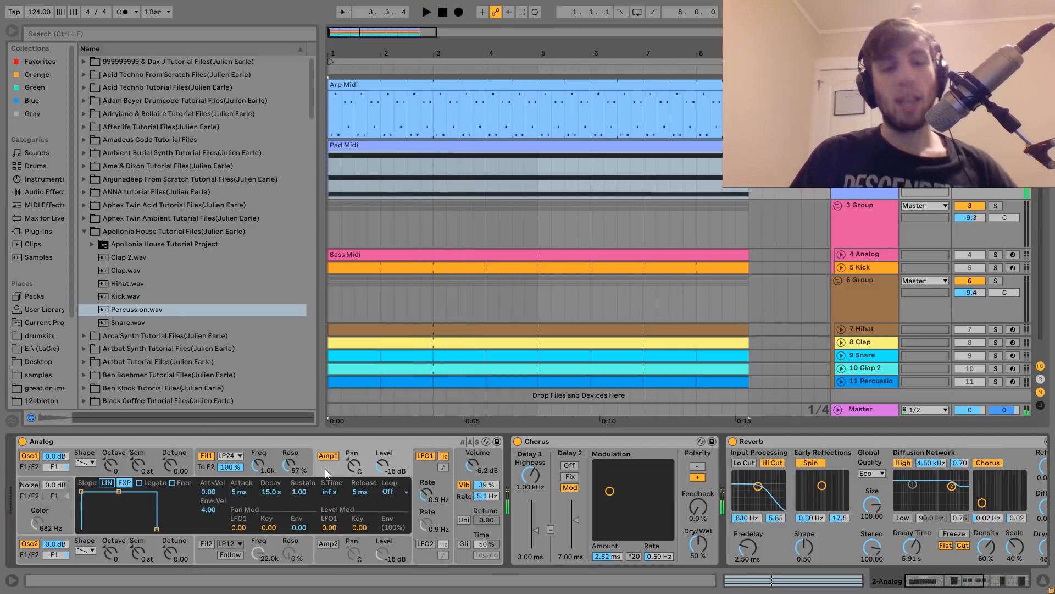
pyautogui.click(470, 509)
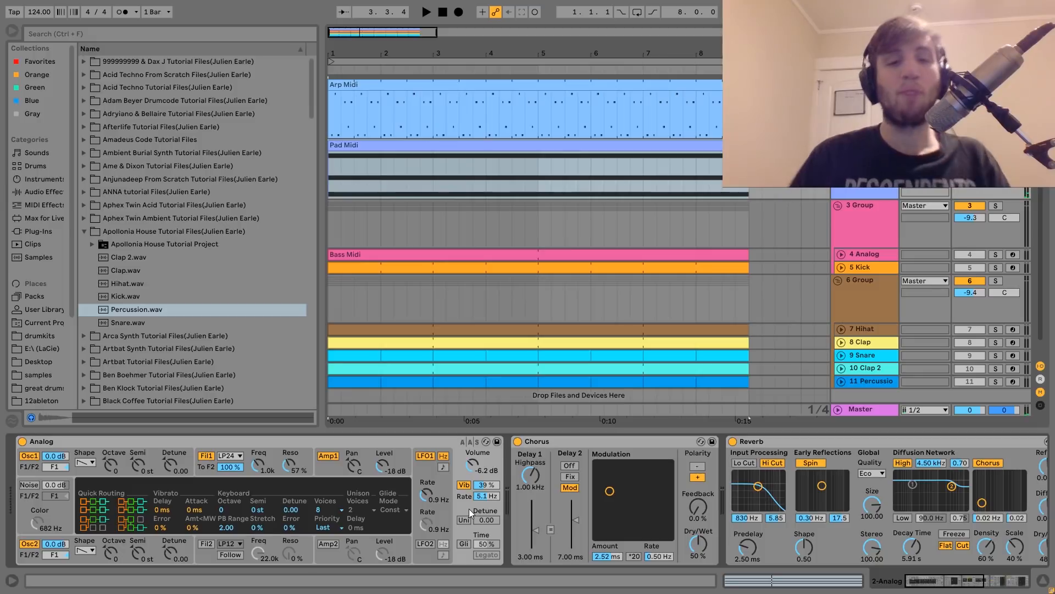
pyautogui.press('space')
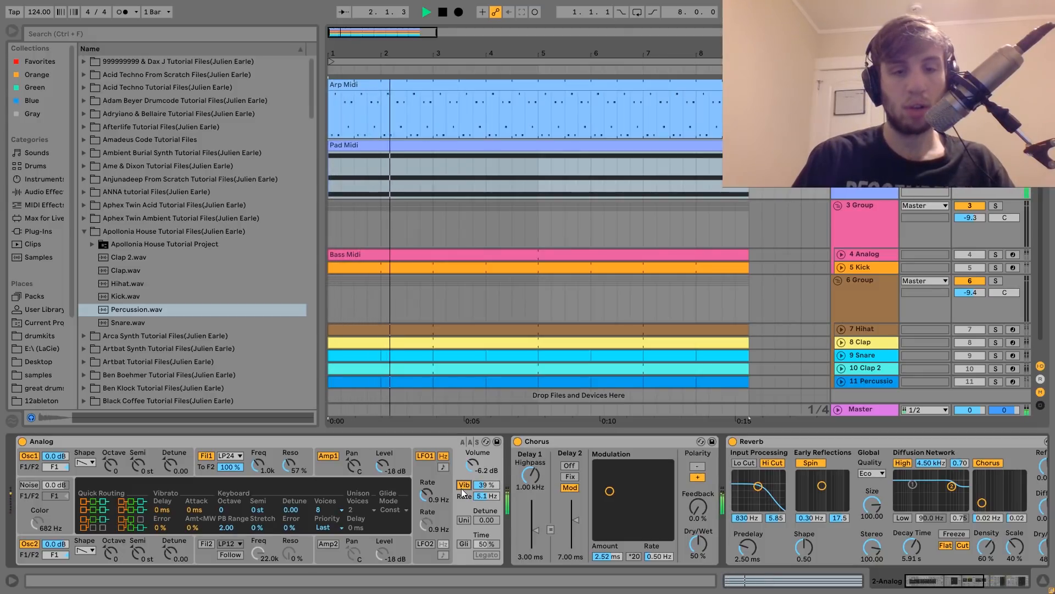
pyautogui.press('space')
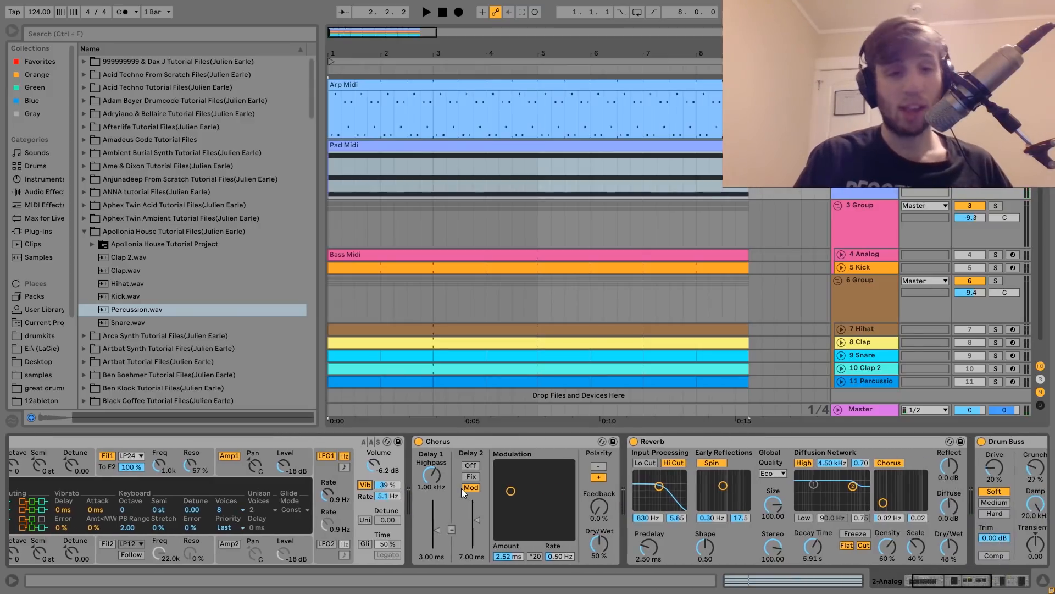
# Step: Examine the pad's Chorus, Reverb, Drum Buss and sidechained Compressor settings, and play the pad through them
pyautogui.hscroll(3, 461, 488)
pyautogui.click(384, 440)
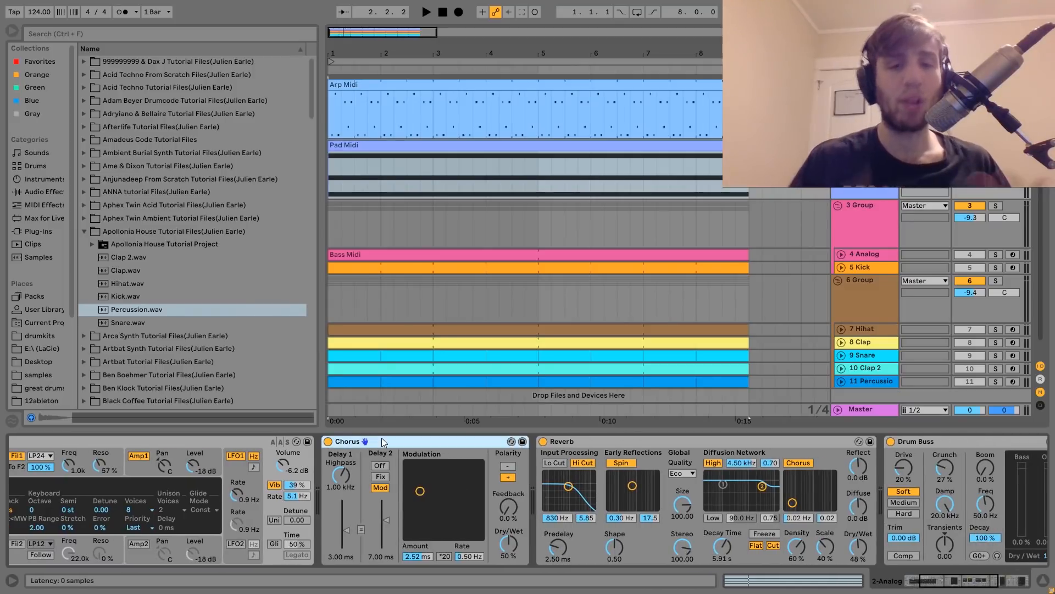
pyautogui.hscroll(4, 382, 437)
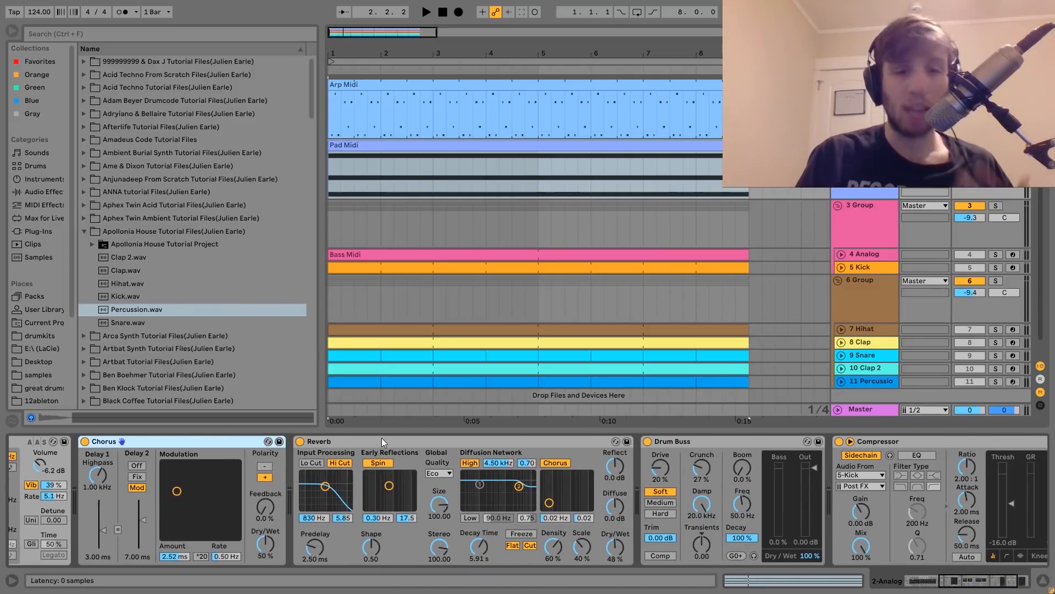
pyautogui.click(381, 440)
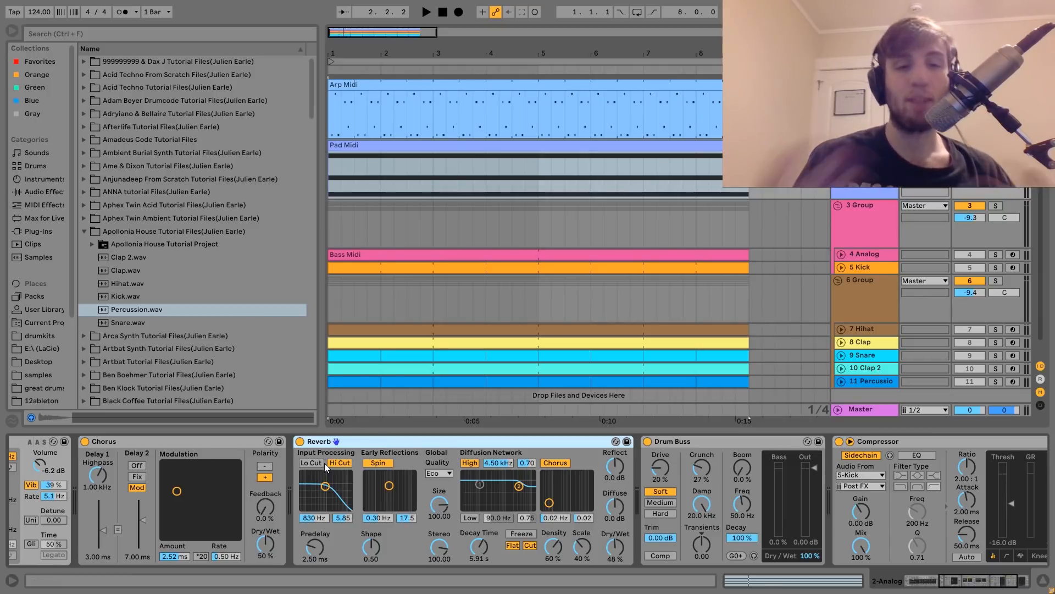
pyautogui.hscroll(3, 328, 463)
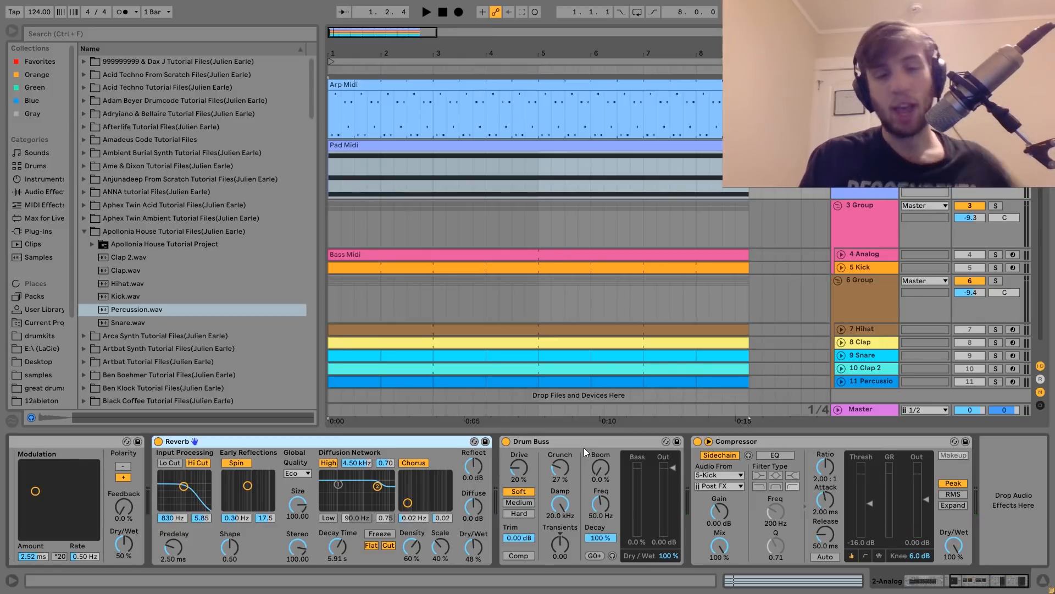
pyautogui.press('space')
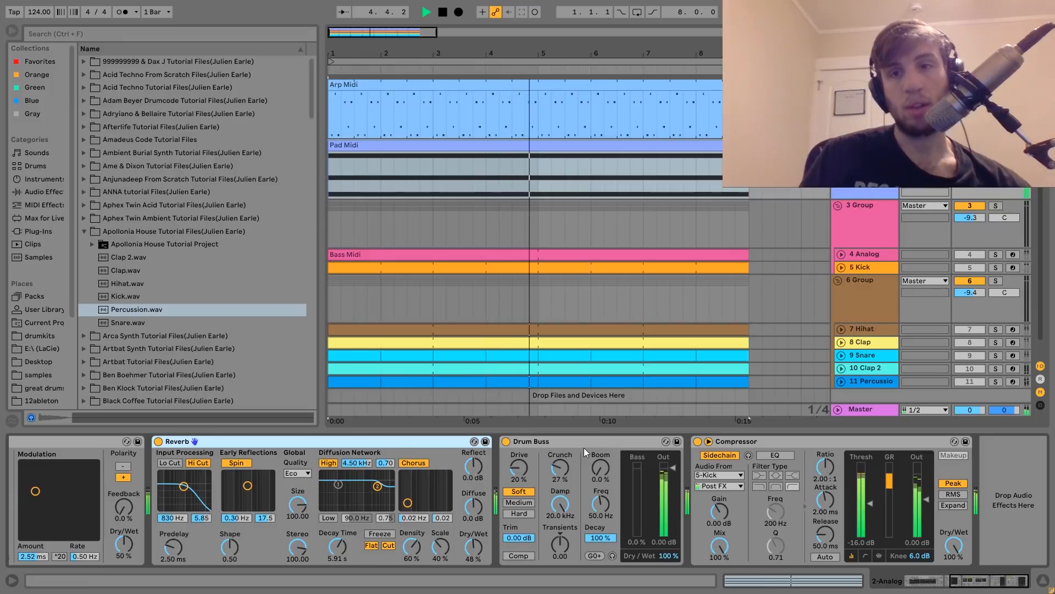
pyautogui.press('space')
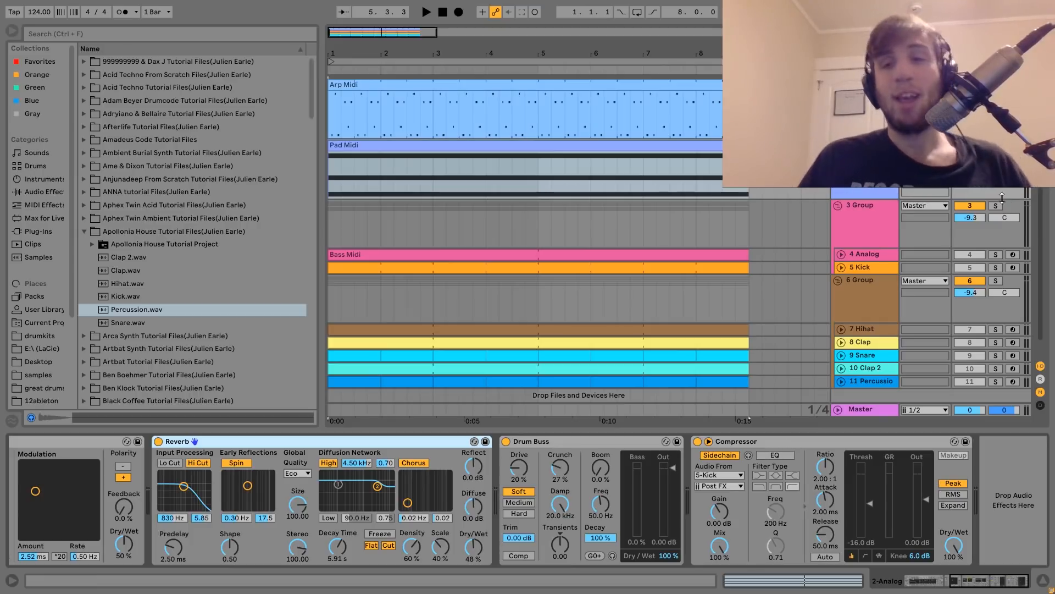
# Step: Solo the bass Analog track, unfold it in the arrangement and audition the bass line
pyautogui.click(995, 254)
pyautogui.click(873, 252)
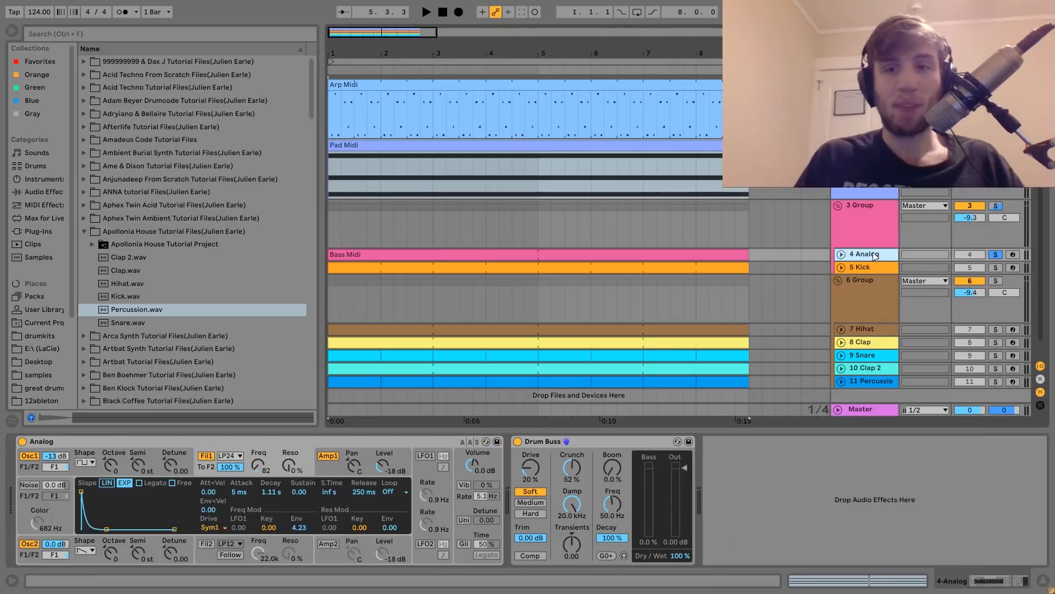
pyautogui.click(841, 254)
pyautogui.press('space')
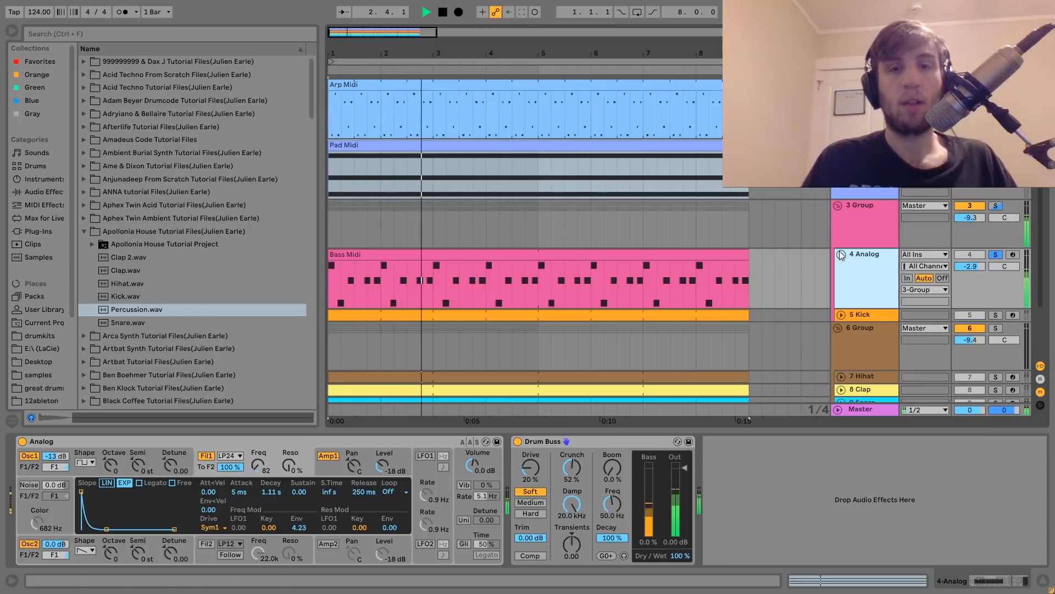
pyautogui.press('space')
# Step: Open the Bass Midi clip and bring its D0, F0 and G0 notes into view
pyautogui.doubleClick(667, 254)
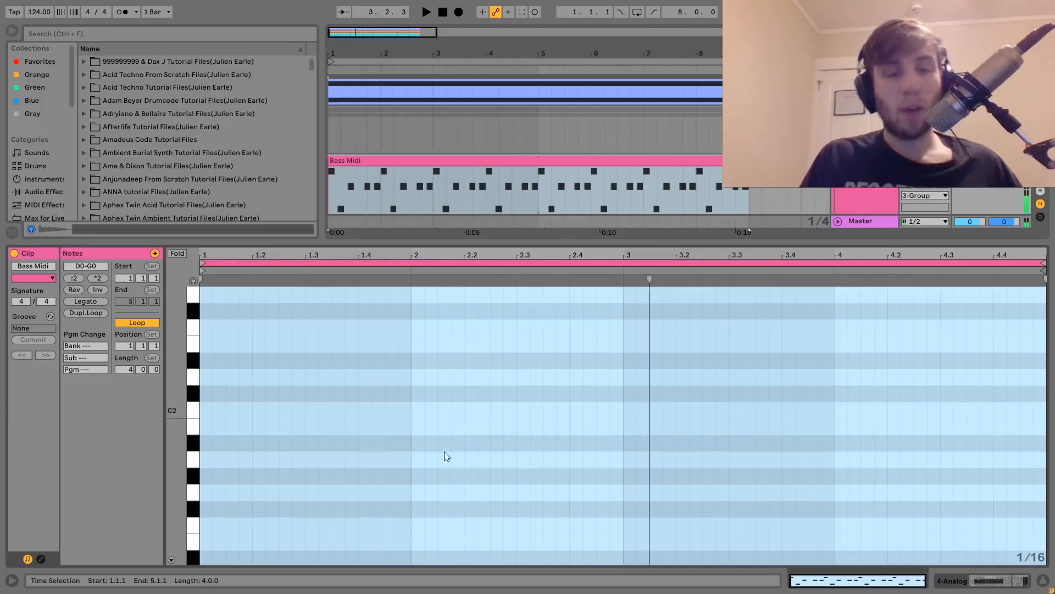
pyautogui.scroll(-8, 354, 464)
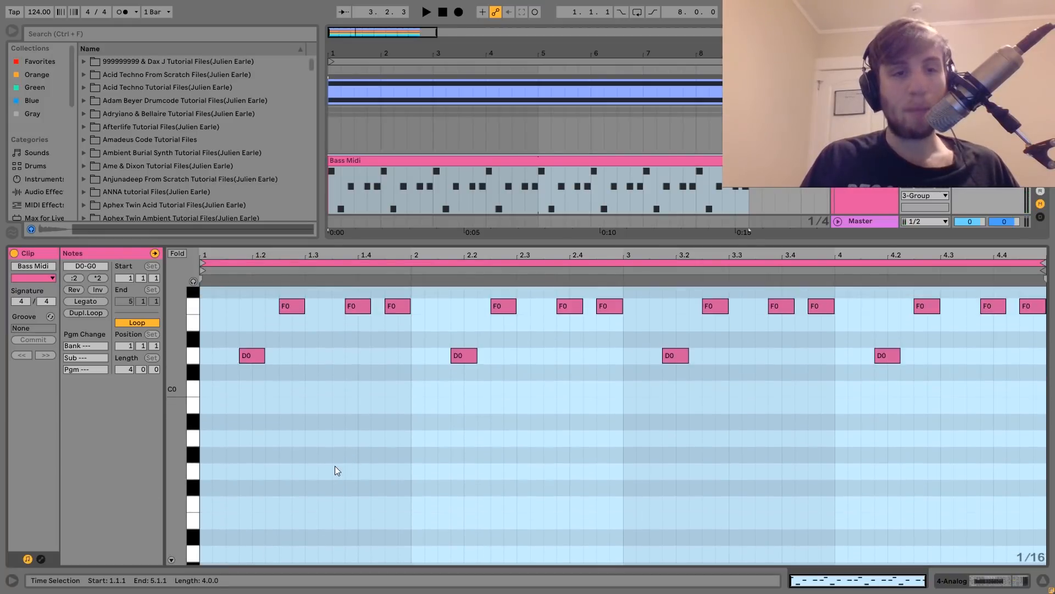
pyautogui.scroll(4, 335, 466)
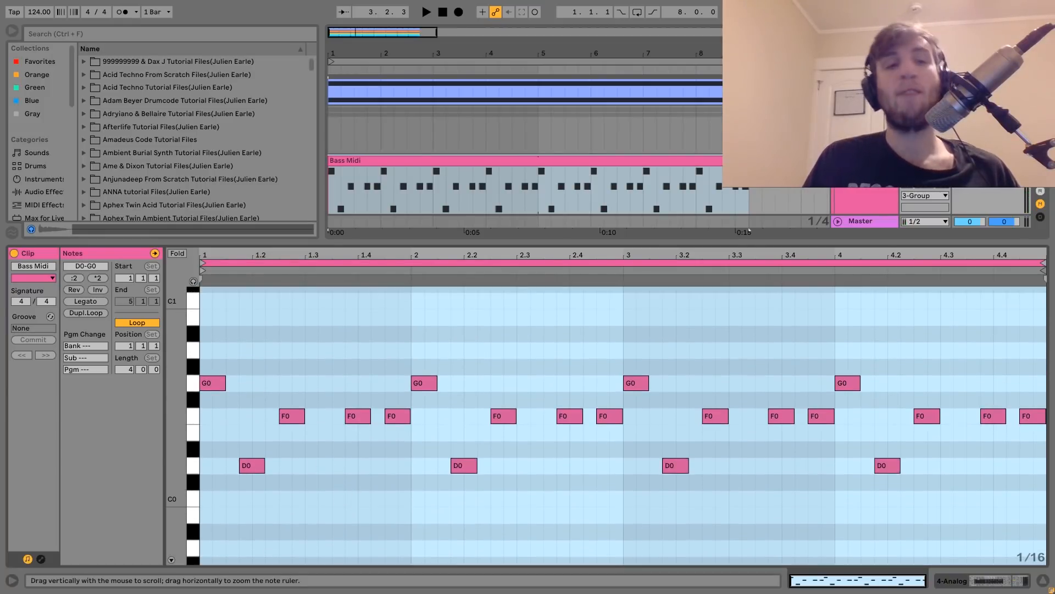
pyautogui.moveTo(183, 437); pyautogui.dragTo(184, 435)
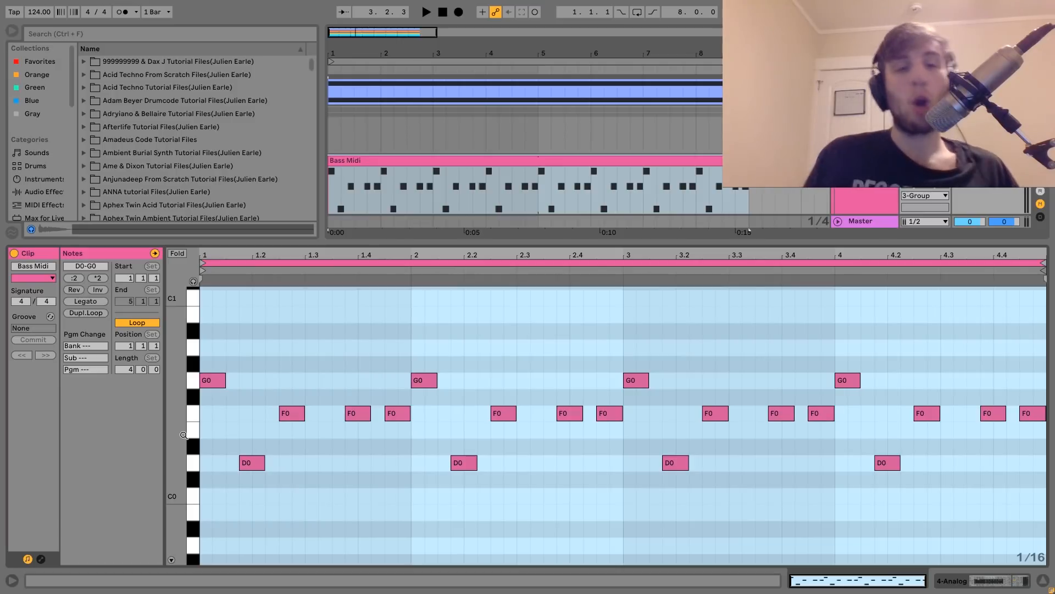
# Step: Compare the full mix with the bass track muted and switched back on during playback
pyautogui.press('space')
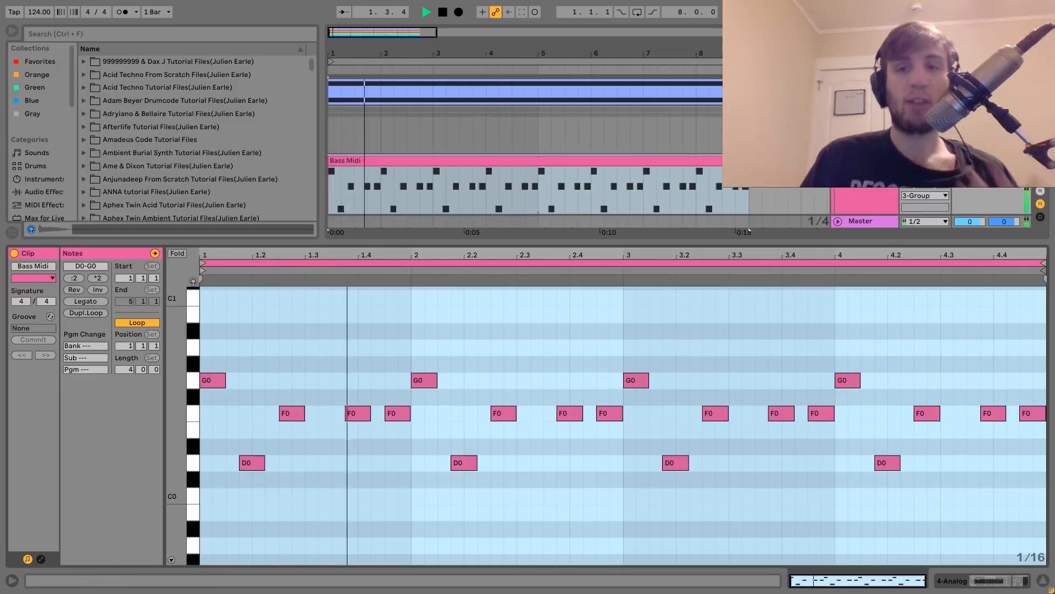
pyautogui.hotkey('shift', 'Tab')
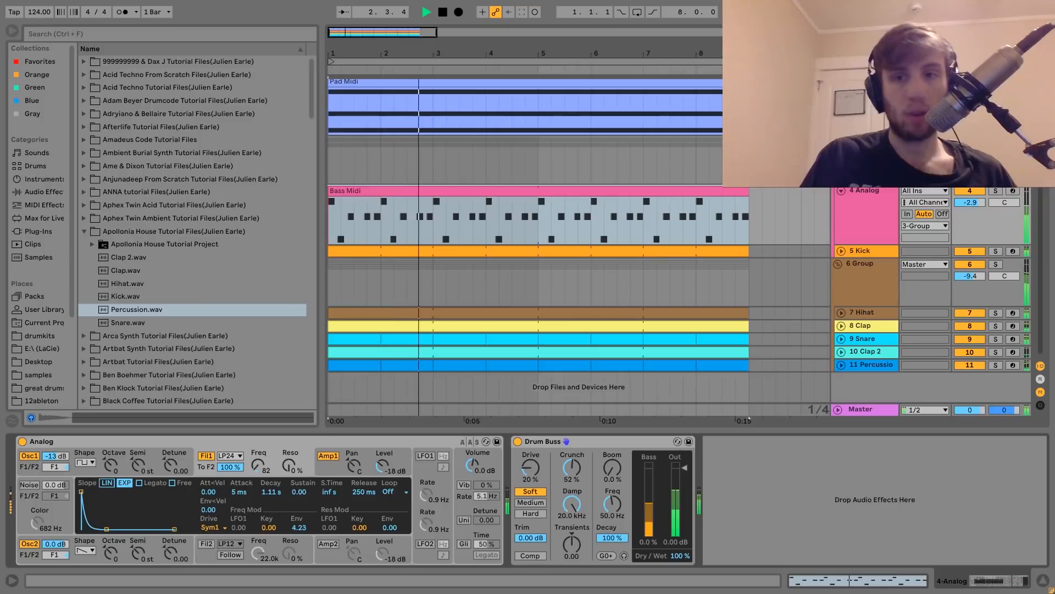
pyautogui.click(970, 191)
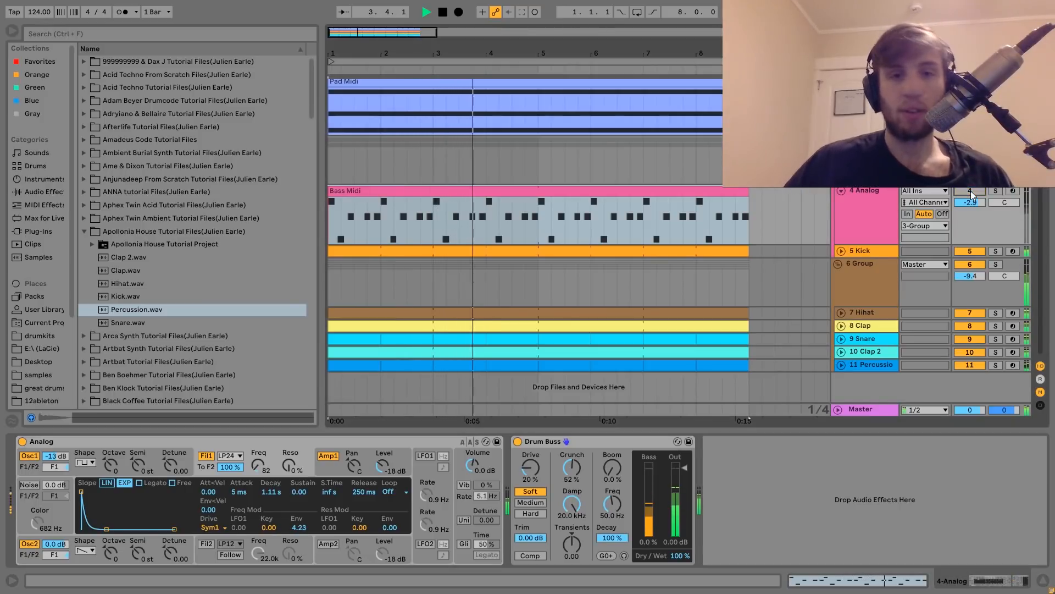
pyautogui.press('space')
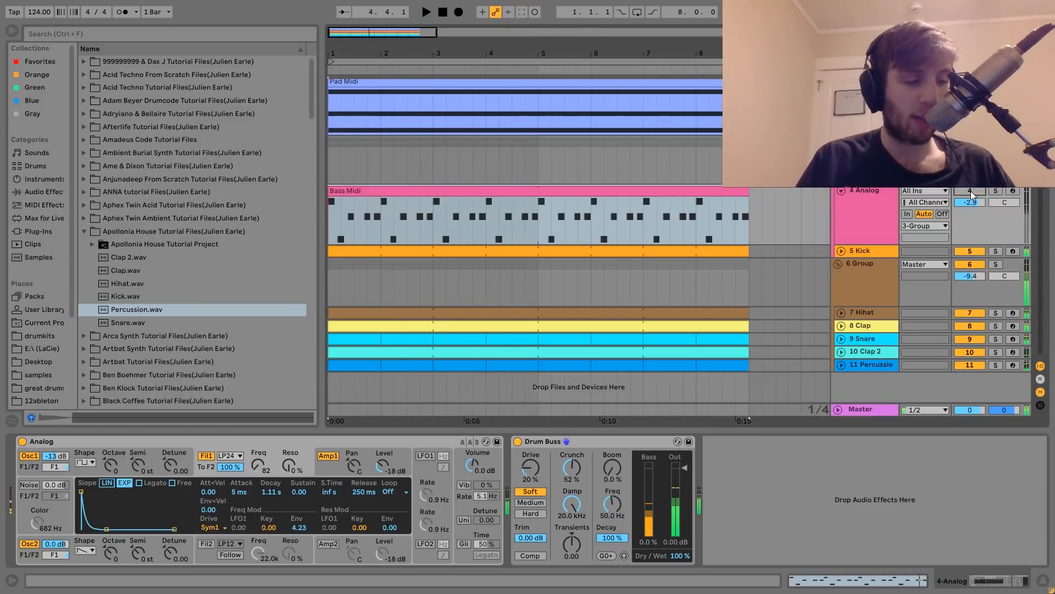
pyautogui.click(970, 191)
pyautogui.press('space')
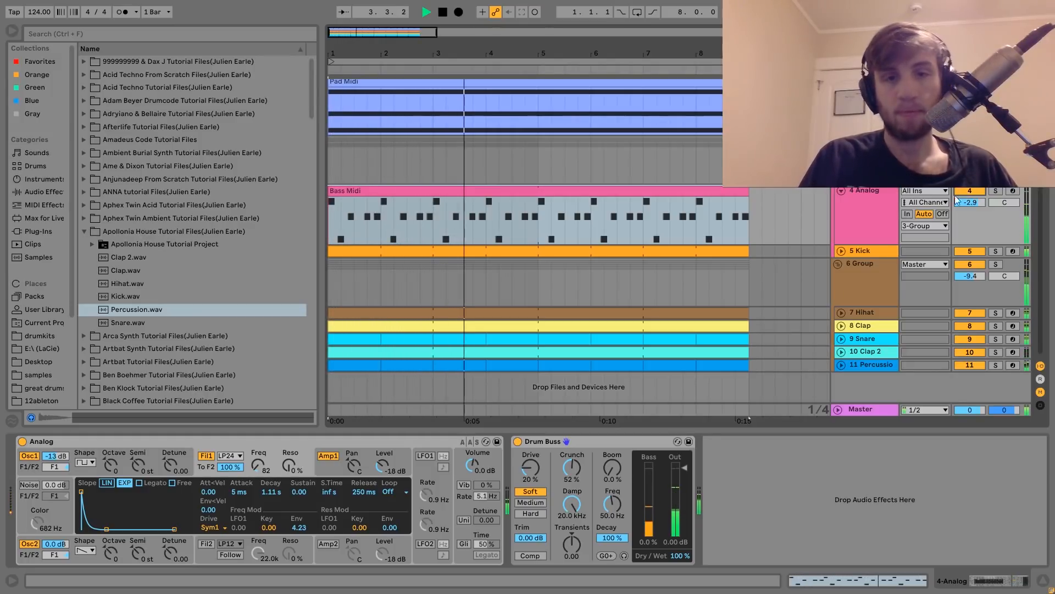
pyautogui.click(862, 216)
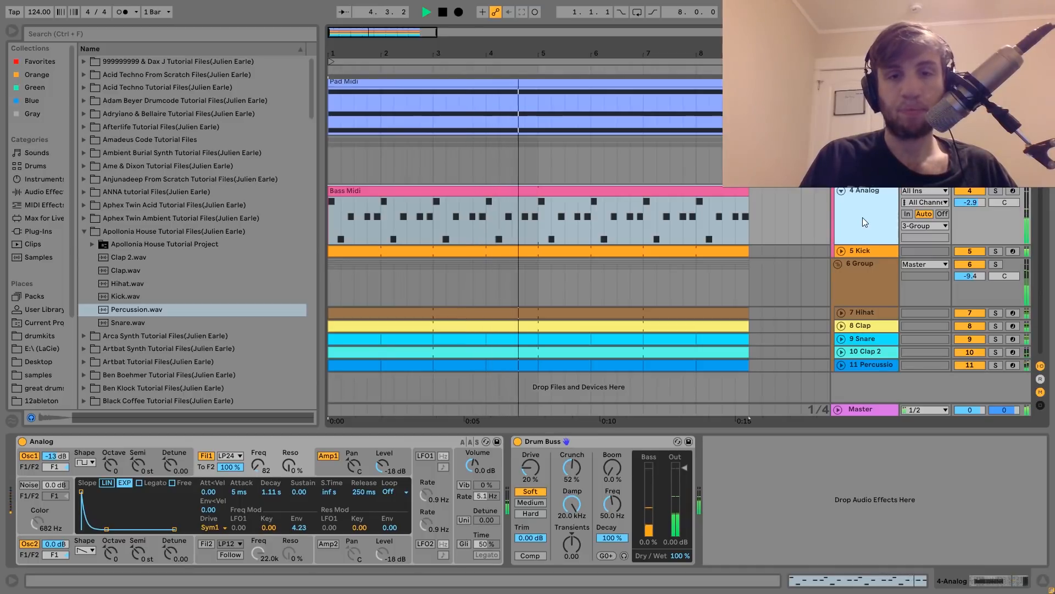
pyautogui.press('space')
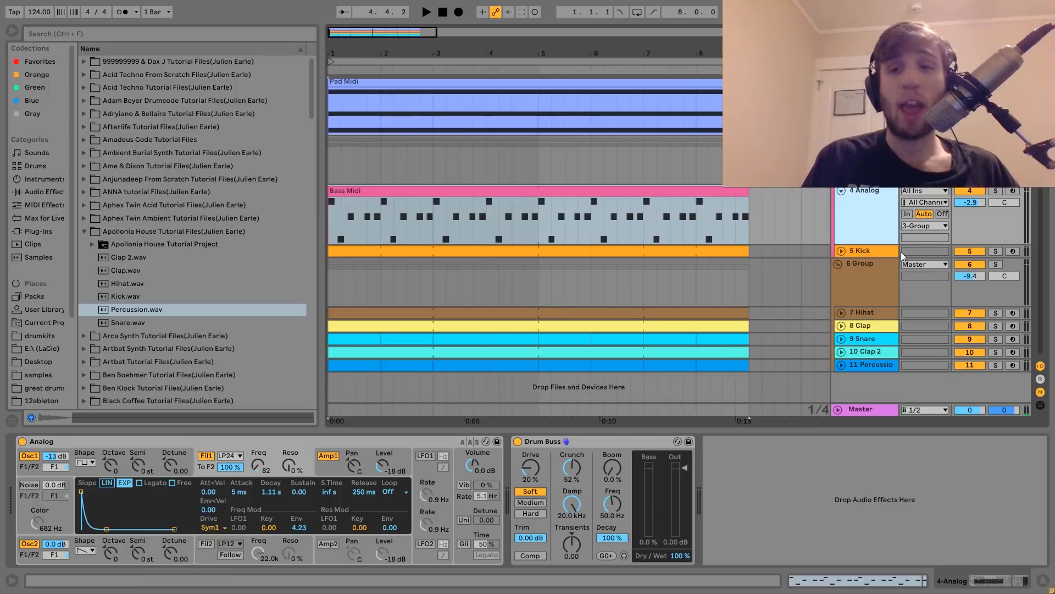
# Step: Solo the bass and compare it with the Analog synth's Filter 1 switched off and back on during playback
pyautogui.click(996, 191)
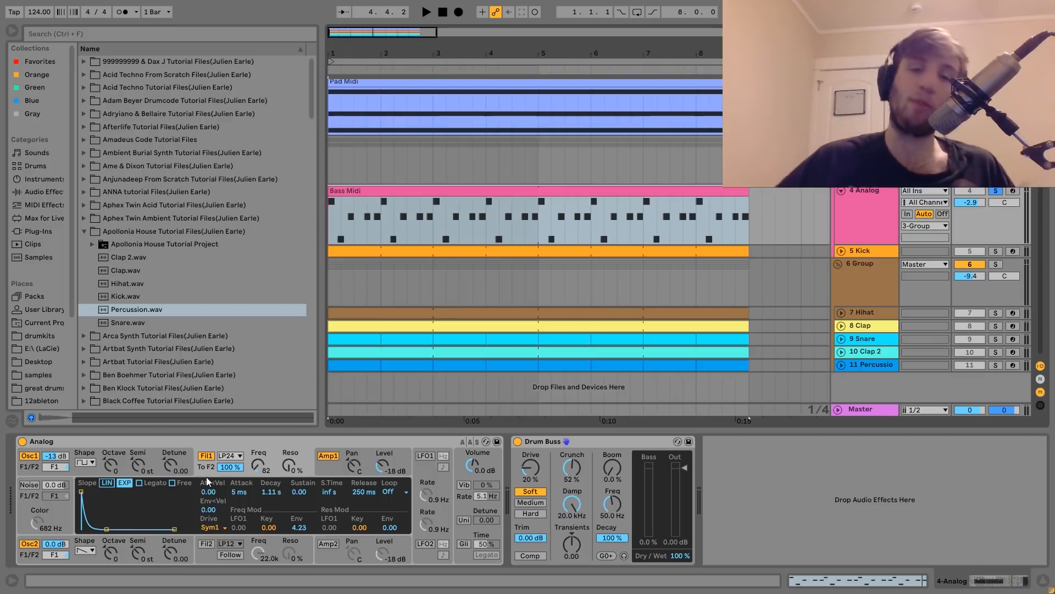
pyautogui.press('space')
pyautogui.click(205, 456)
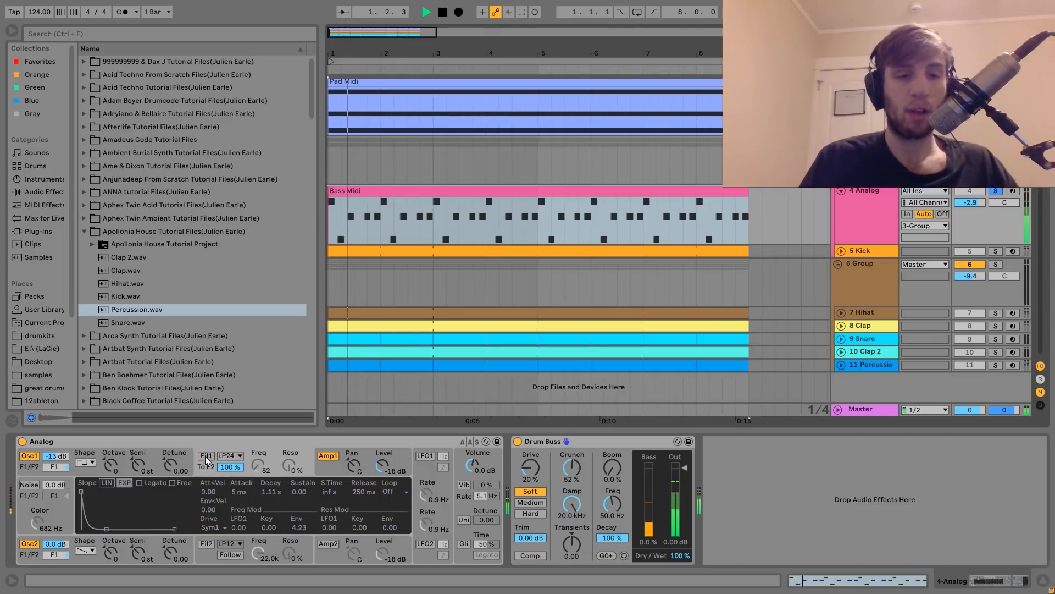
pyautogui.click(205, 456)
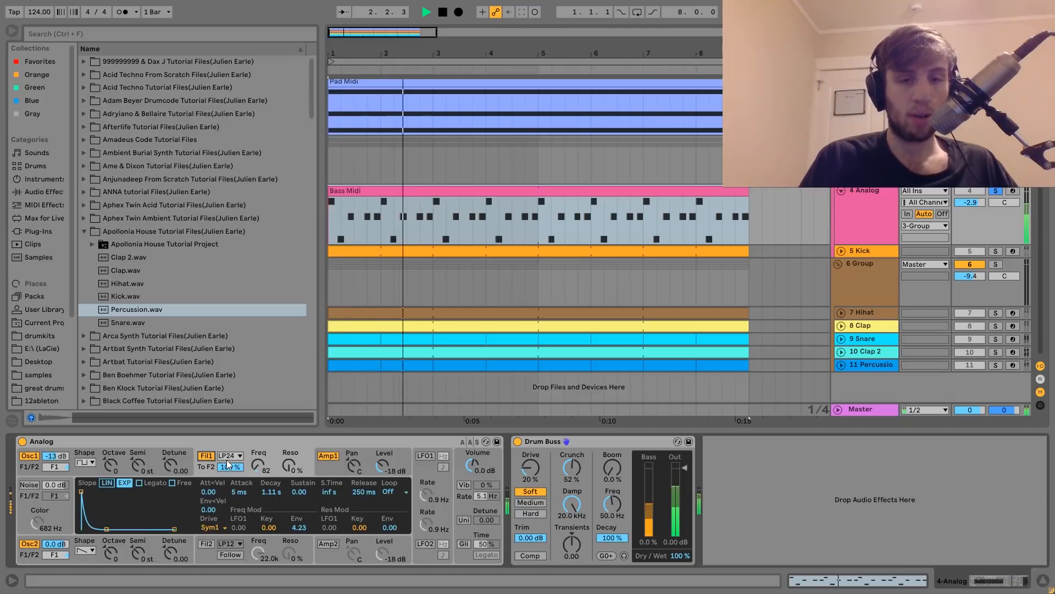
pyautogui.press('space')
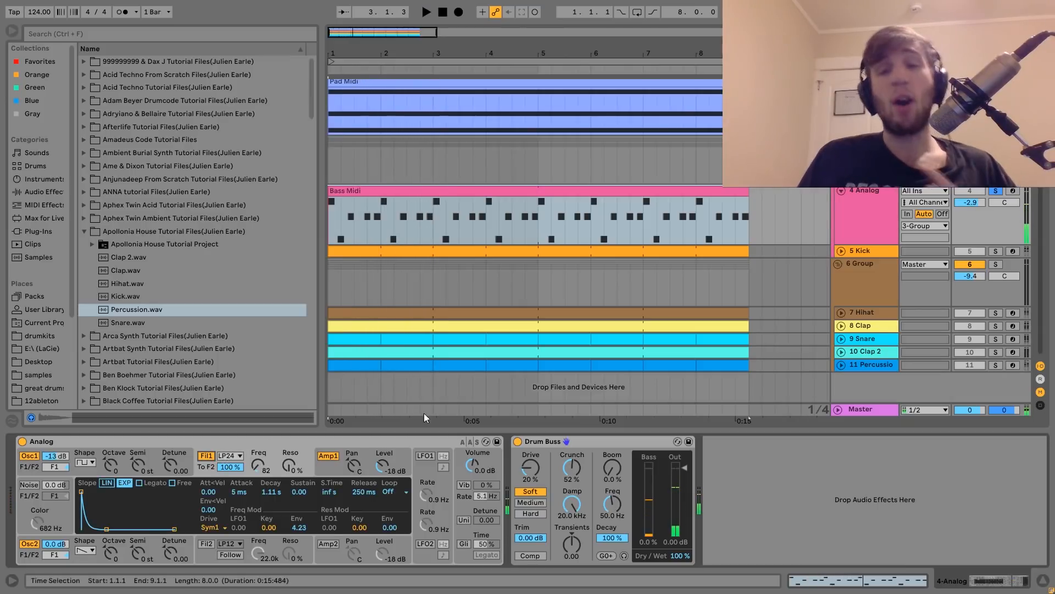
# Step: Examine the bass track's Drum Buss settings and play the bass with its solo switched off
pyautogui.click(544, 440)
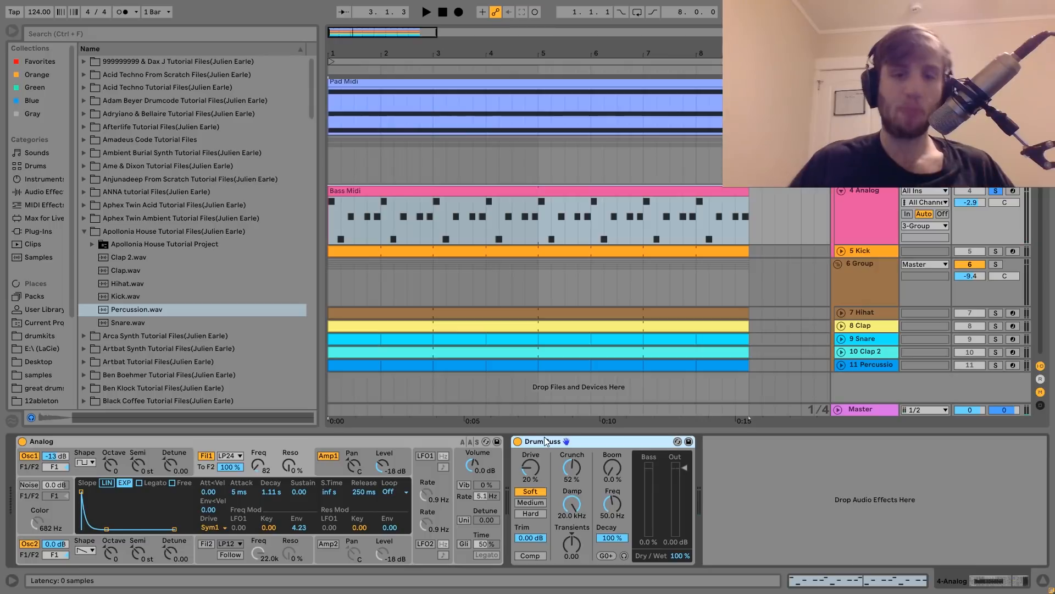
pyautogui.press('space')
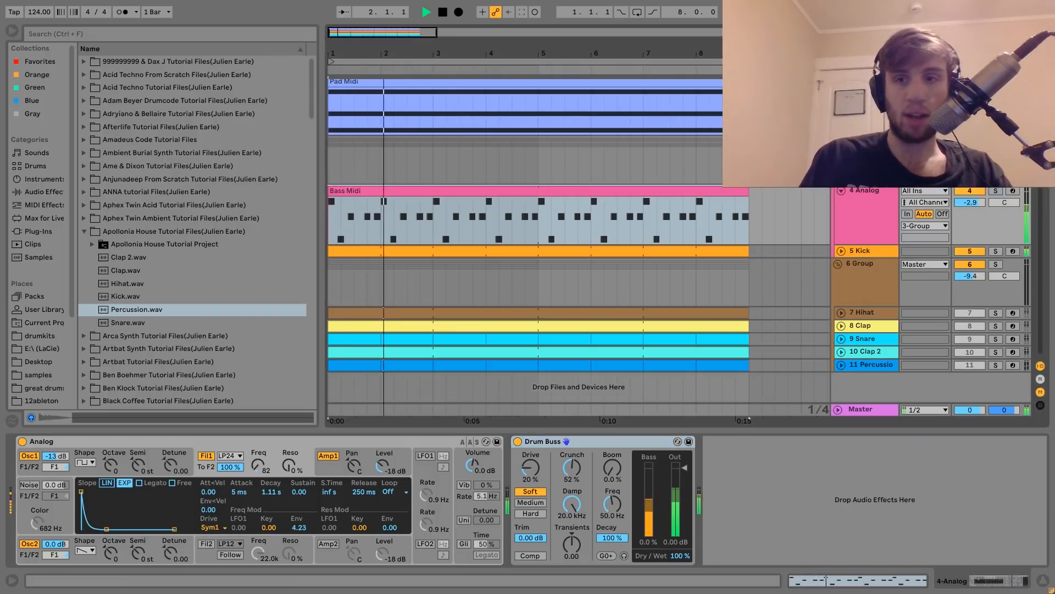
pyautogui.press('space')
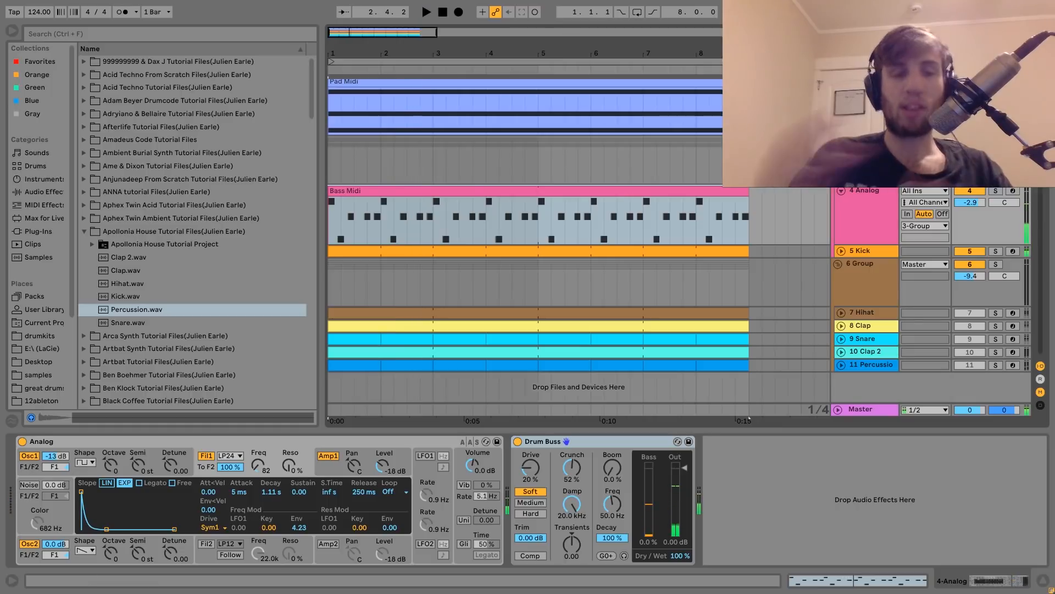
# Step: Play the full arrangement from the start and look over the arp, pad, bass and drum tracks
pyautogui.press('space')
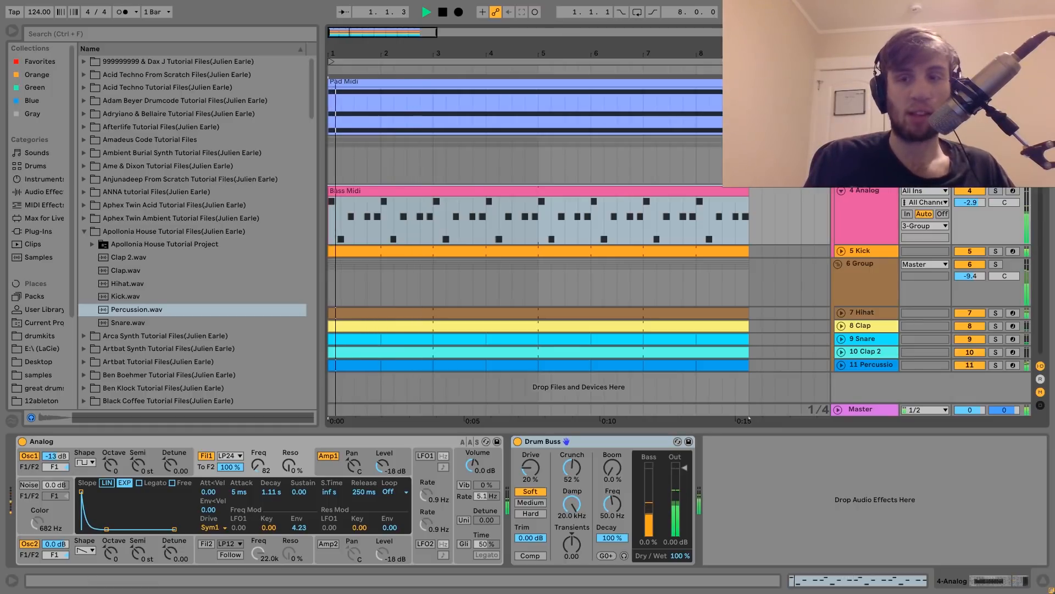
pyautogui.scroll(3, 538, 247)
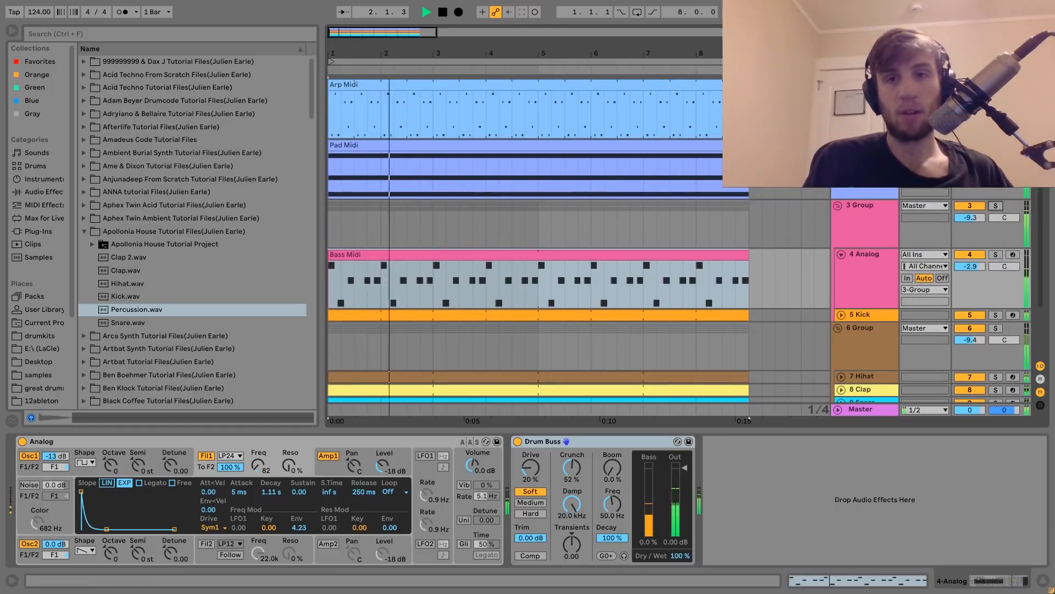
pyautogui.scroll(-1, 539, 247)
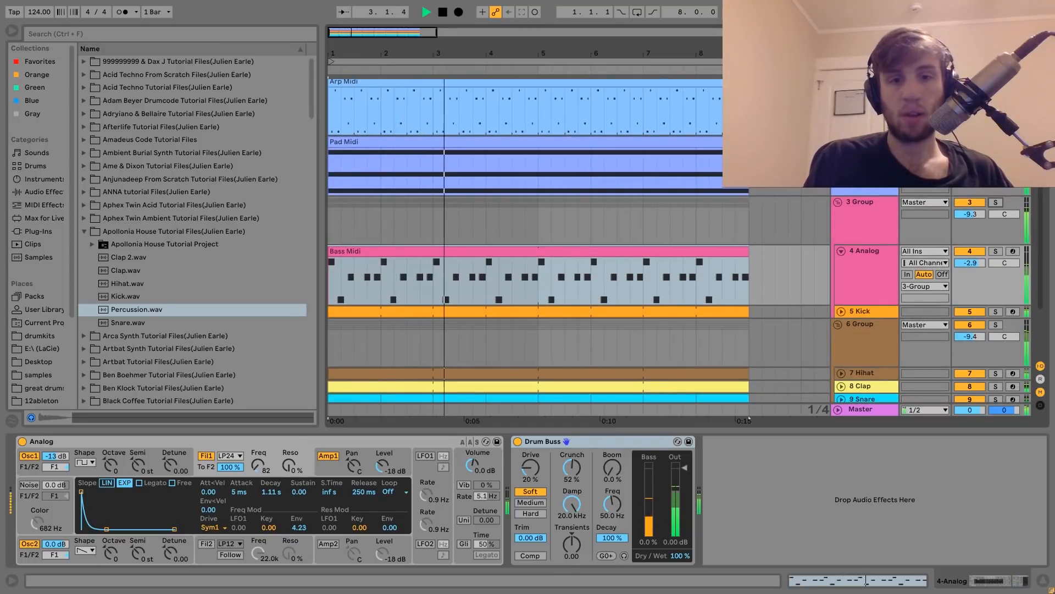
pyautogui.scroll(-4, 538, 247)
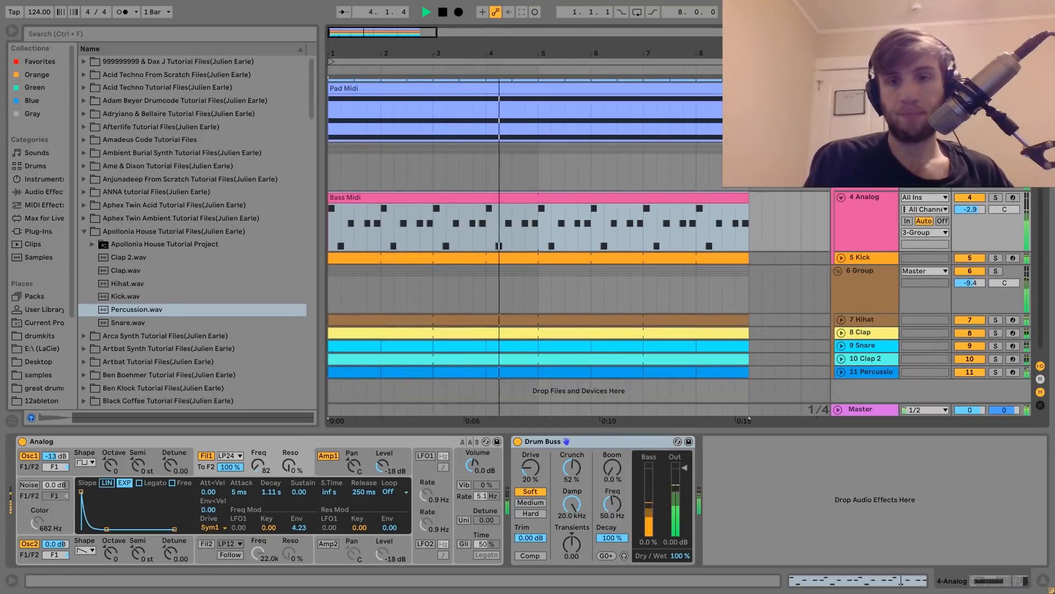
# Step: Stop the full playback, unfold and solo the Kick track, and play it while examining its sample device settings
pyautogui.press('space')
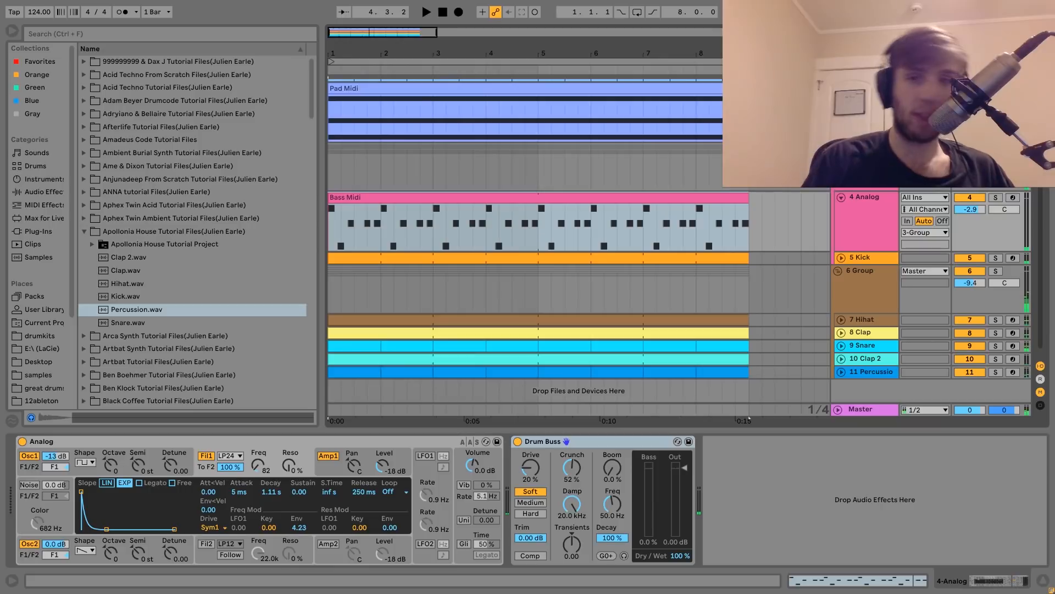
pyautogui.click(856, 259)
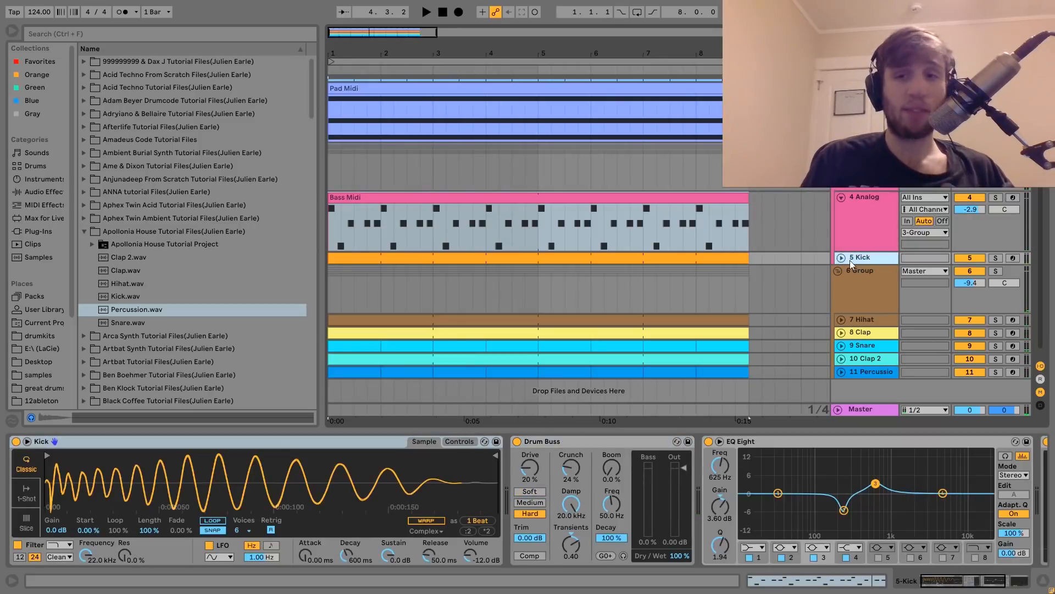
pyautogui.click(841, 258)
pyautogui.click(995, 259)
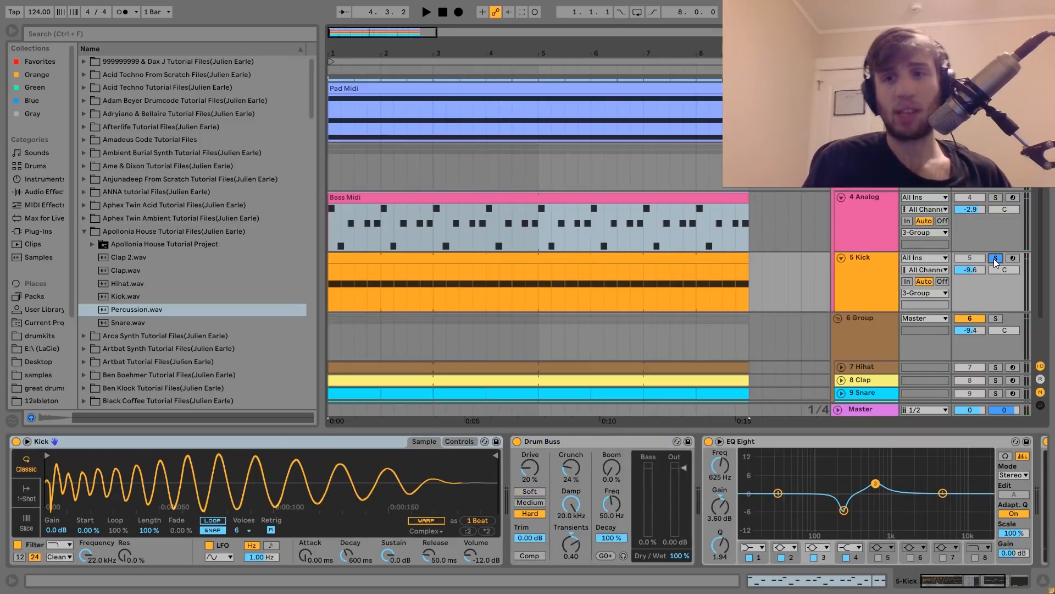
pyautogui.press('space')
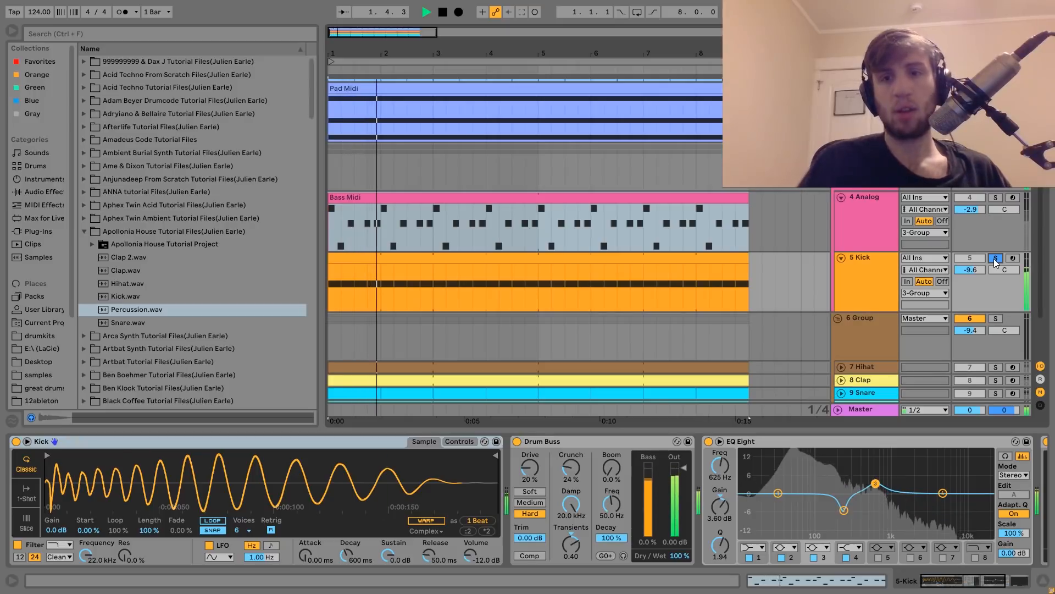
pyautogui.click(880, 282)
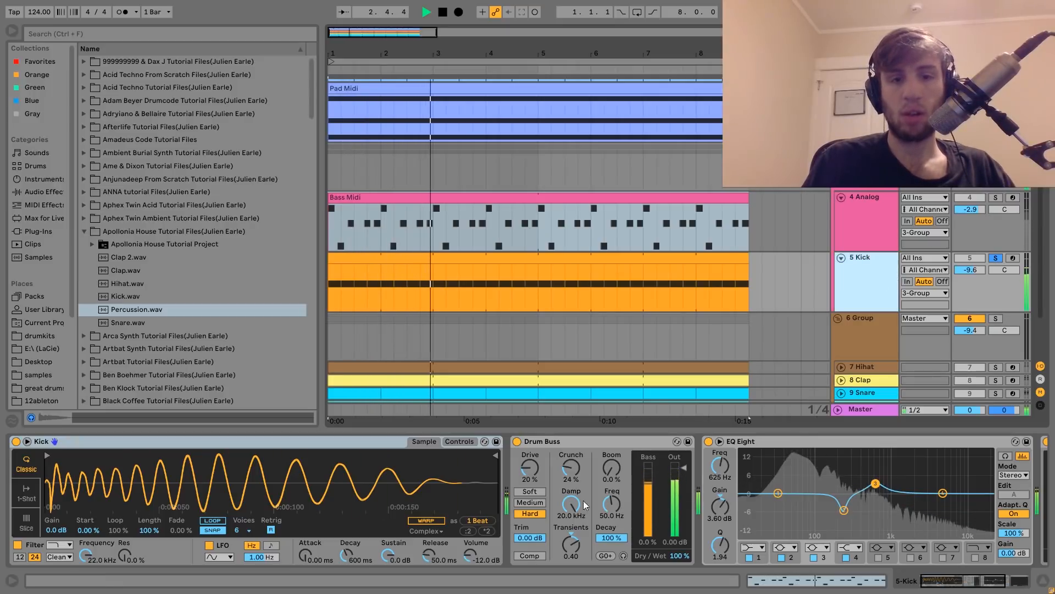
pyautogui.click(212, 528)
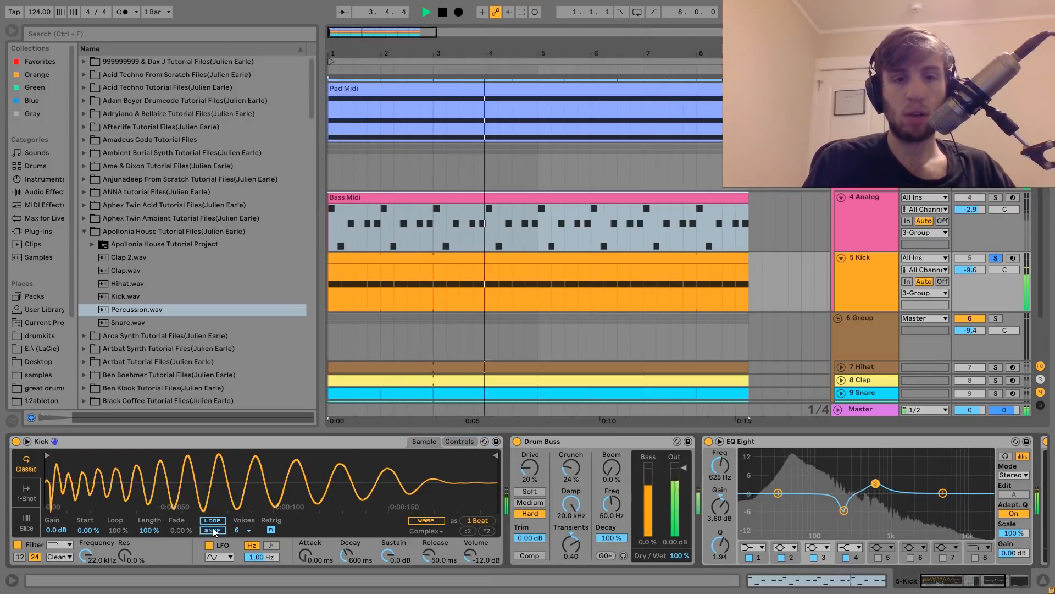
pyautogui.press('space')
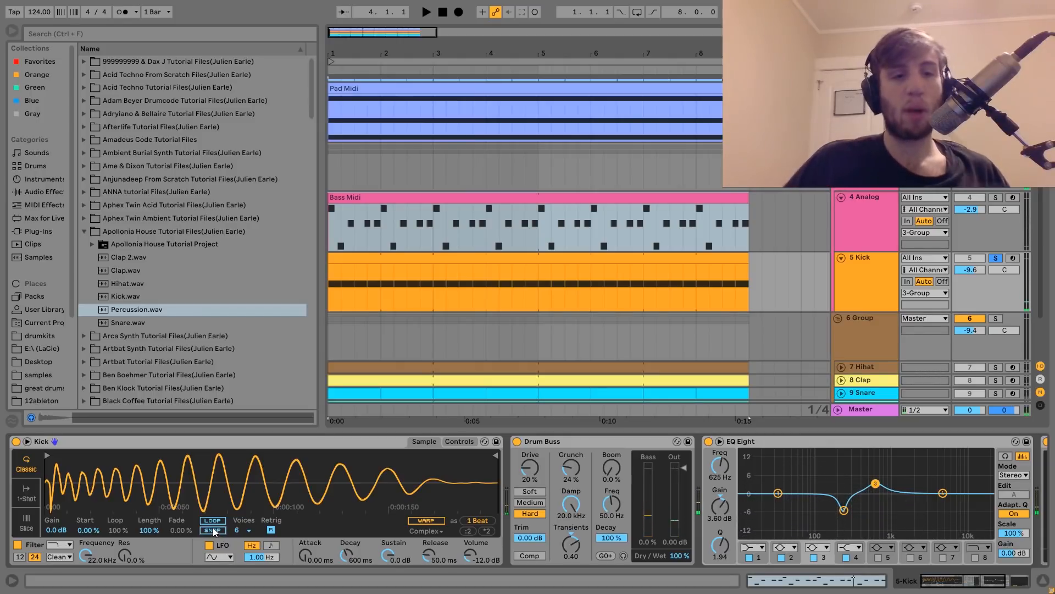
# Step: Play the soloed kick while looking through its device chain, and delete the Tuner from the chain's end
pyautogui.press('space')
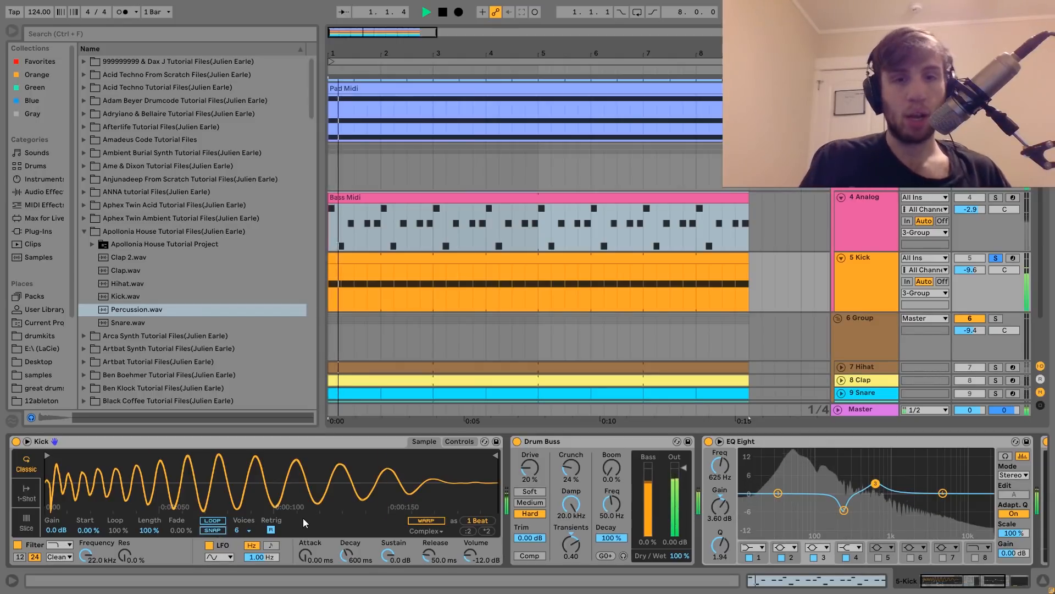
pyautogui.hscroll(3, 340, 508)
pyautogui.hscroll(-3, 346, 506)
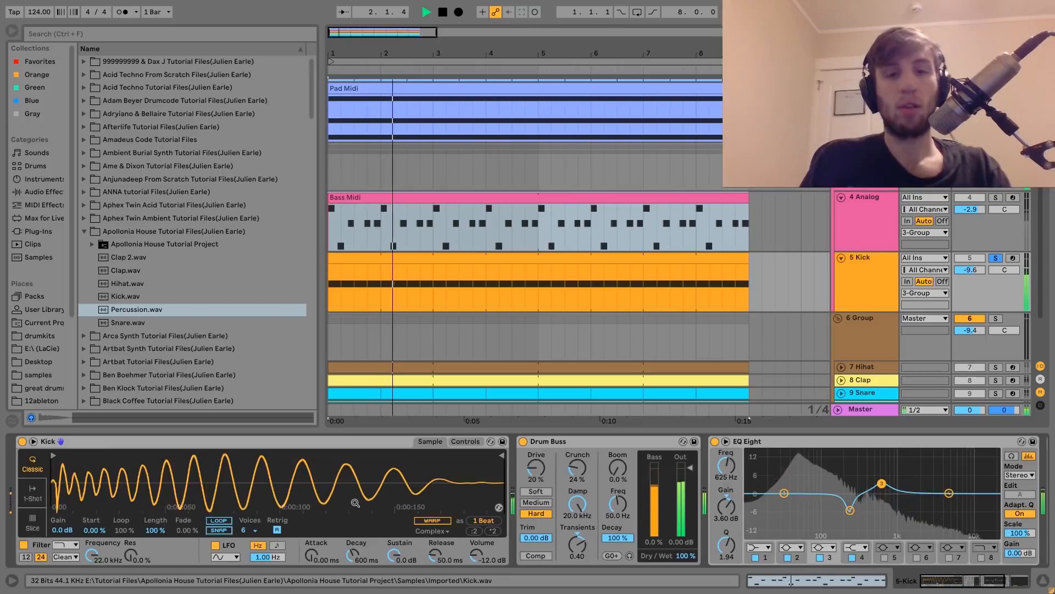
pyautogui.hscroll(2, 355, 502)
pyautogui.hscroll(3, 355, 503)
pyautogui.click(796, 442)
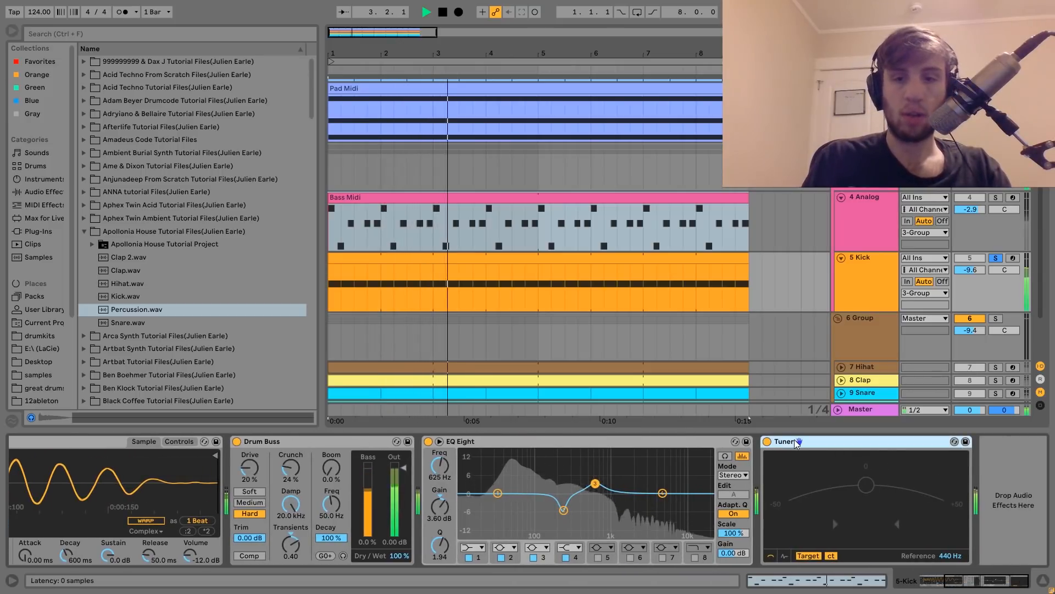
pyautogui.press('Delete')
pyautogui.press('space')
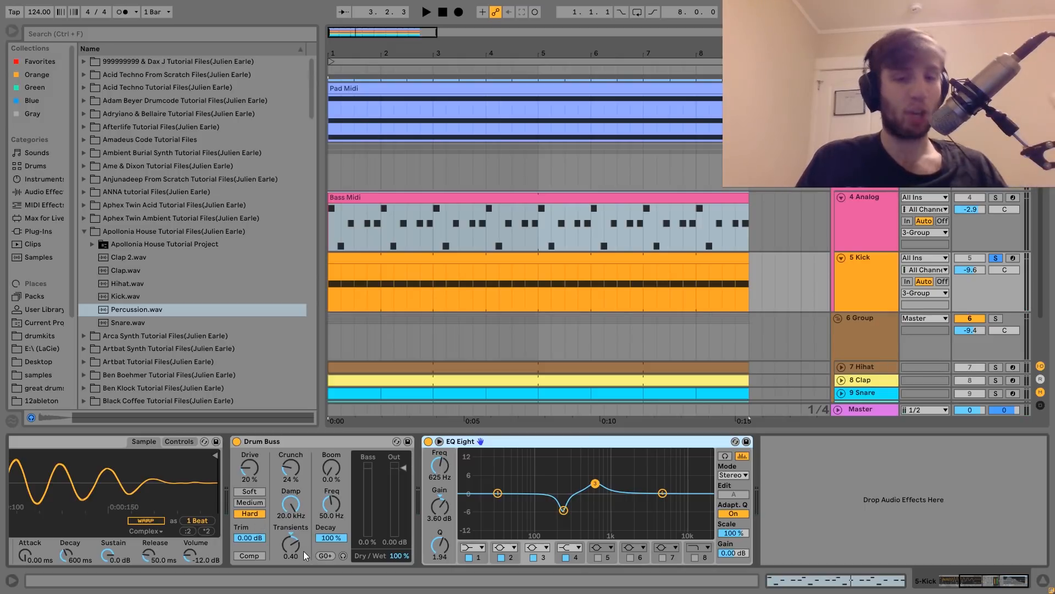
# Step: Play the soloed kick to check its Drum Buss, and examine the dip and boost in its EQ Eight
pyautogui.press('space')
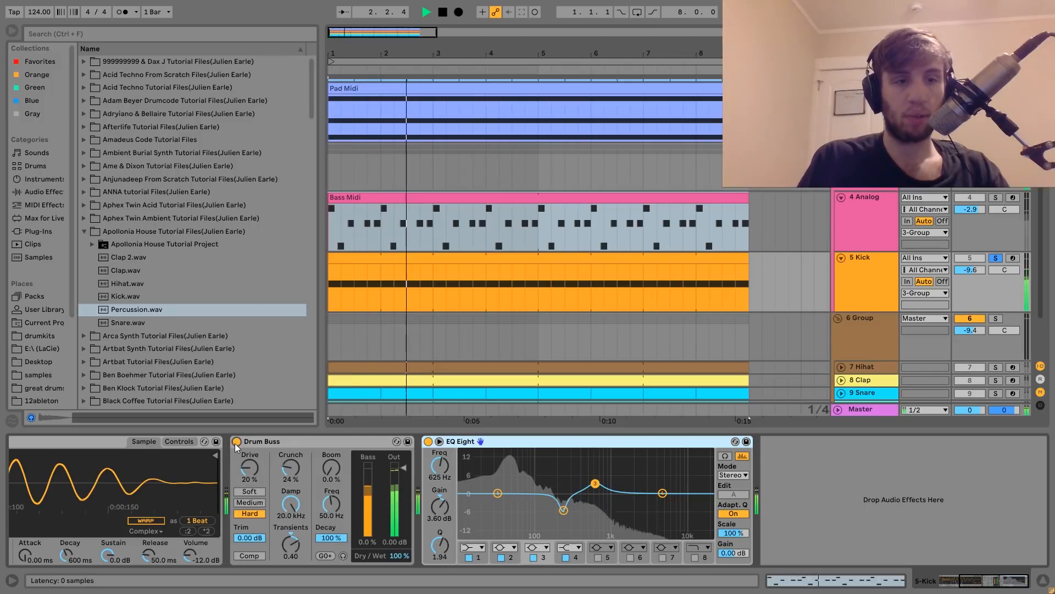
pyautogui.press('space')
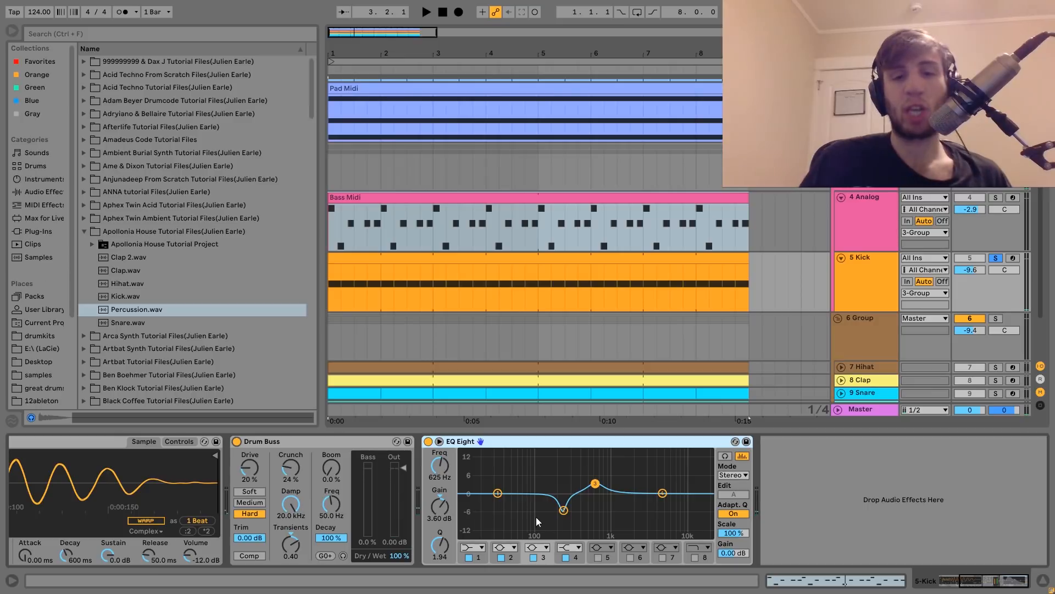
pyautogui.click(563, 511)
pyautogui.click(589, 486)
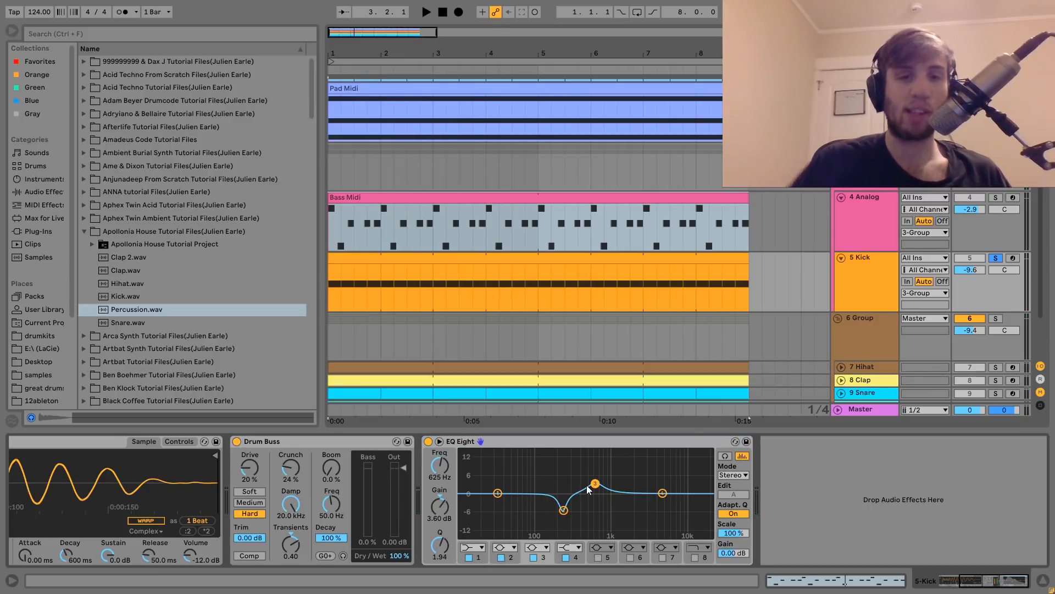
# Step: Compare the kick with EQ Eight's band 3 switched off and back on, and examine the band 2 cut during playback
pyautogui.press('space')
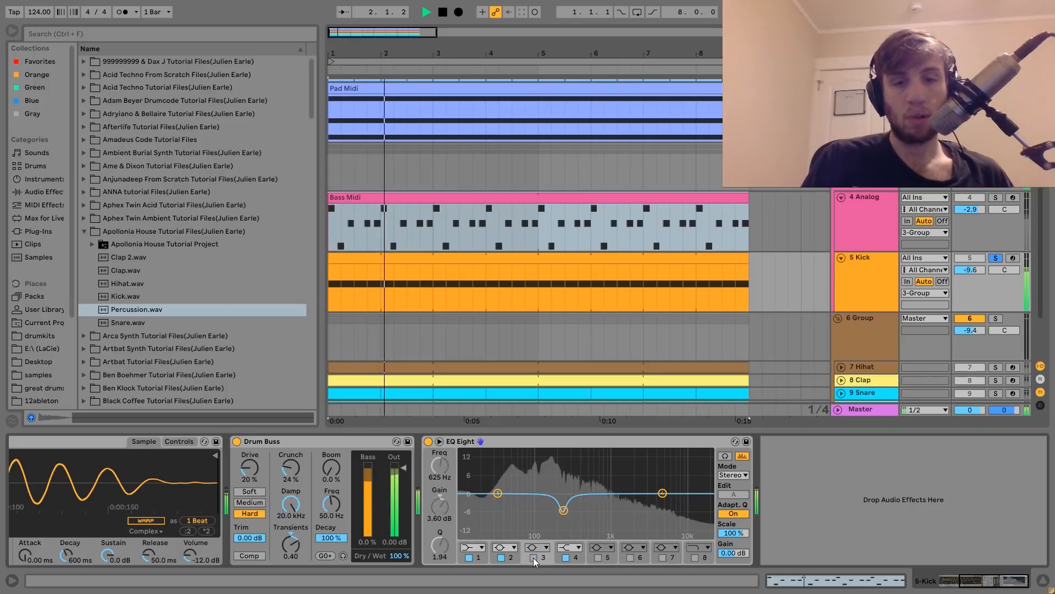
pyautogui.press('space')
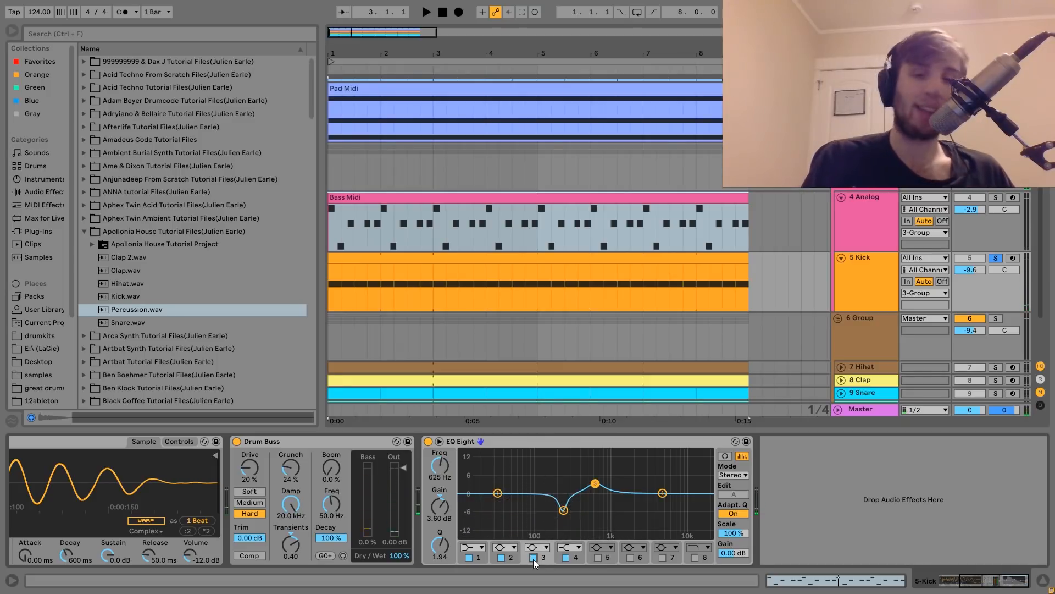
pyautogui.press('space')
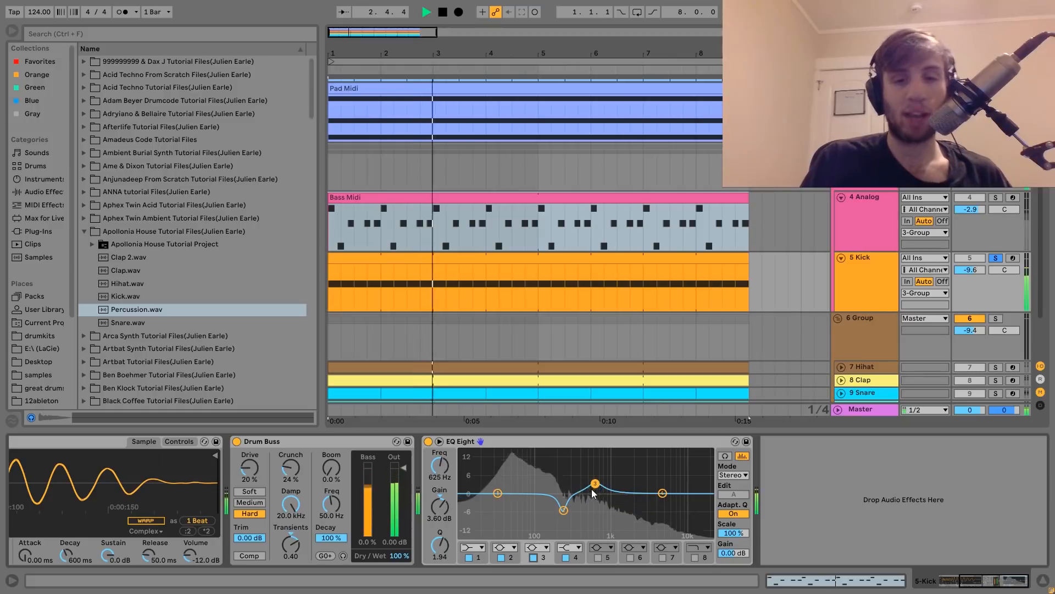
pyautogui.click(569, 510)
pyautogui.press('space')
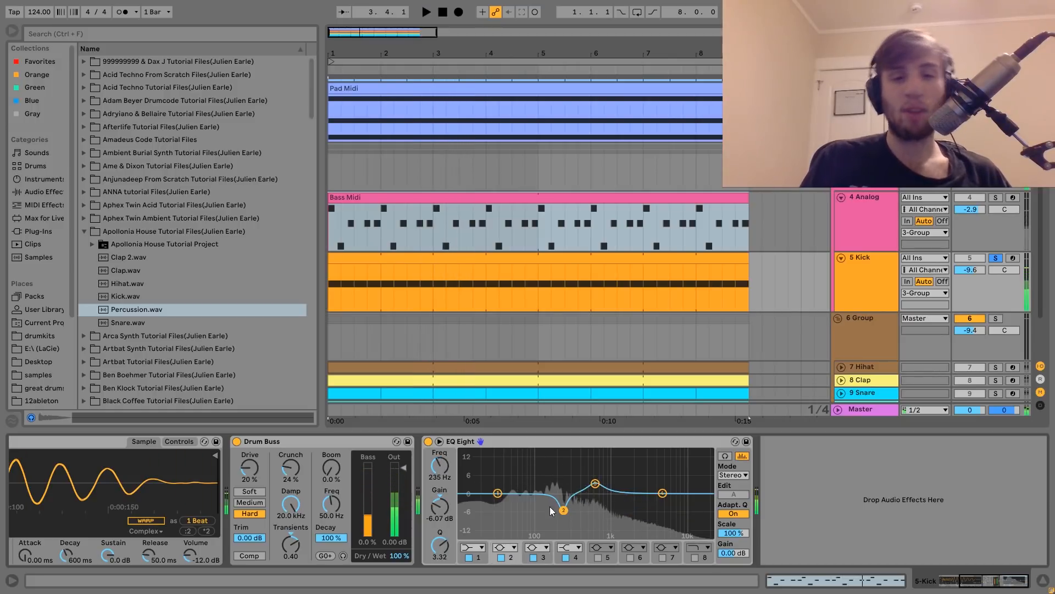
pyautogui.press('space')
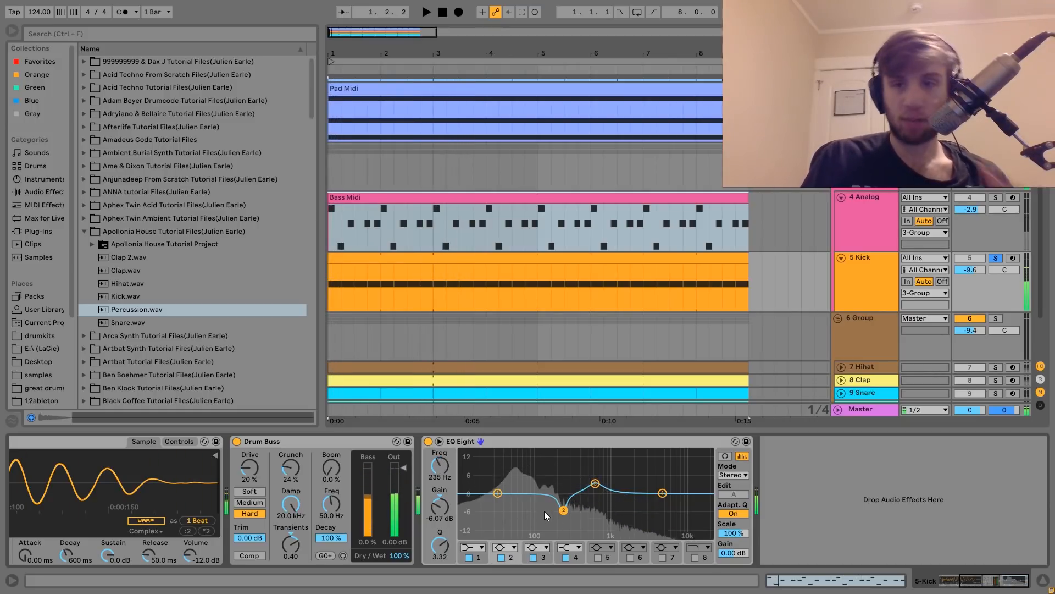
# Step: Isolate the bass and kick group and compare its sound with the group's Drum Buss and EQ Eight switched off and back on
pyautogui.click(826, 288)
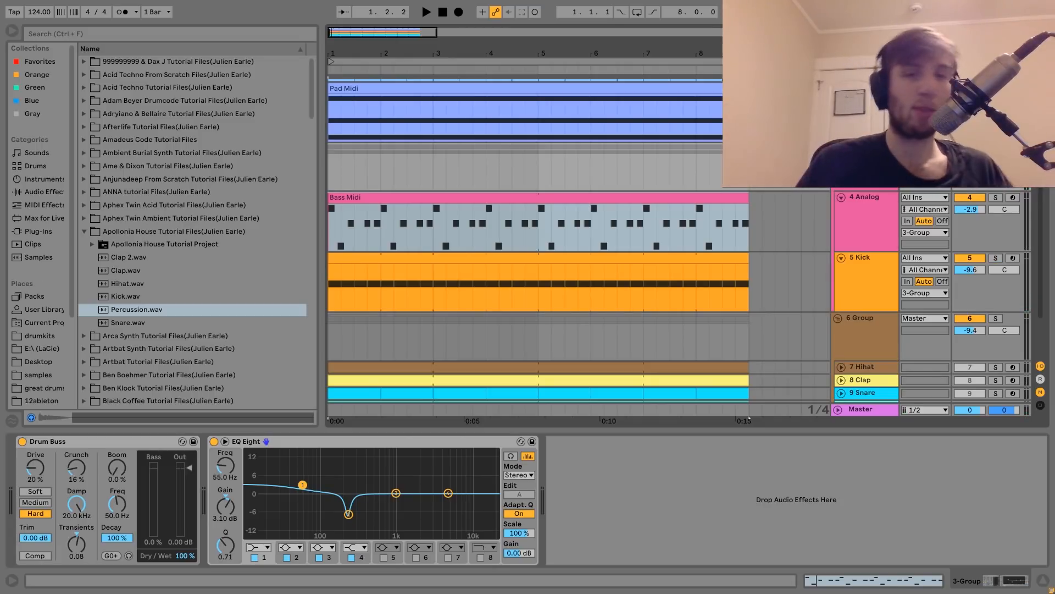
pyautogui.scroll(-3, 577, 297)
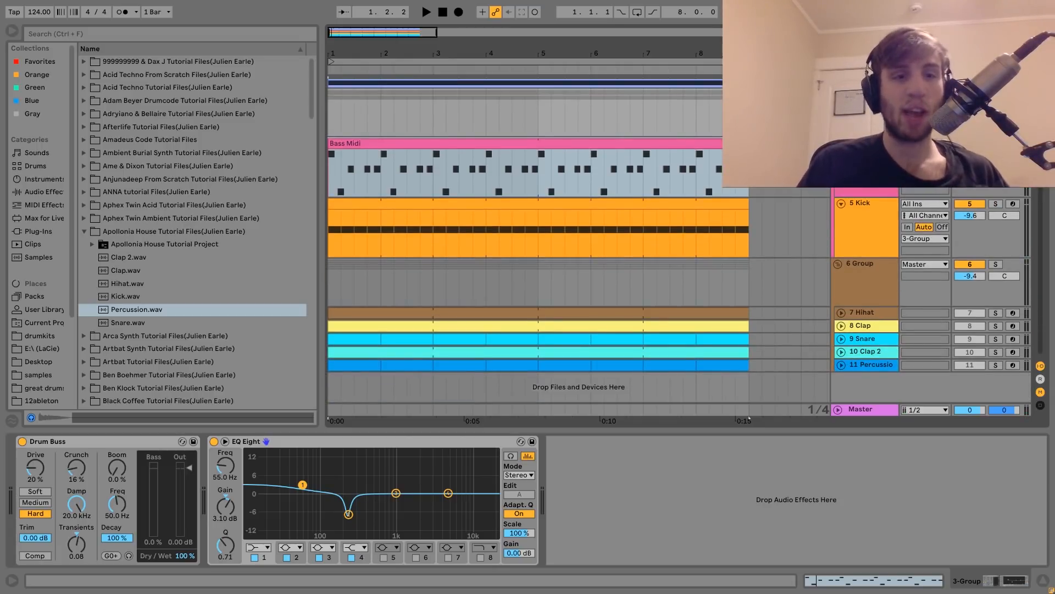
pyautogui.click(214, 442)
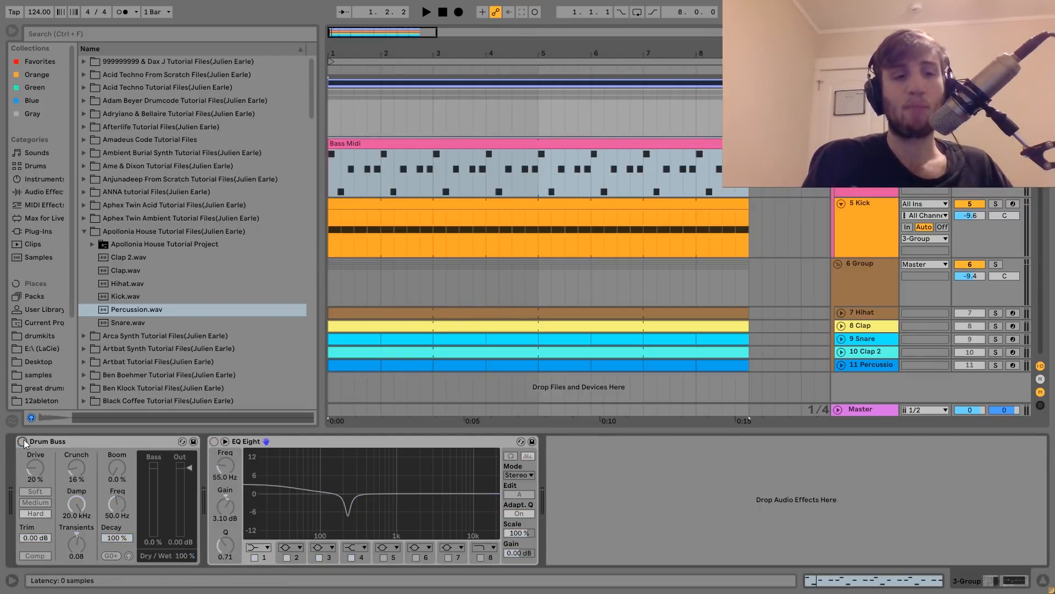
pyautogui.press('space')
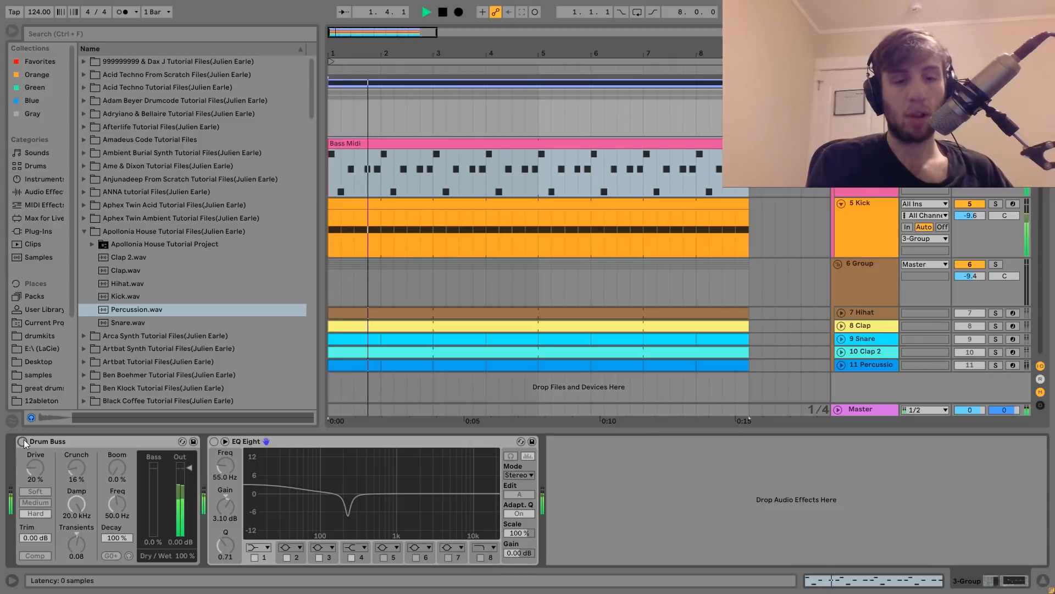
pyautogui.click(24, 441)
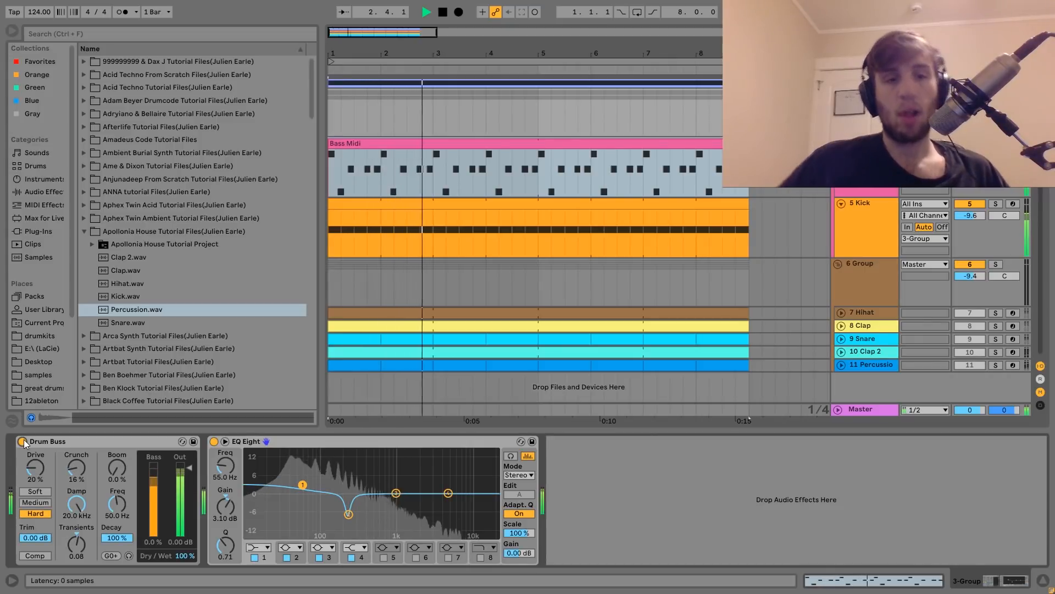
pyautogui.press('space')
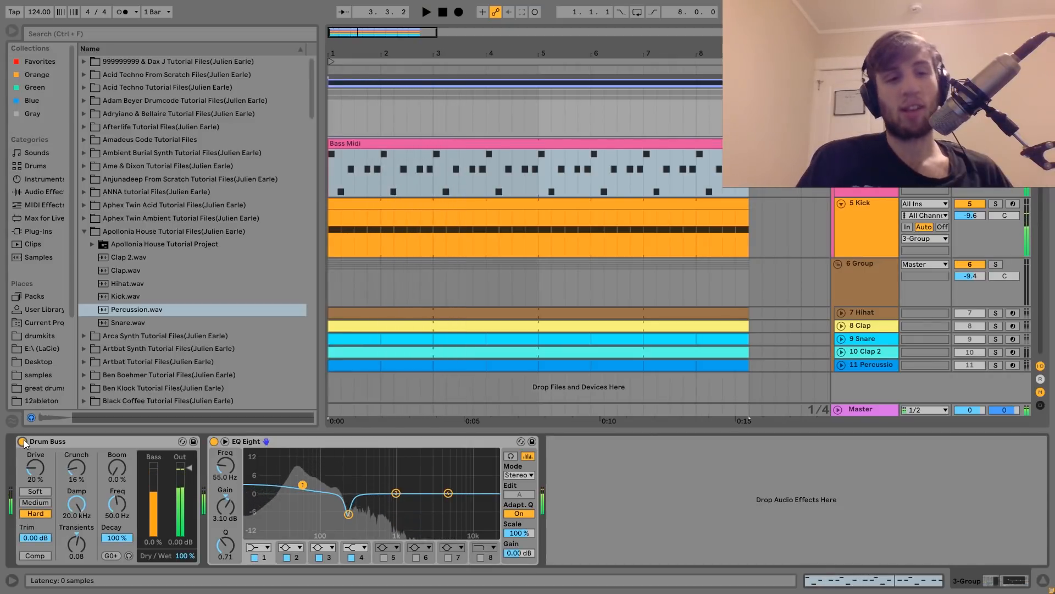
# Step: Examine the Drum Buss settings on the bass and kick group while playing the two tracks through it
pyautogui.click(39, 440)
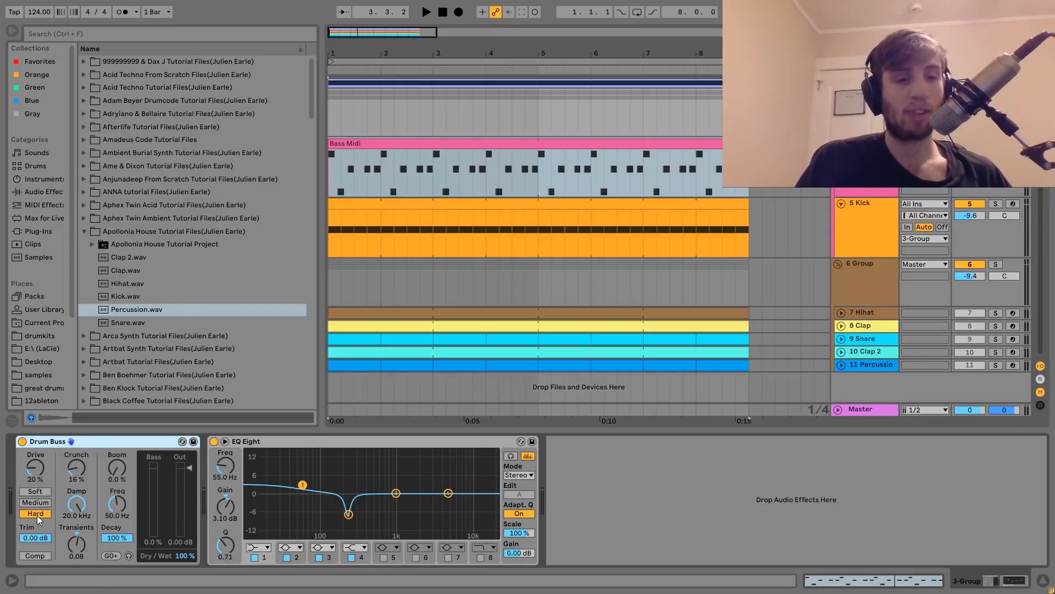
pyautogui.press('space')
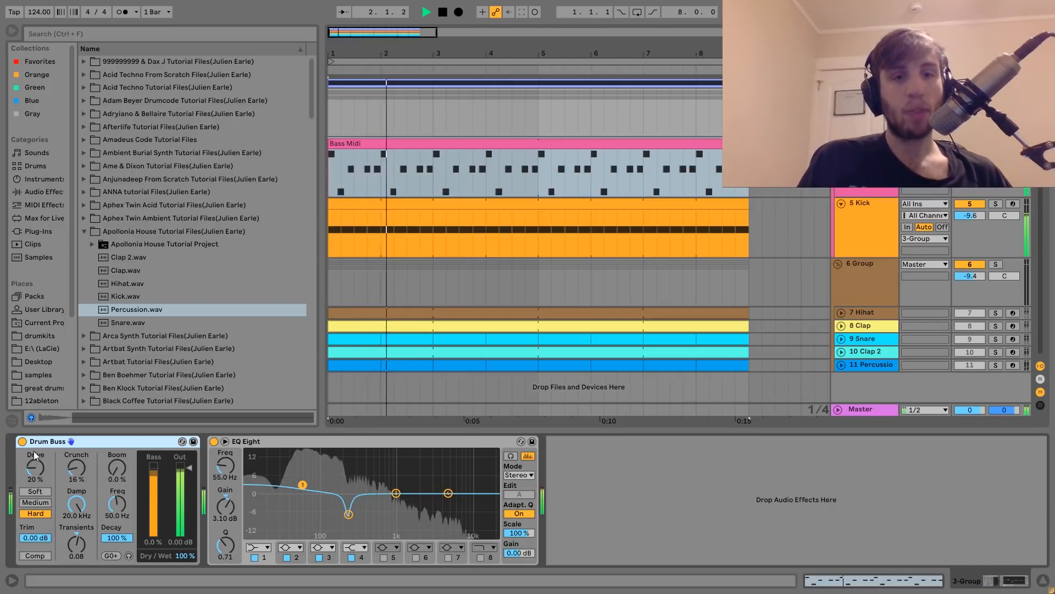
pyautogui.press('space')
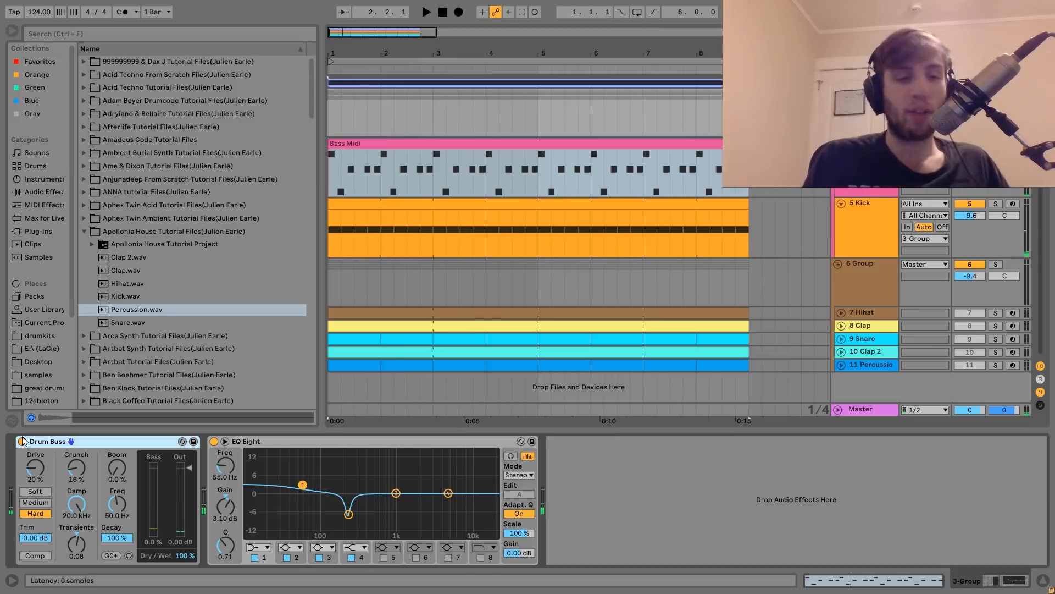
pyautogui.press('space')
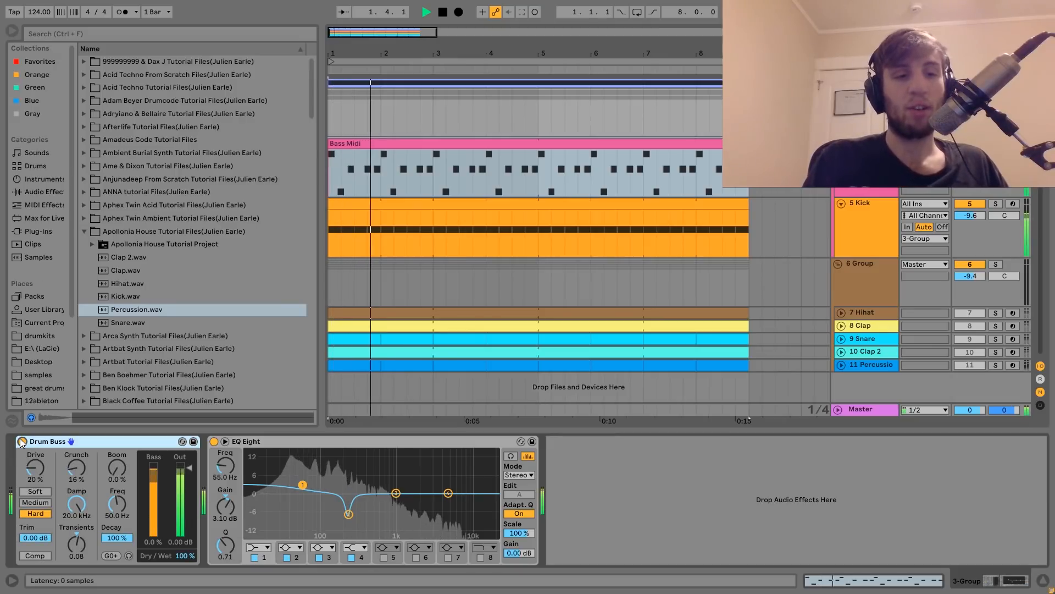
pyautogui.press('space')
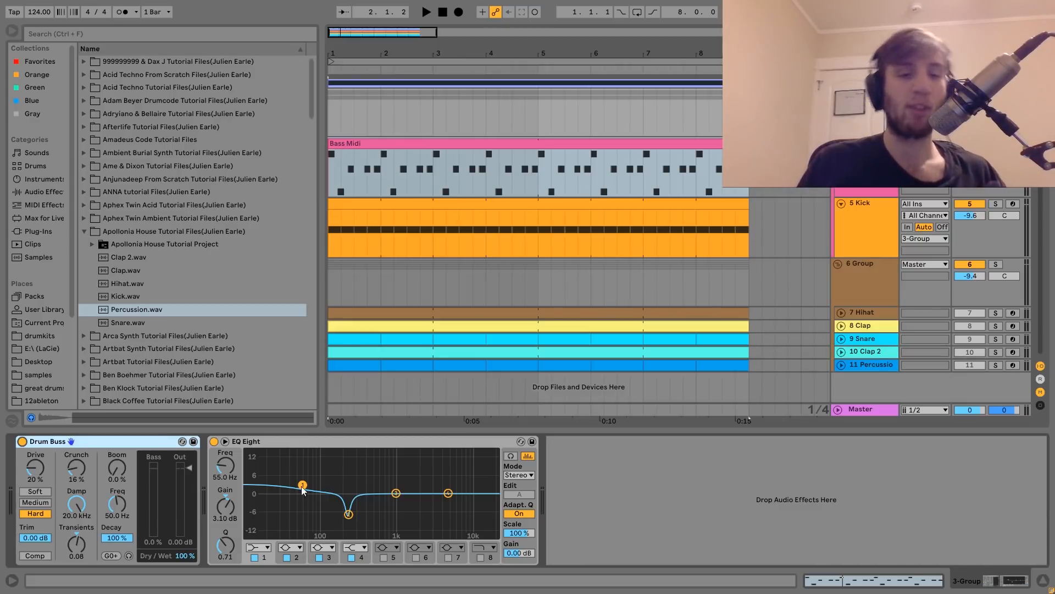
# Step: Examine bands 2 and 1 of the bass and kick group's EQ Eight and play the group through it
pyautogui.click(350, 515)
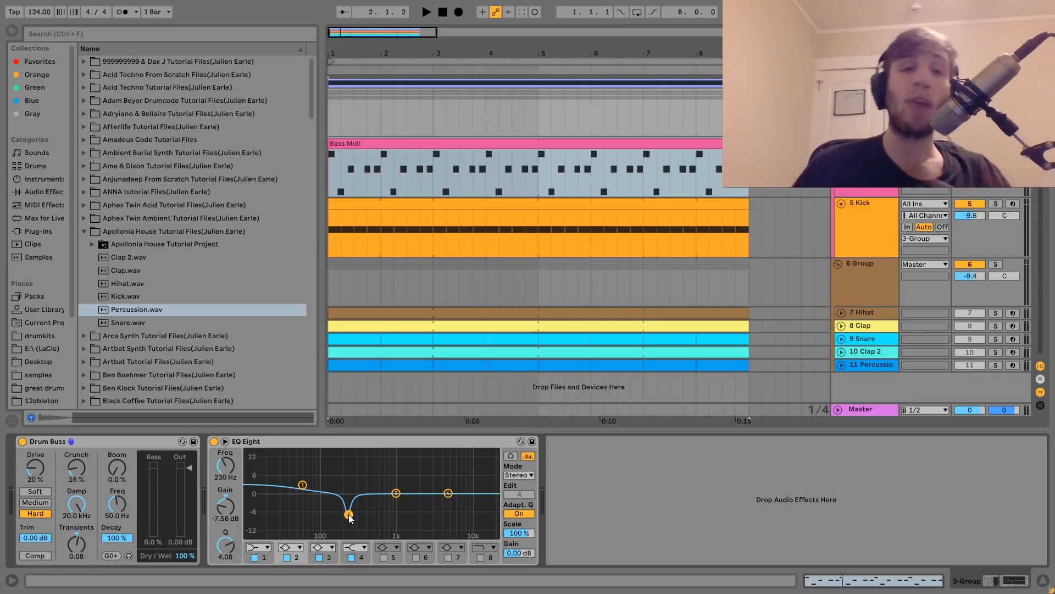
pyautogui.click(303, 483)
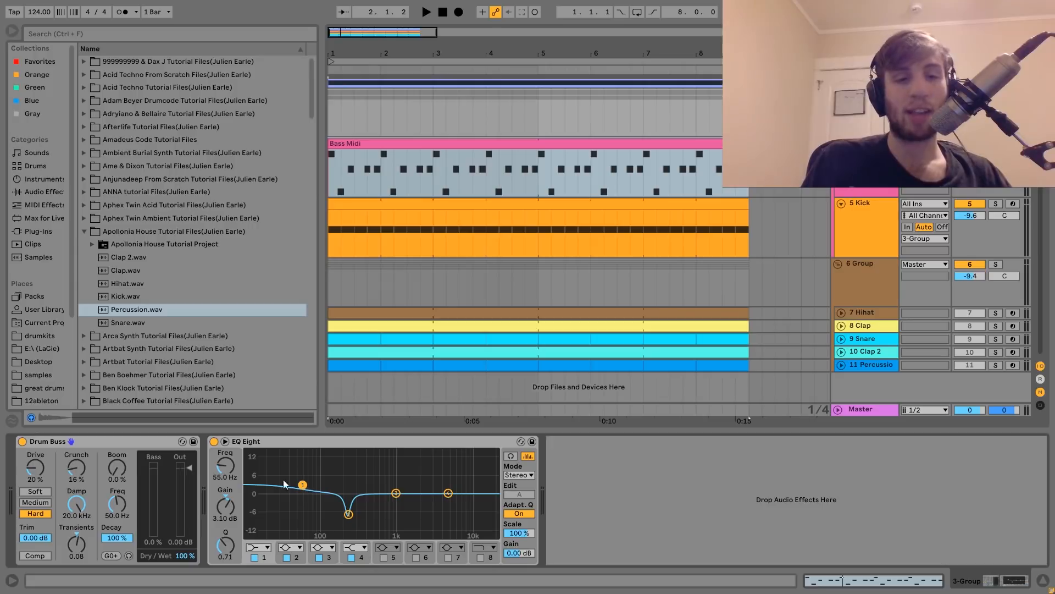
pyautogui.press('space')
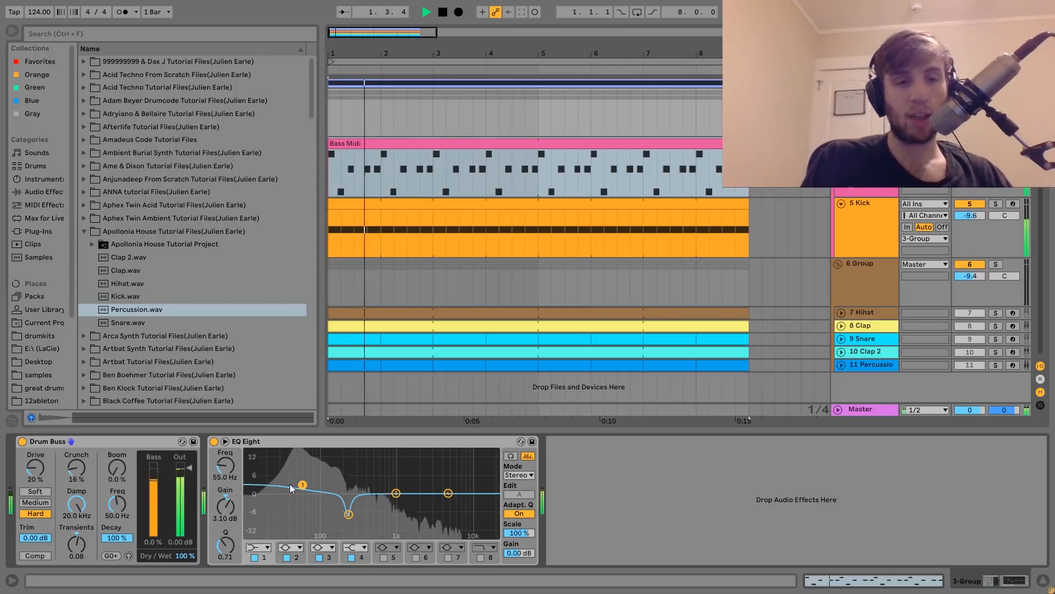
pyautogui.press('space')
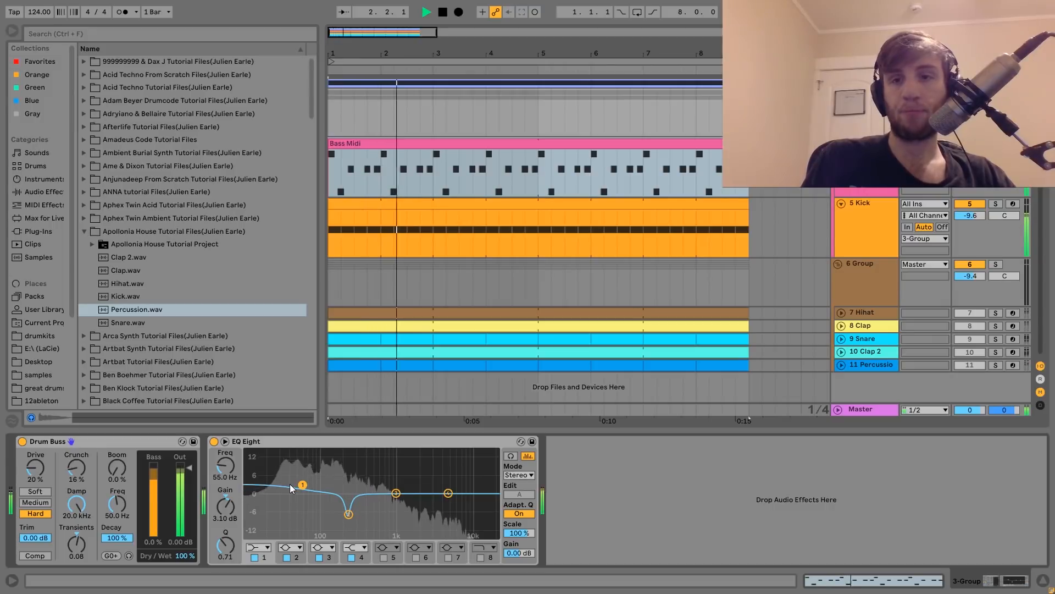
pyautogui.press('space')
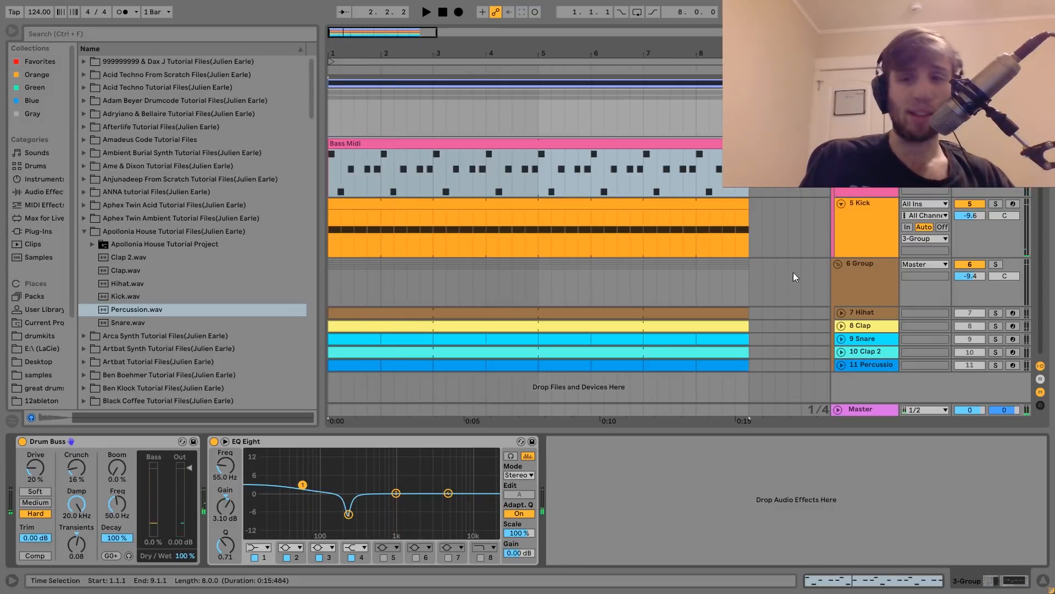
# Step: Unfold the Hihat track, solo it, and play its pattern and sample on their own
pyautogui.click(861, 312)
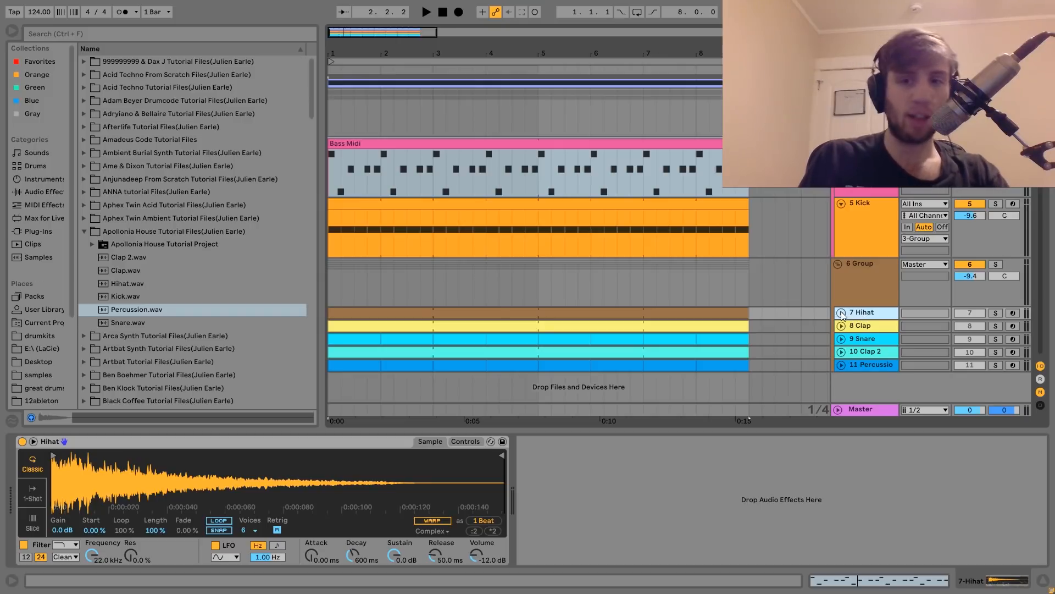
pyautogui.click(841, 312)
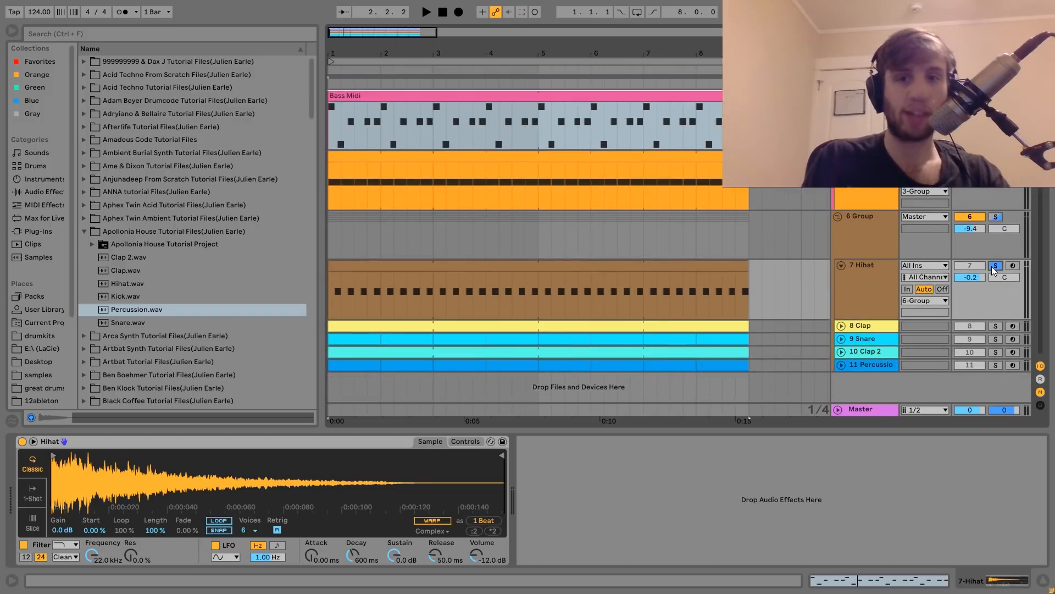
pyautogui.press('space')
pyautogui.click(881, 285)
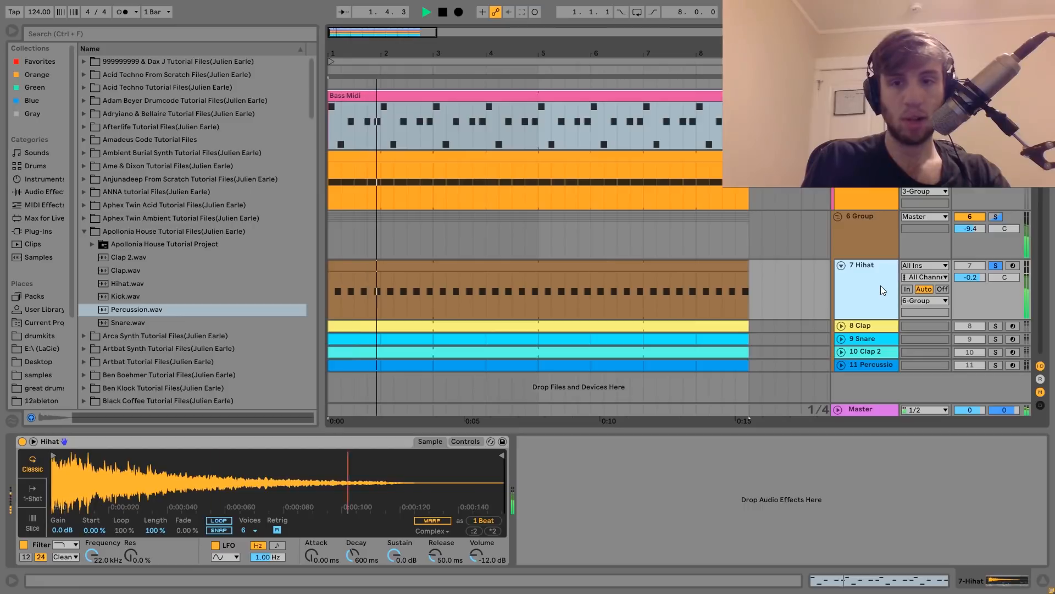
pyautogui.press('space')
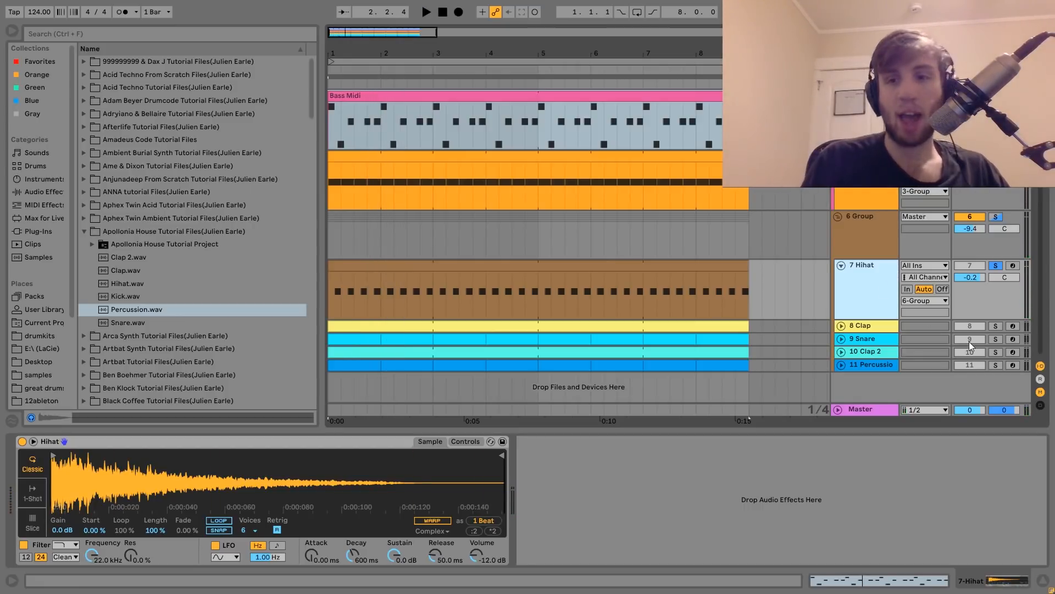
# Step: Solo the Clap track, unfold it to show its notes, and play it on its own
pyautogui.click(996, 326)
pyautogui.press('space')
pyautogui.click(853, 327)
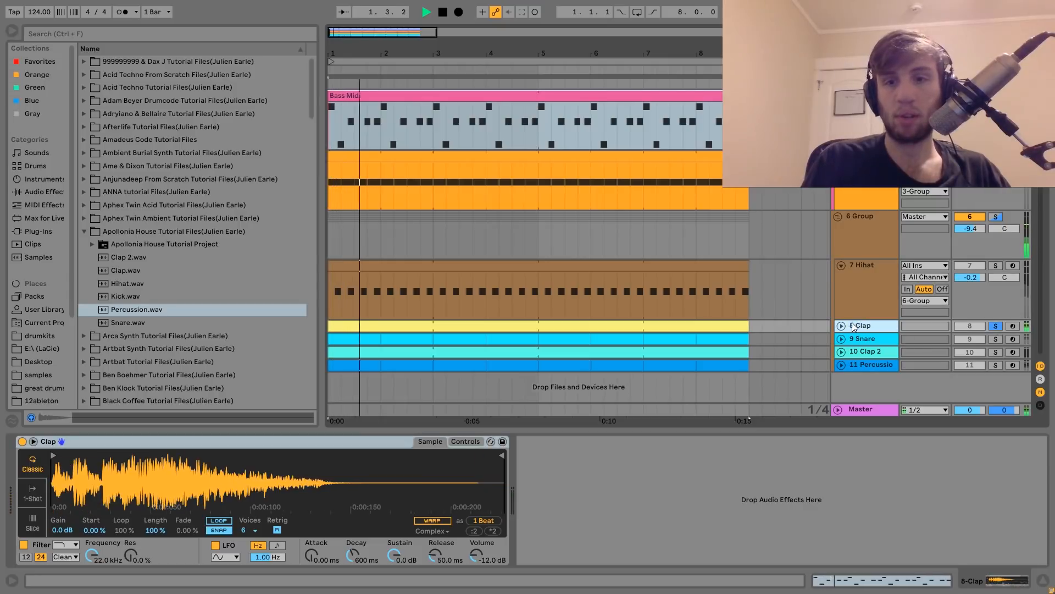
pyautogui.click(841, 325)
pyautogui.press('space')
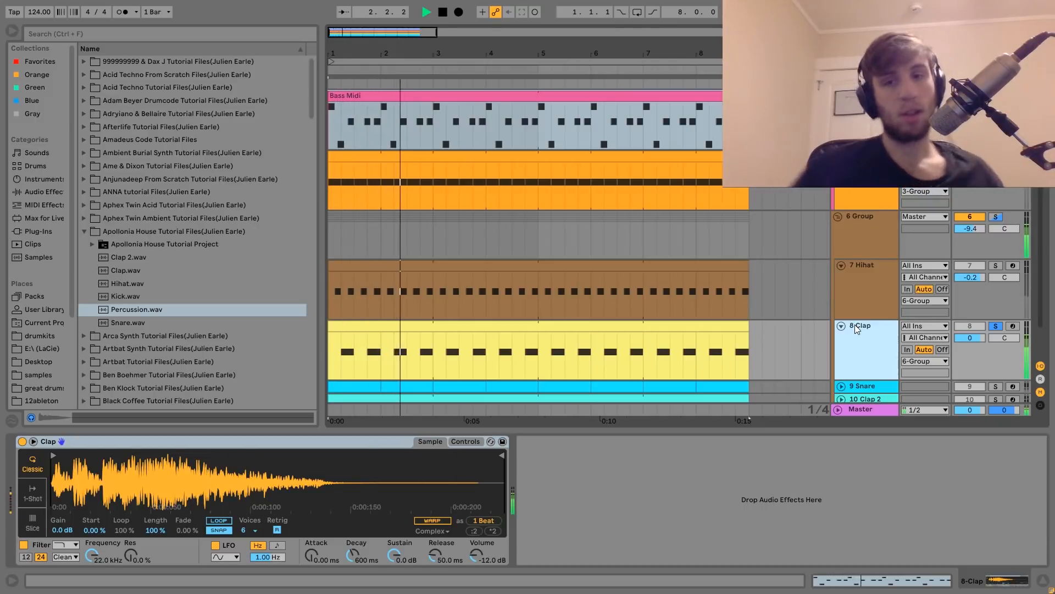
# Step: Play the Snare track soloed and together with the other drums, and examine its Echo settings
pyautogui.scroll(-2, 855, 325)
pyautogui.click(864, 341)
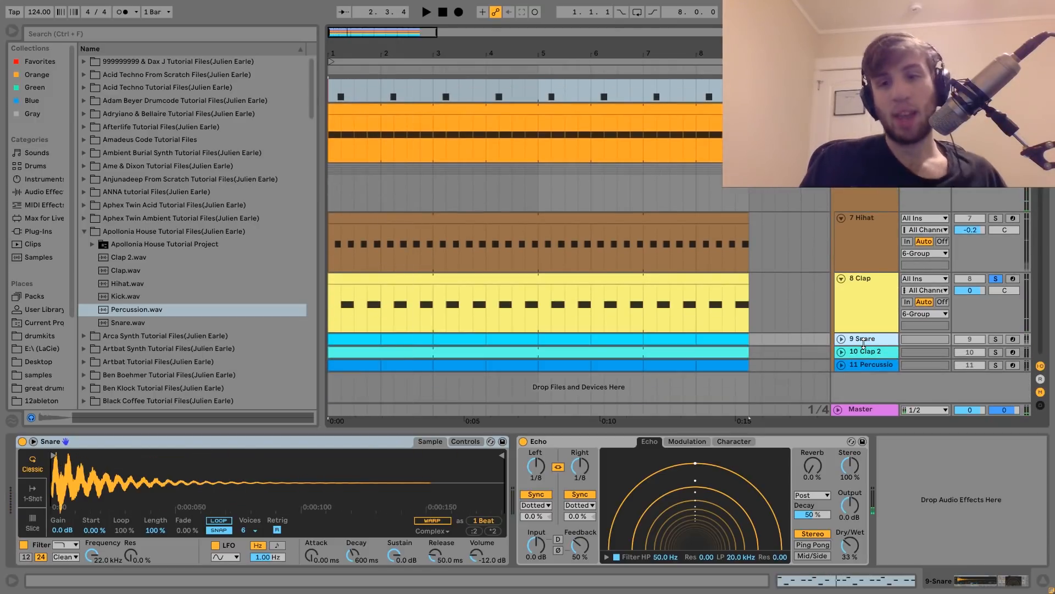
pyautogui.click(997, 339)
pyautogui.press('space')
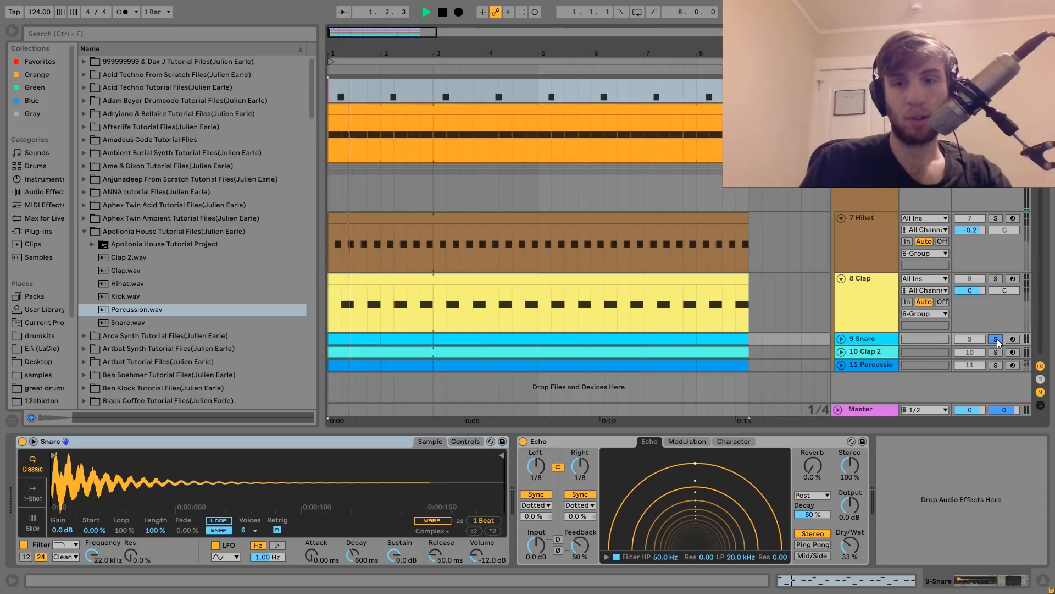
pyautogui.click(997, 339)
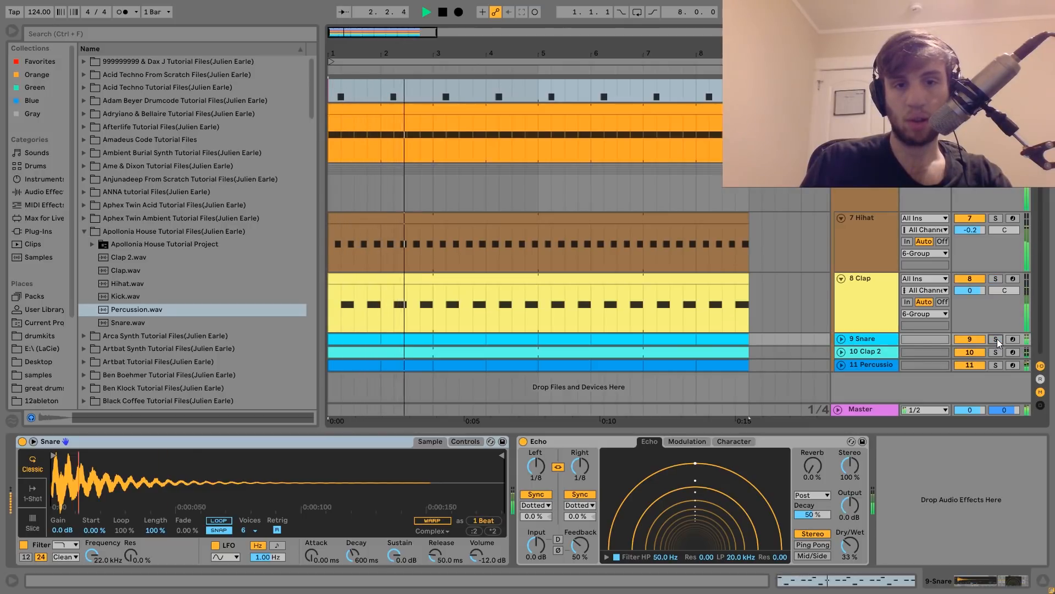
pyautogui.click(997, 338)
pyautogui.press('space')
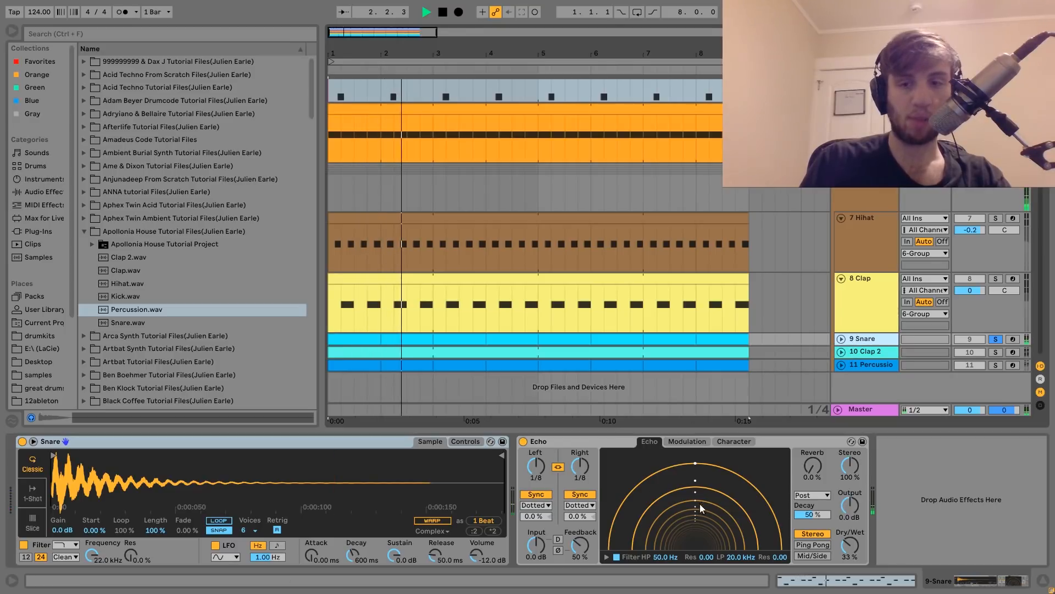
# Step: Unfold the Clap 2 track and play its hits soloed and together with the rest of the drums
pyautogui.click(1002, 354)
pyautogui.click(842, 351)
pyautogui.click(841, 352)
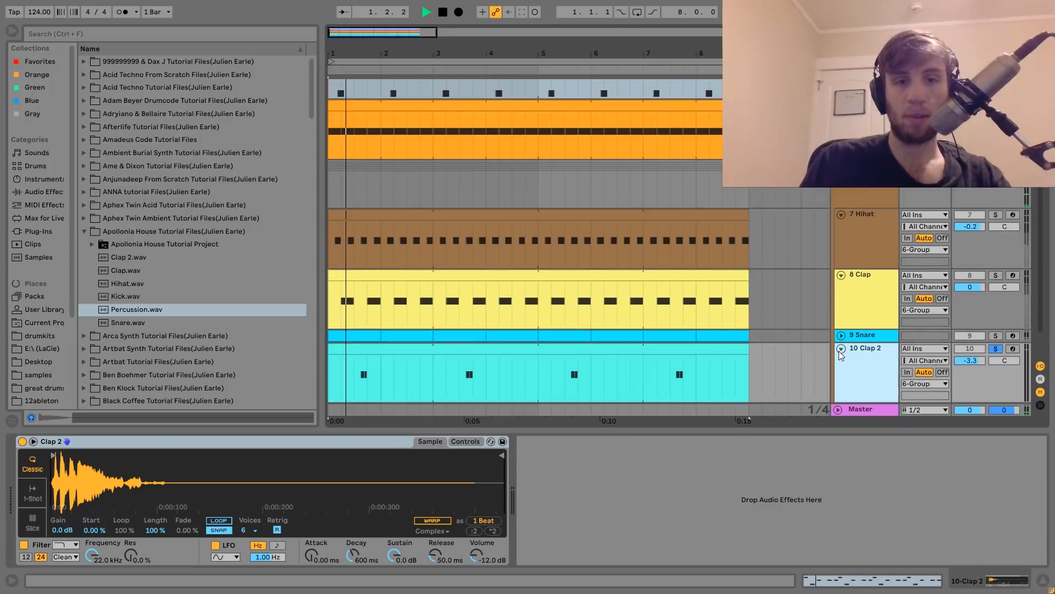
pyautogui.click(352, 382)
pyautogui.press('space')
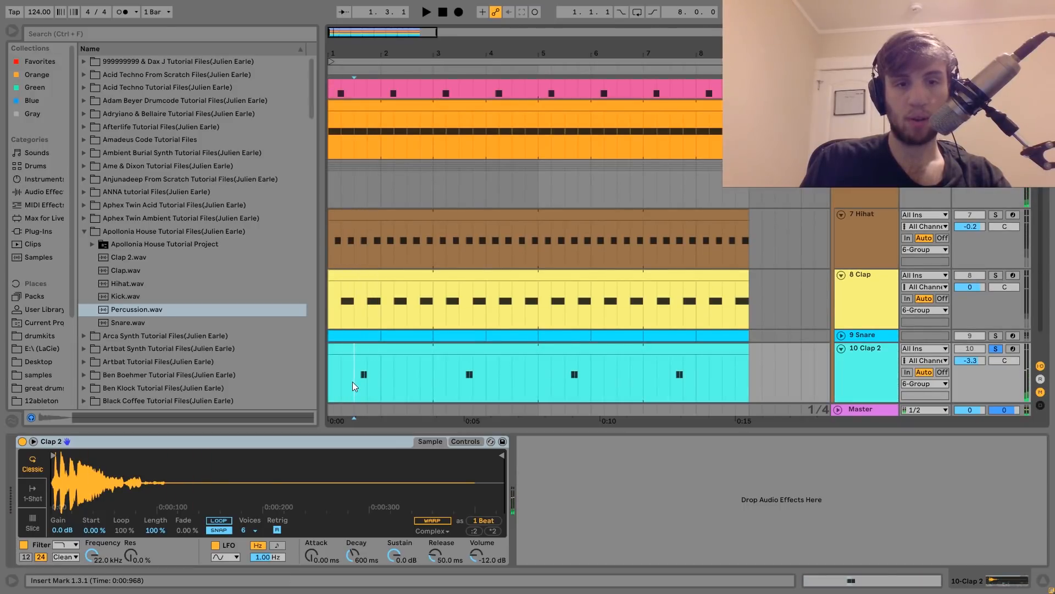
pyautogui.press('space')
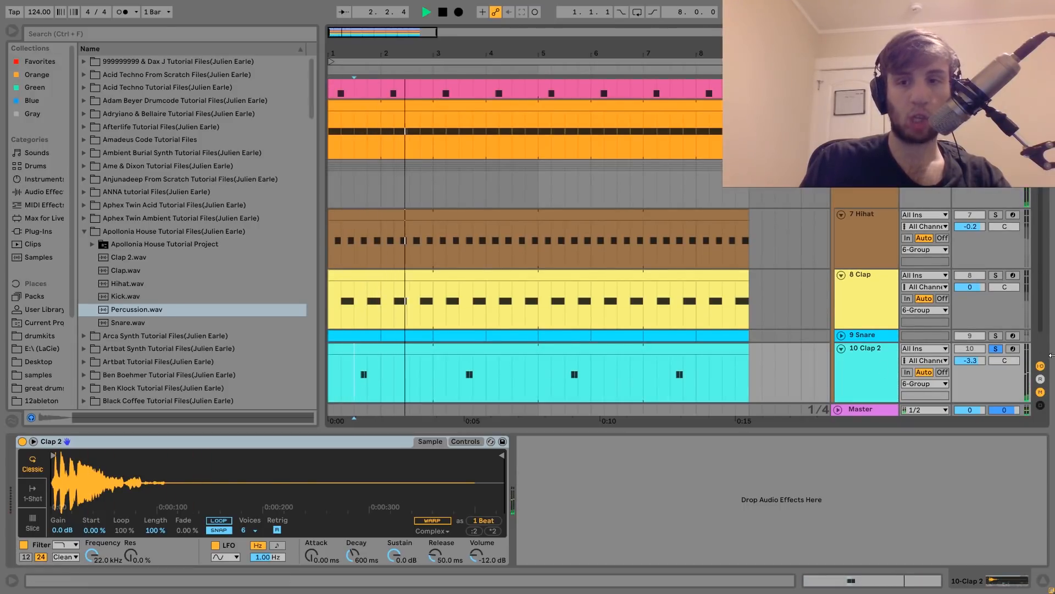
pyautogui.click(996, 348)
pyautogui.press('space')
# Step: Open the Clap 2 clip in the piano roll and examine its two C3 notes and their velocities
pyautogui.doubleClick(662, 348)
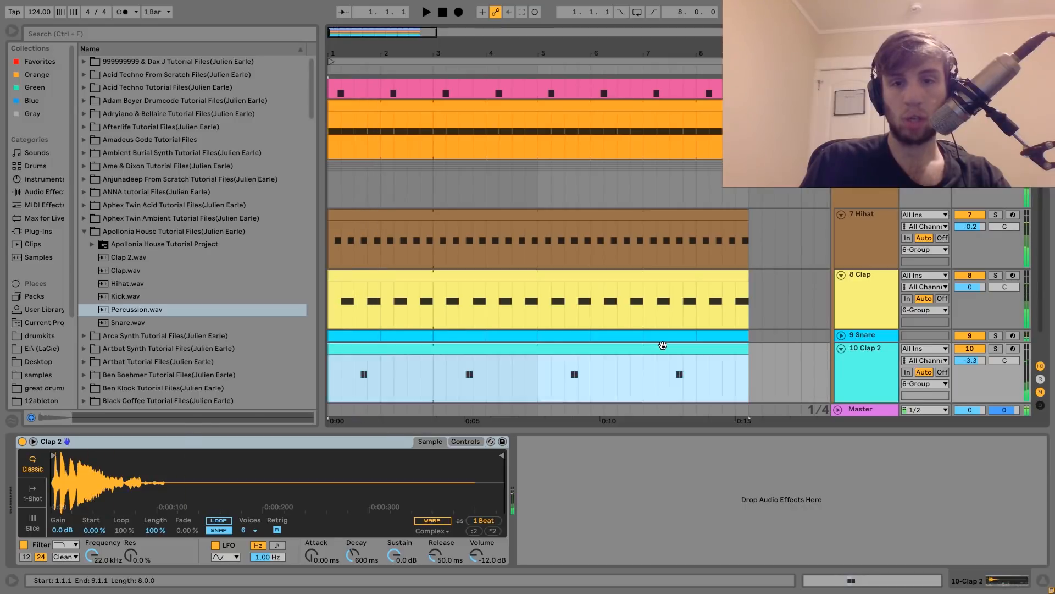
pyautogui.click(482, 344)
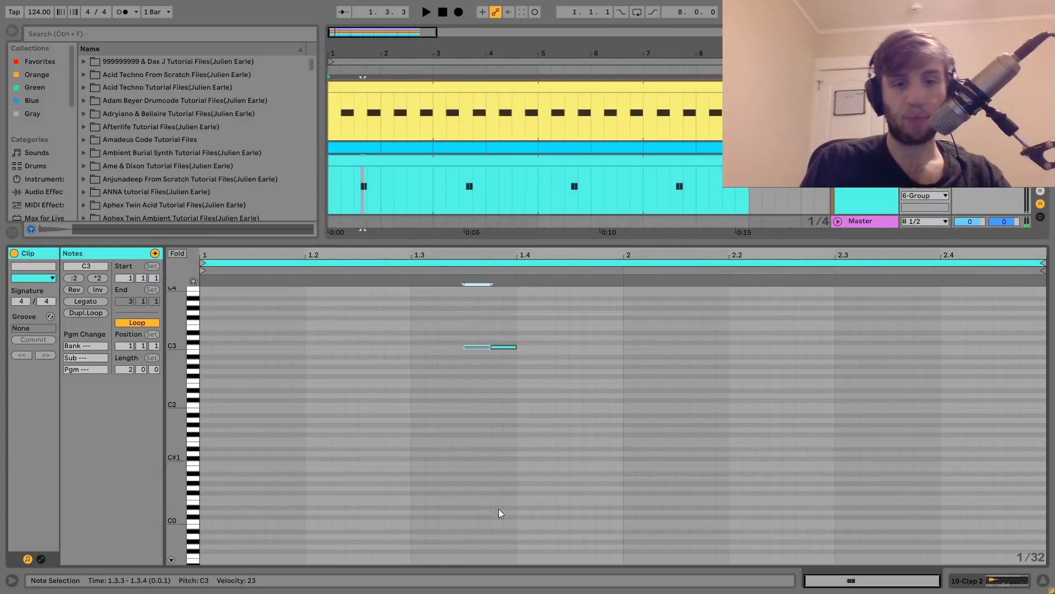
pyautogui.click(171, 560)
pyautogui.press('space')
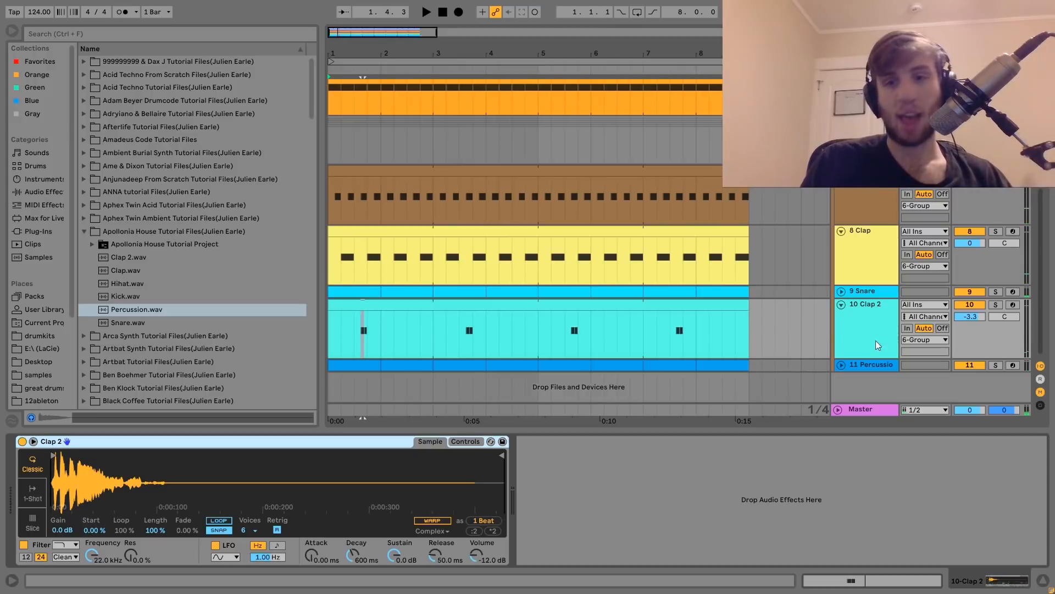
# Step: Unfold the Percussion track and play it soloed and together with the other drum tracks
pyautogui.click(863, 364)
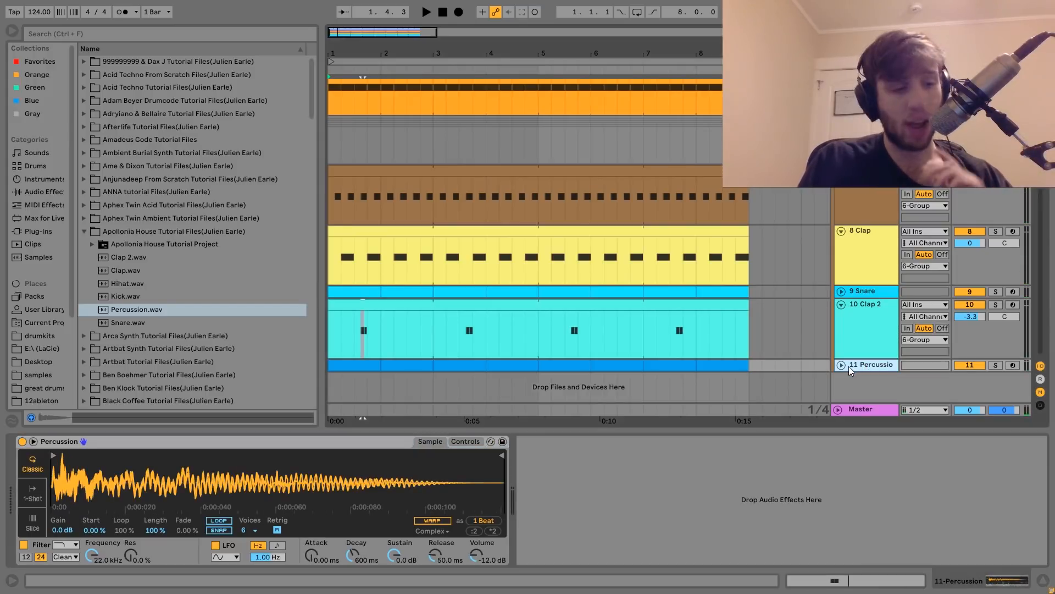
pyautogui.click(842, 365)
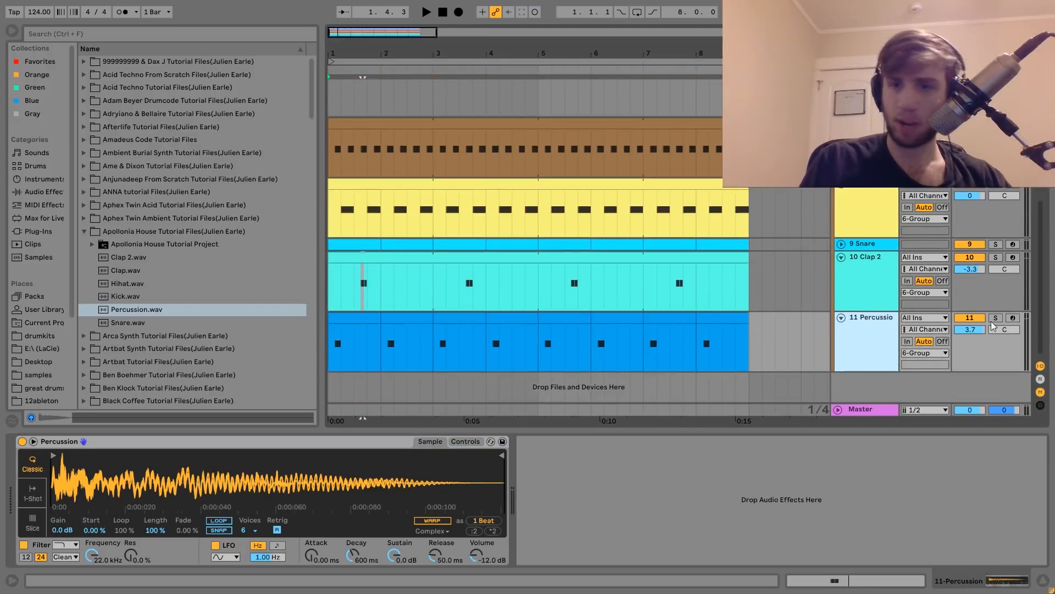
pyautogui.click(995, 319)
pyautogui.click(358, 318)
pyautogui.press('space')
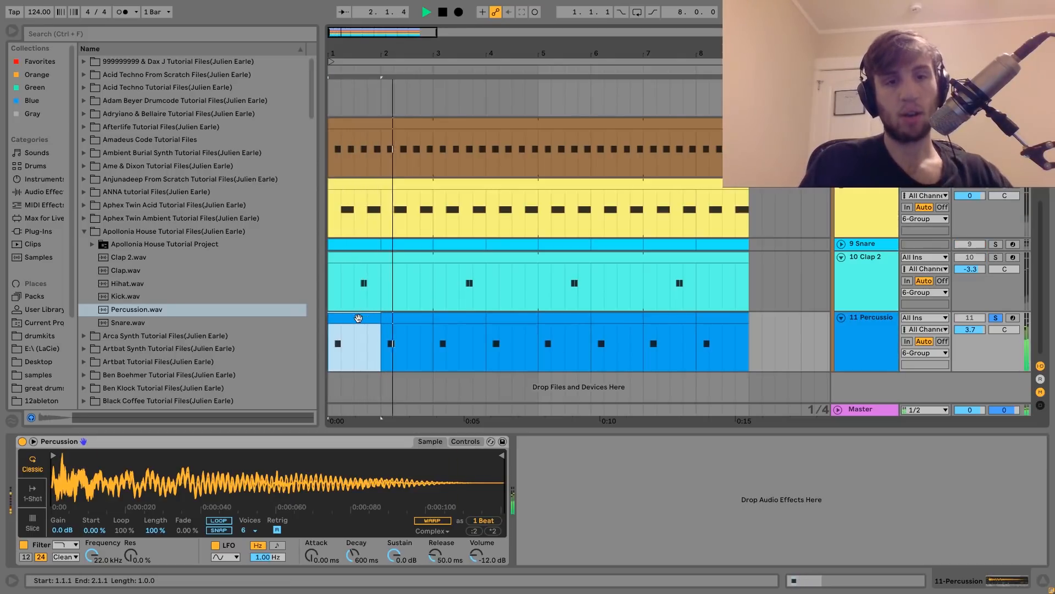
pyautogui.click(994, 318)
pyautogui.press('space')
pyautogui.click(885, 325)
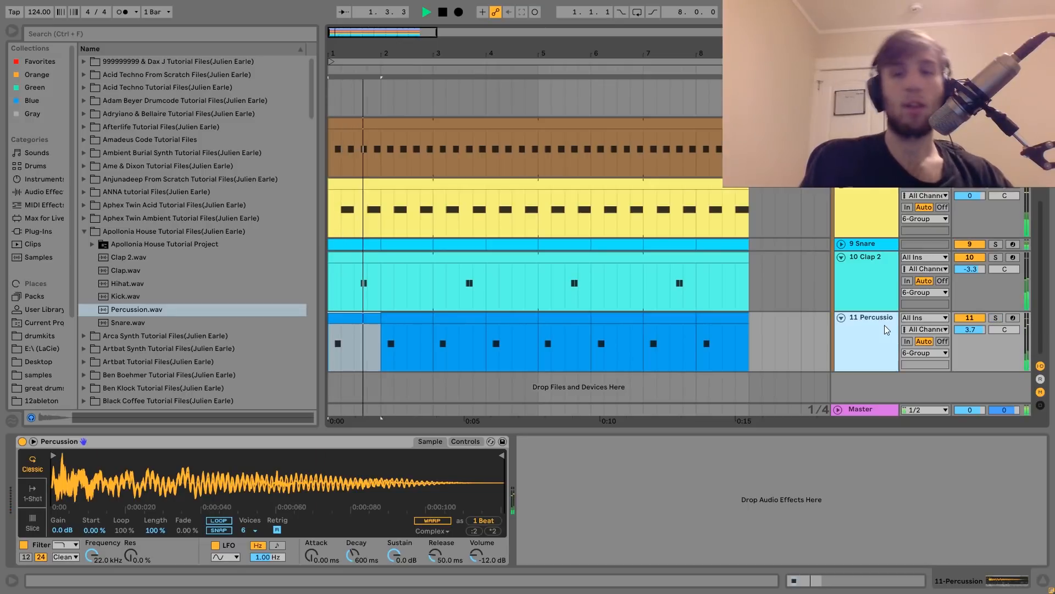
pyautogui.press('space')
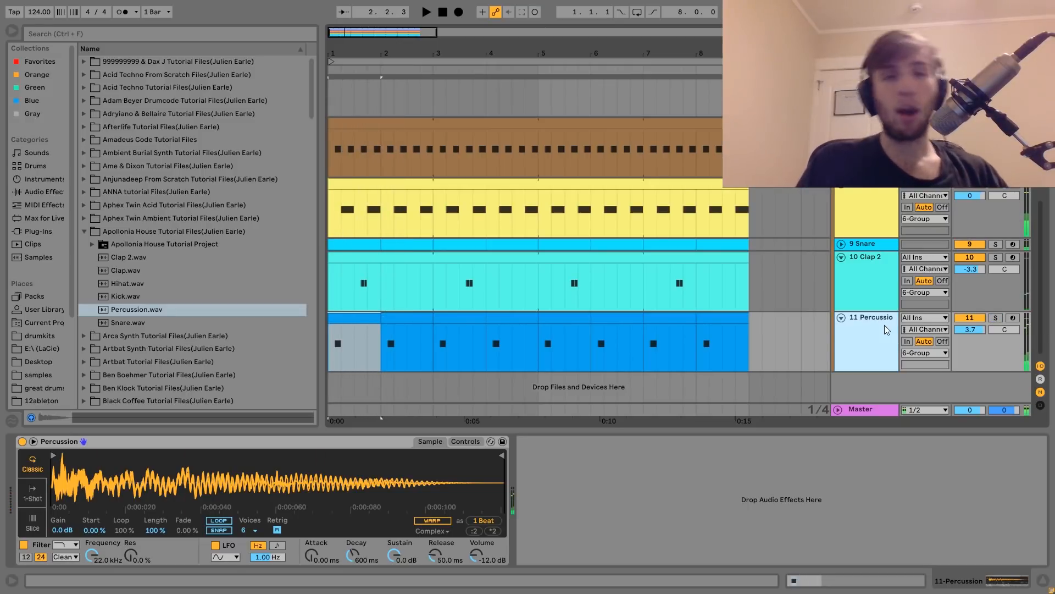
# Step: Play the complete drum group from the start several times to hear how the drum tracks work together
pyautogui.scroll(1, 885, 325)
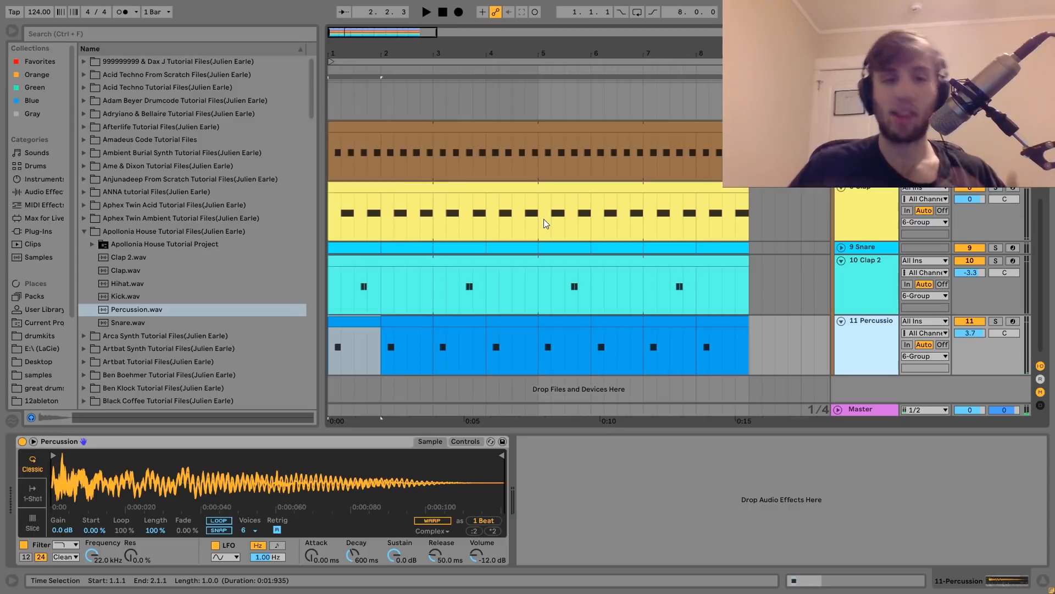
pyautogui.press('space')
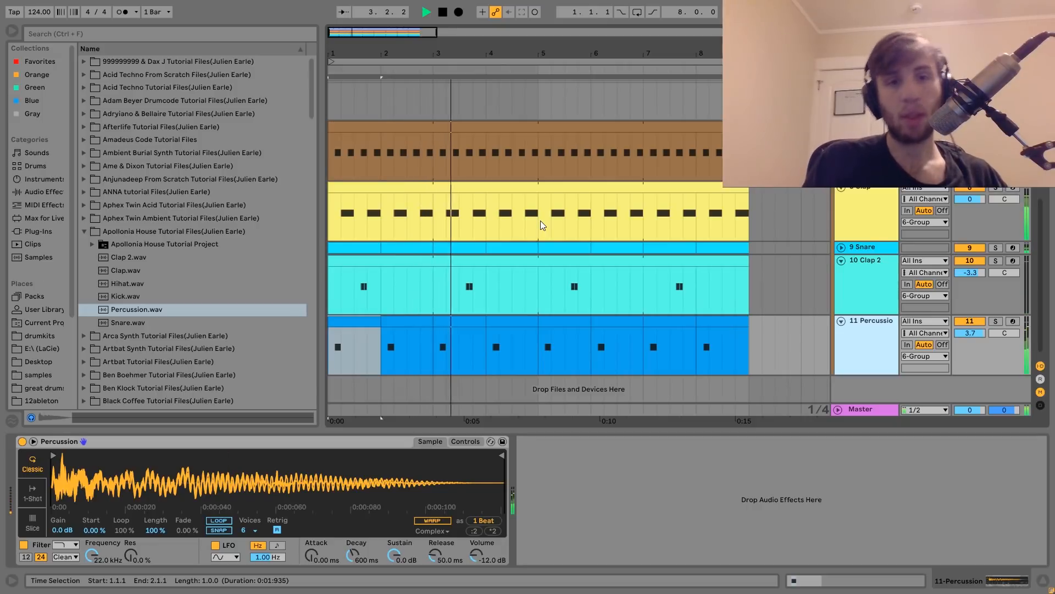
pyautogui.press('space')
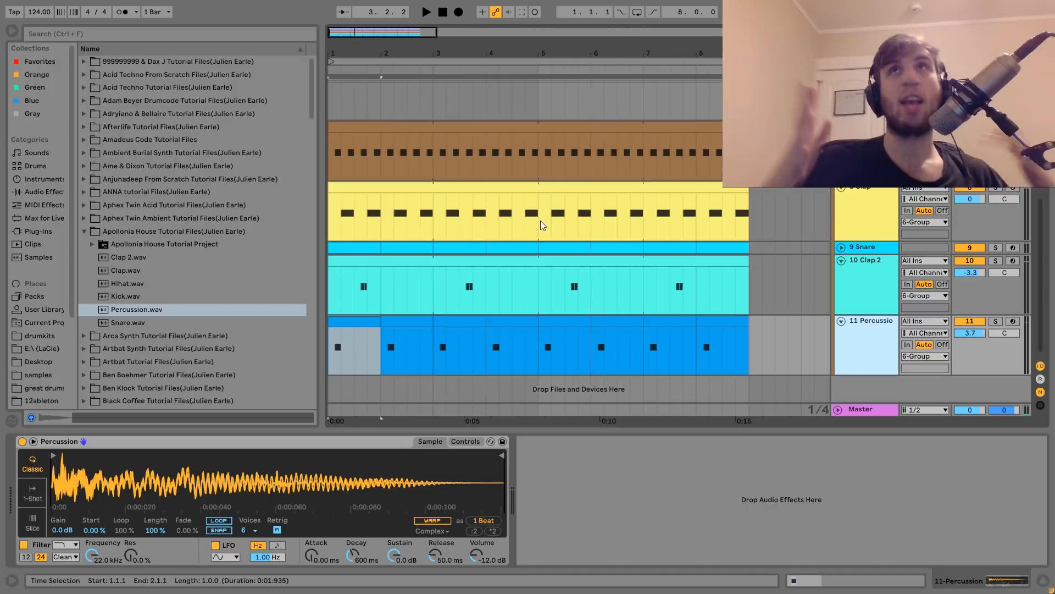
pyautogui.press('space')
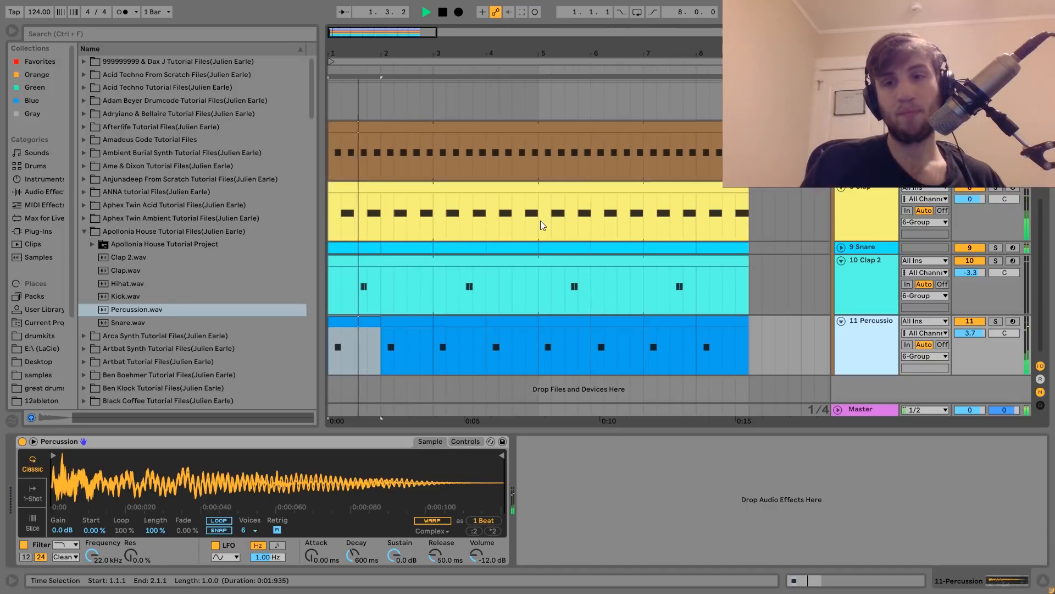
pyautogui.press('space')
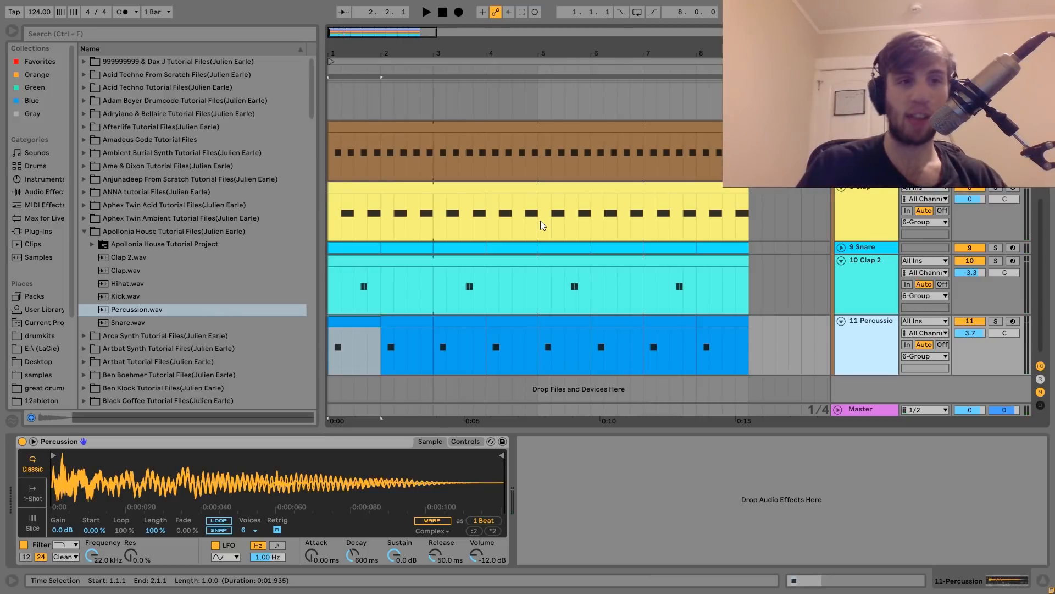
pyautogui.press('space')
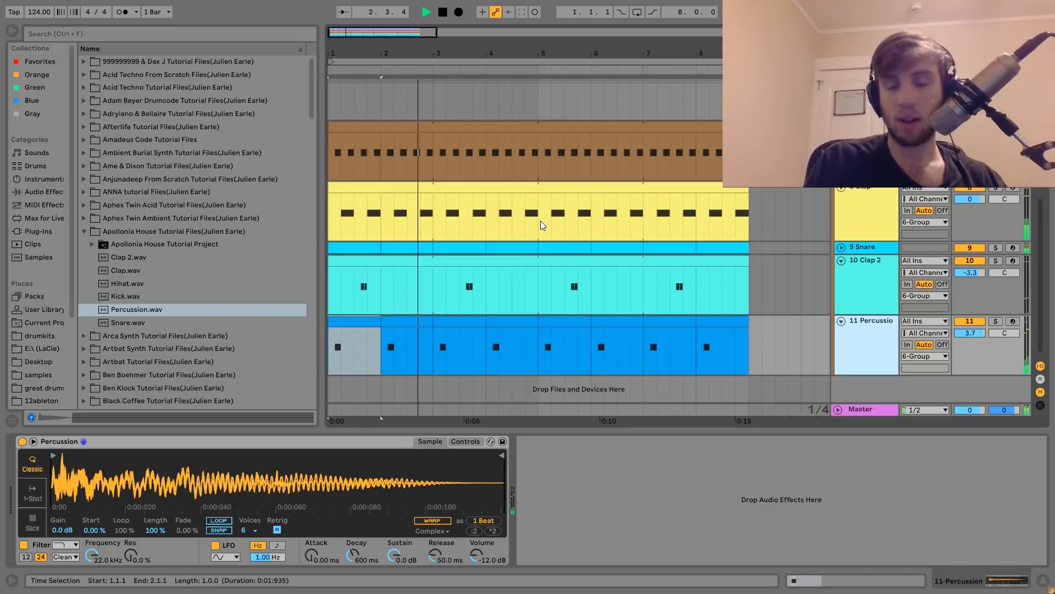
pyautogui.press('space')
# Step: Compare the drum group's sound with its EQ Eight and Drum Buss switched off and back on
pyautogui.scroll(1, 541, 223)
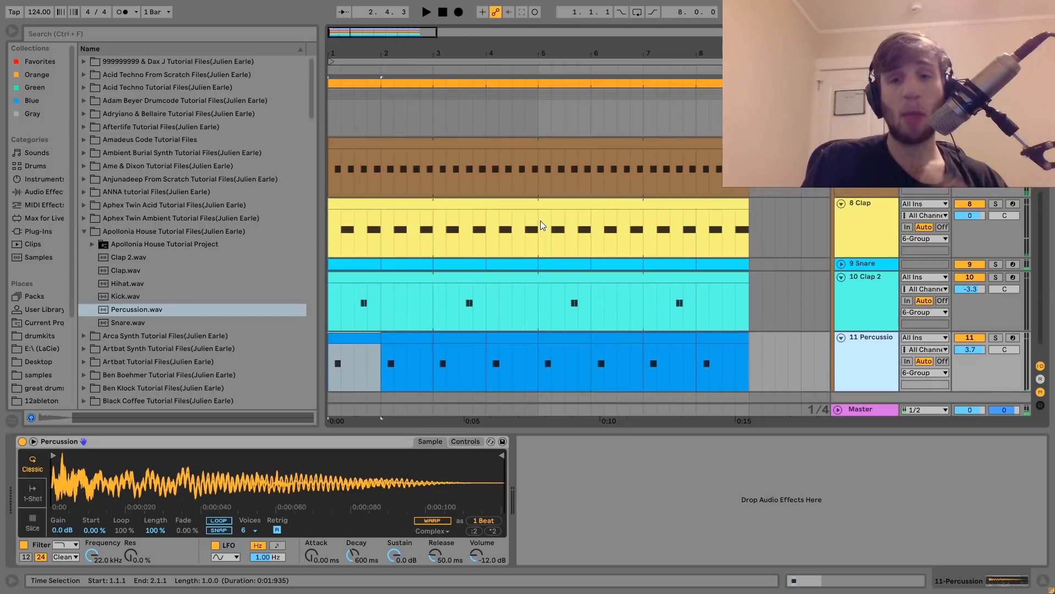
pyautogui.click(866, 84)
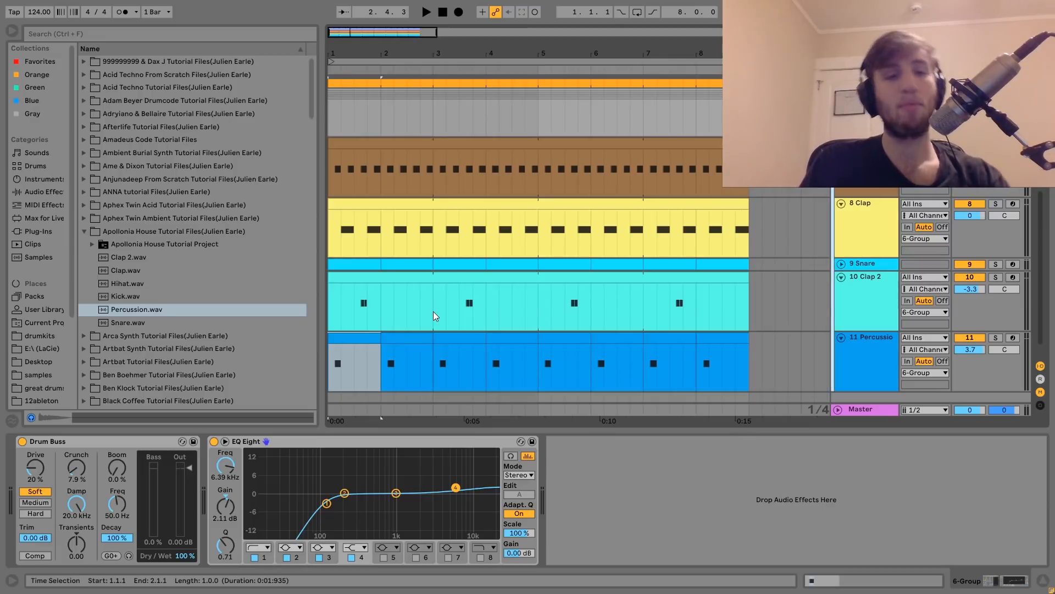
pyautogui.press('space')
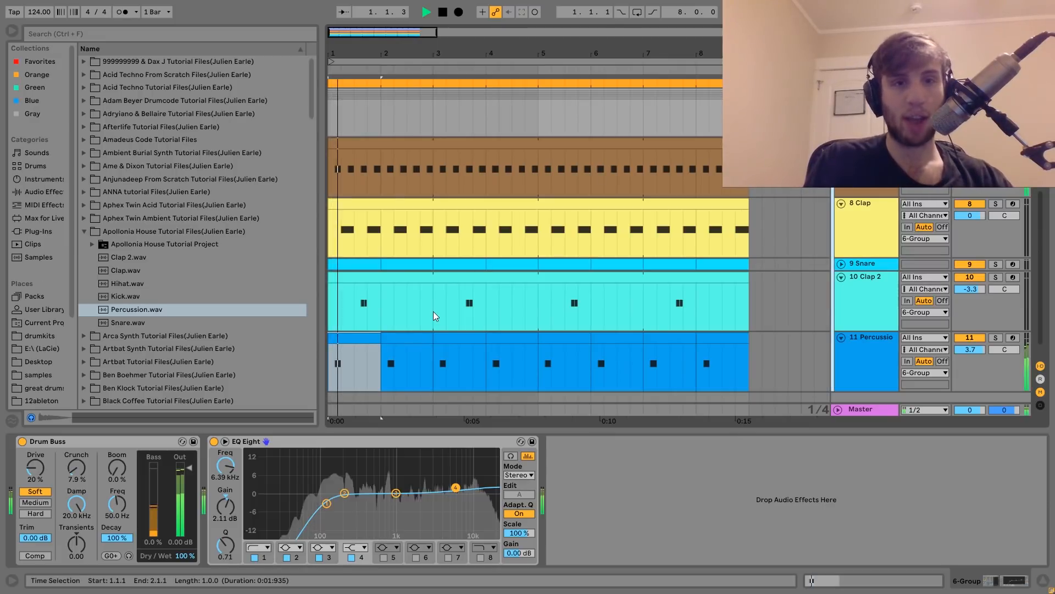
pyautogui.click(214, 441)
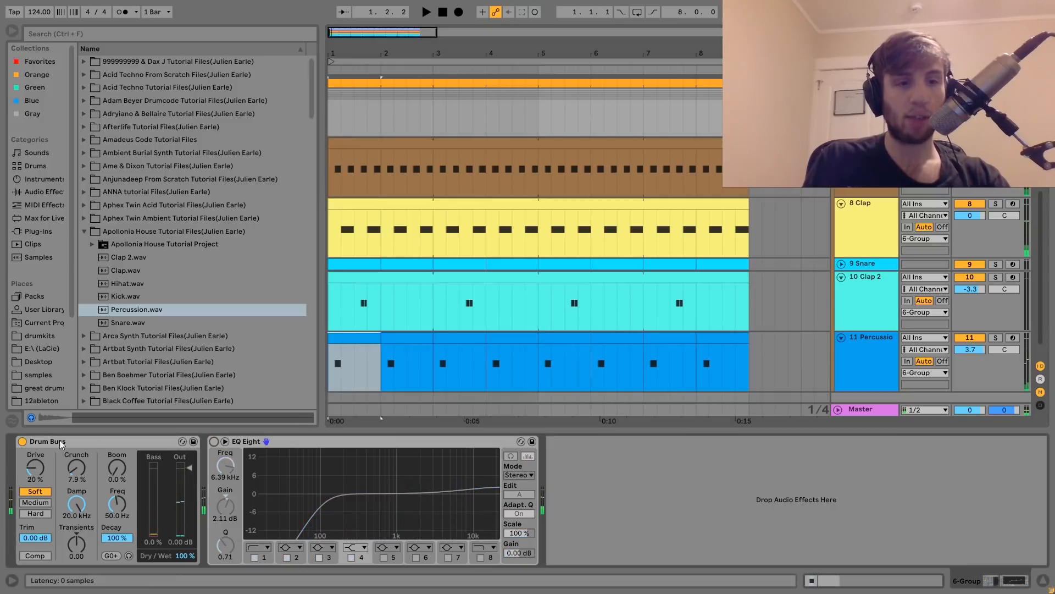
pyautogui.click(22, 442)
pyautogui.press('space')
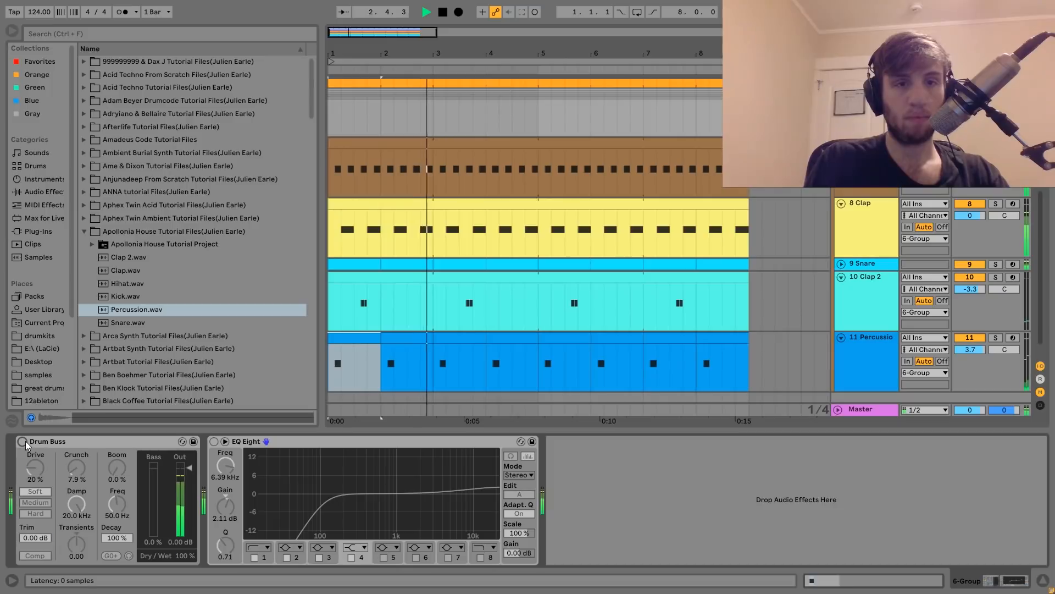
pyautogui.click(24, 442)
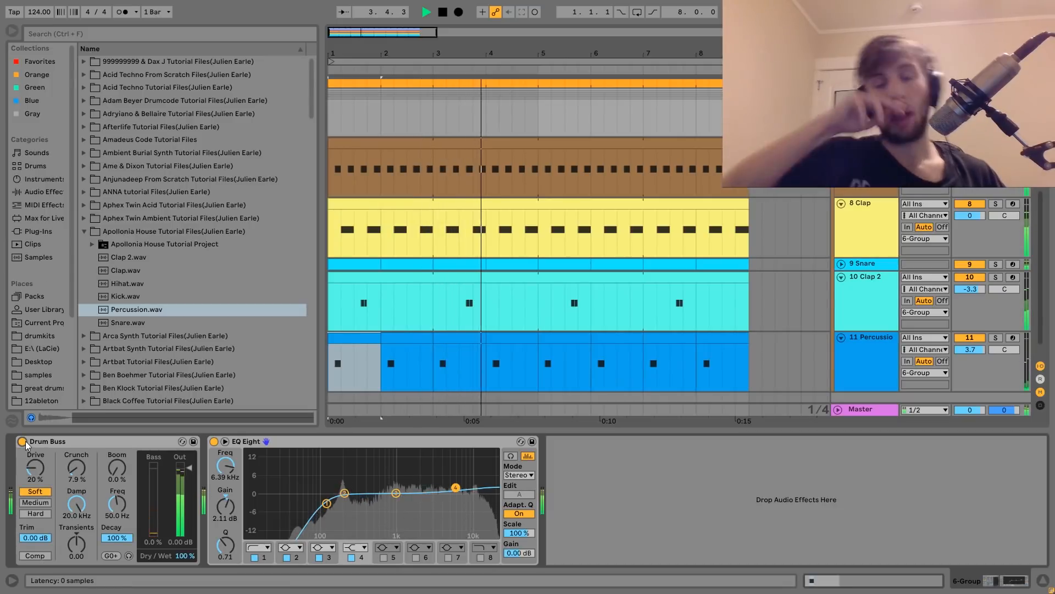
pyautogui.press('space')
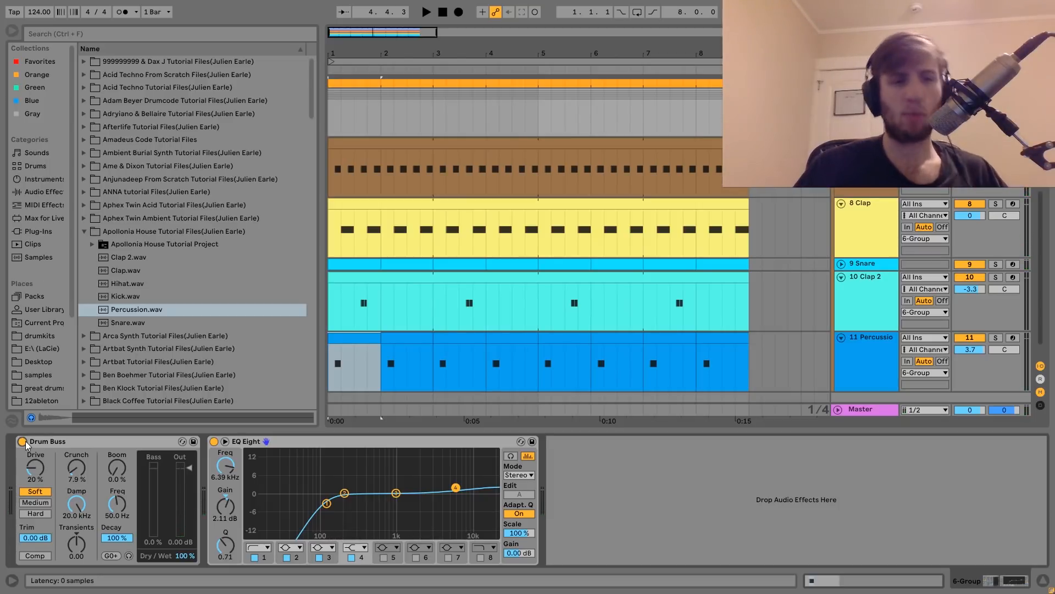
pyautogui.press('space')
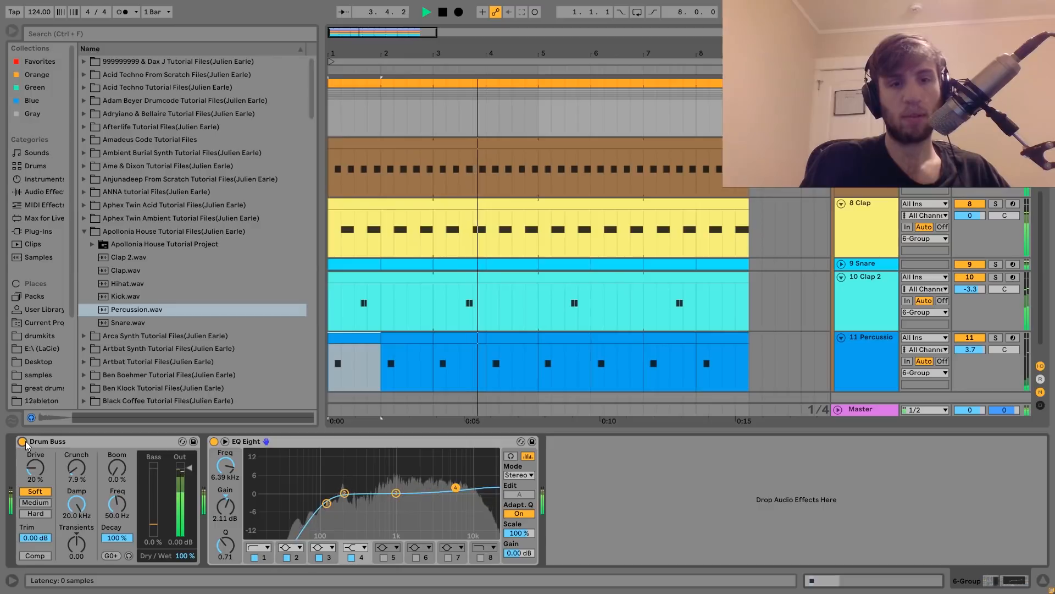
# Step: Stop playback, select the drum group's Drum Buss and replay the drums from the start through it
pyautogui.press('space')
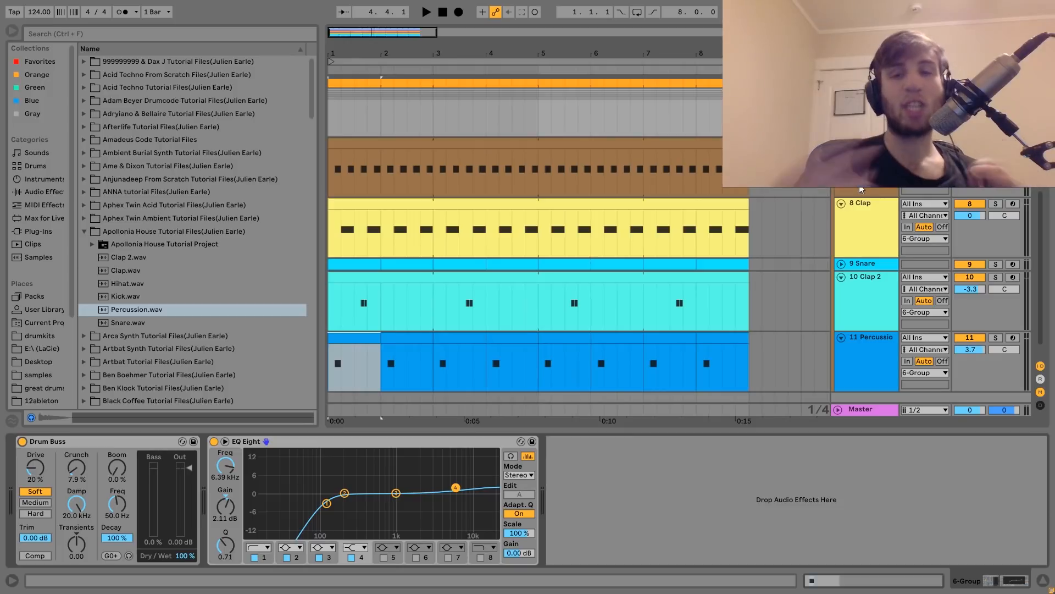
pyautogui.click(861, 187)
pyautogui.click(862, 110)
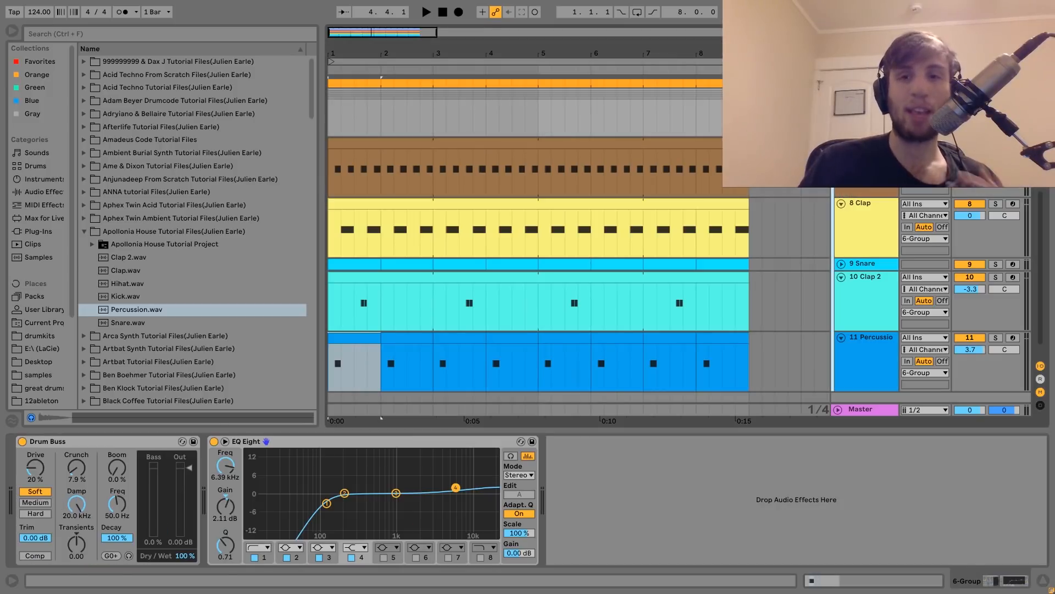
pyautogui.click(69, 441)
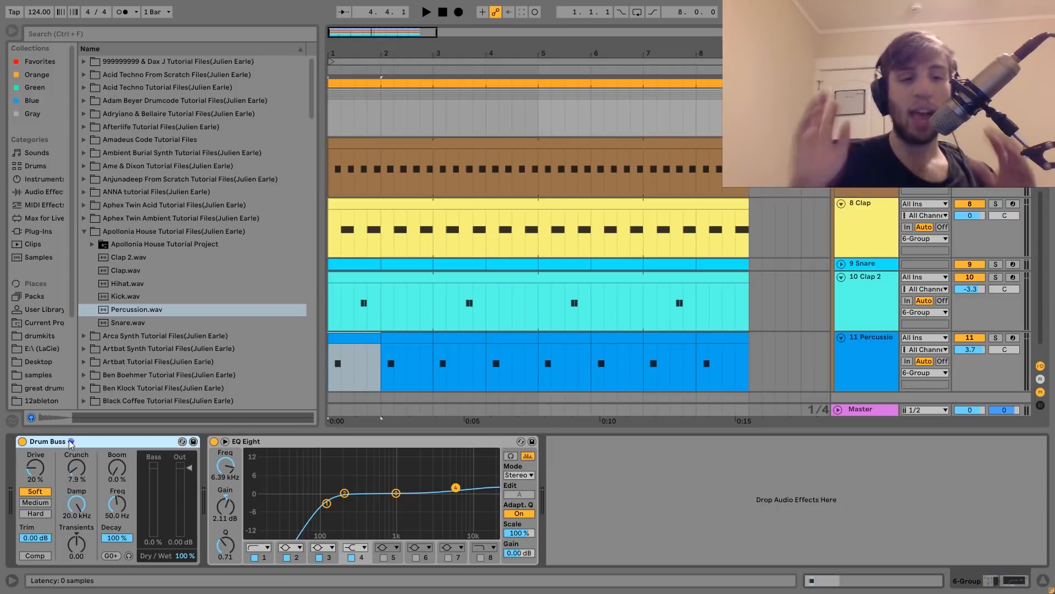
pyautogui.press('space')
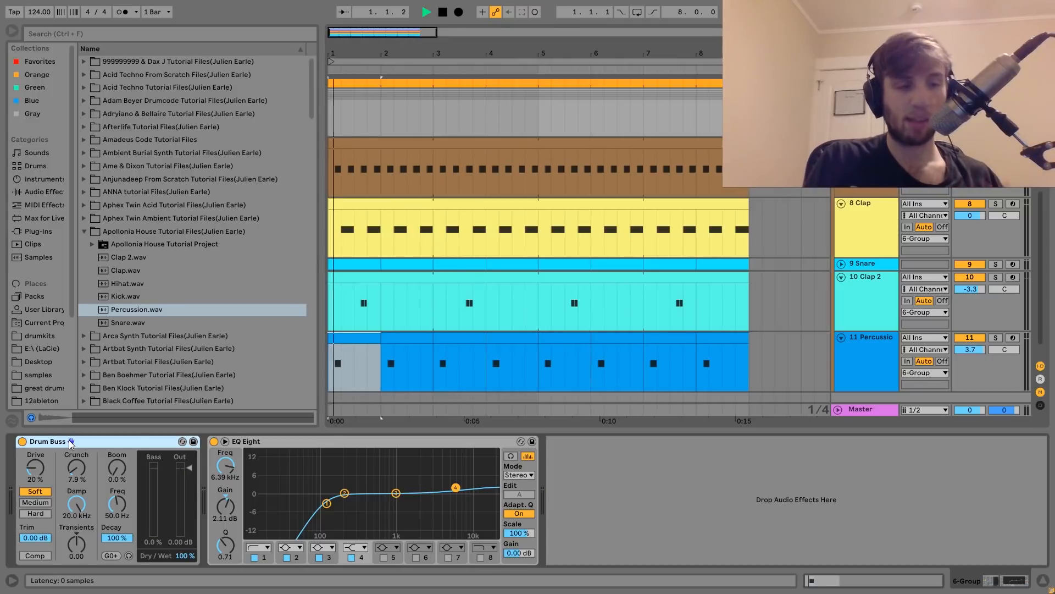
pyautogui.press('space')
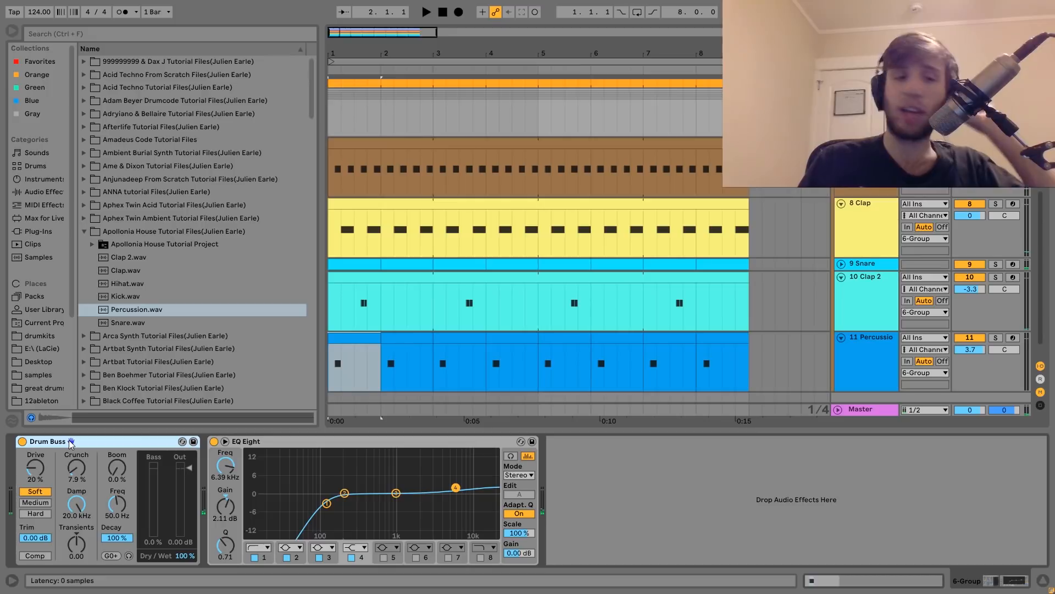
# Step: Select the drum group EQ Eight's low-cut band and compare the drums during playback with the EQ switched off and back on
pyautogui.click(326, 503)
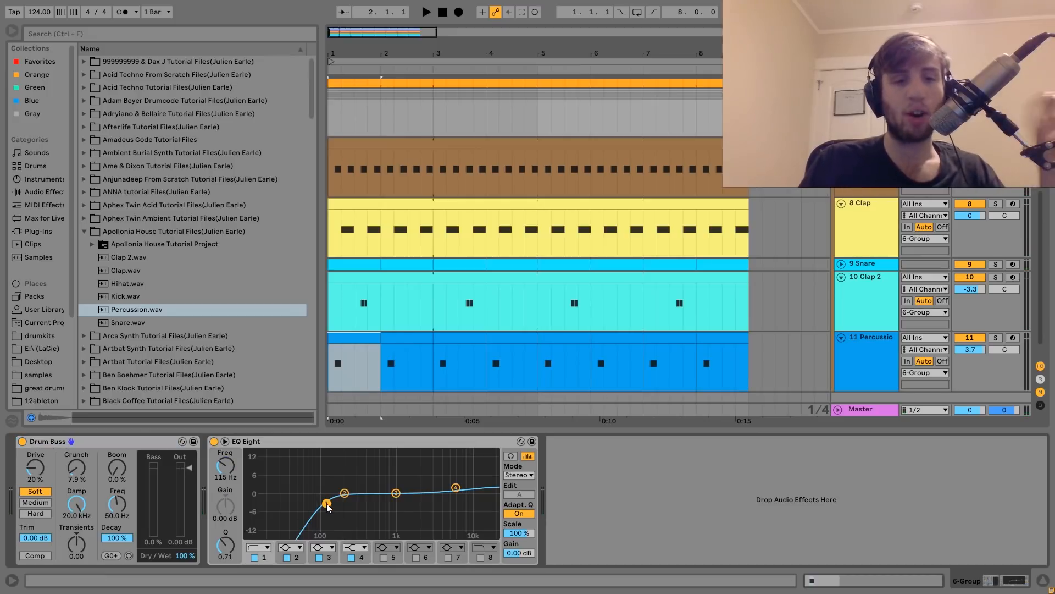
pyautogui.press('space')
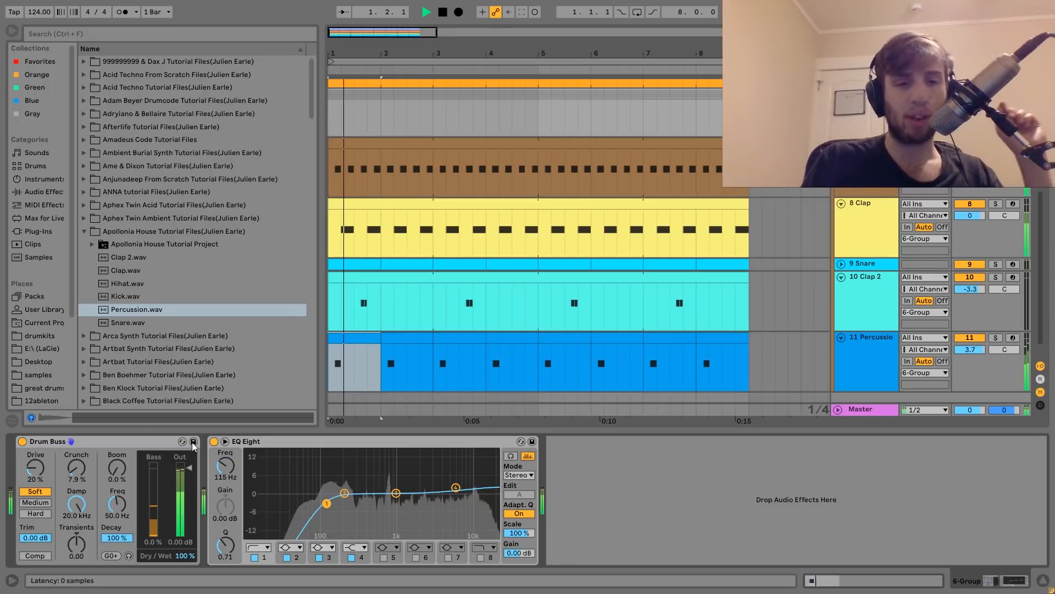
pyautogui.click(213, 441)
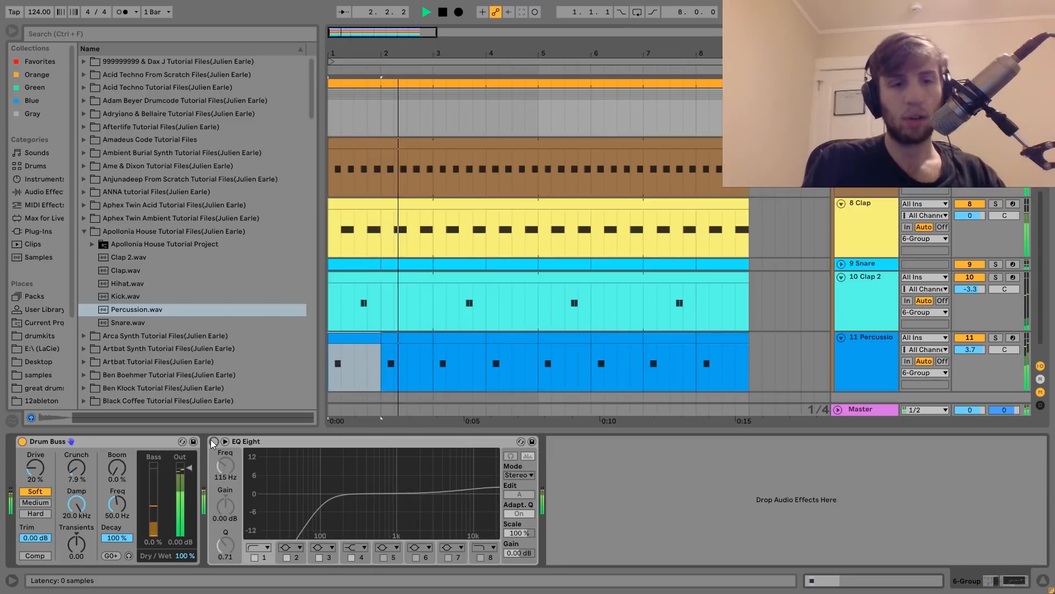
pyautogui.click(214, 441)
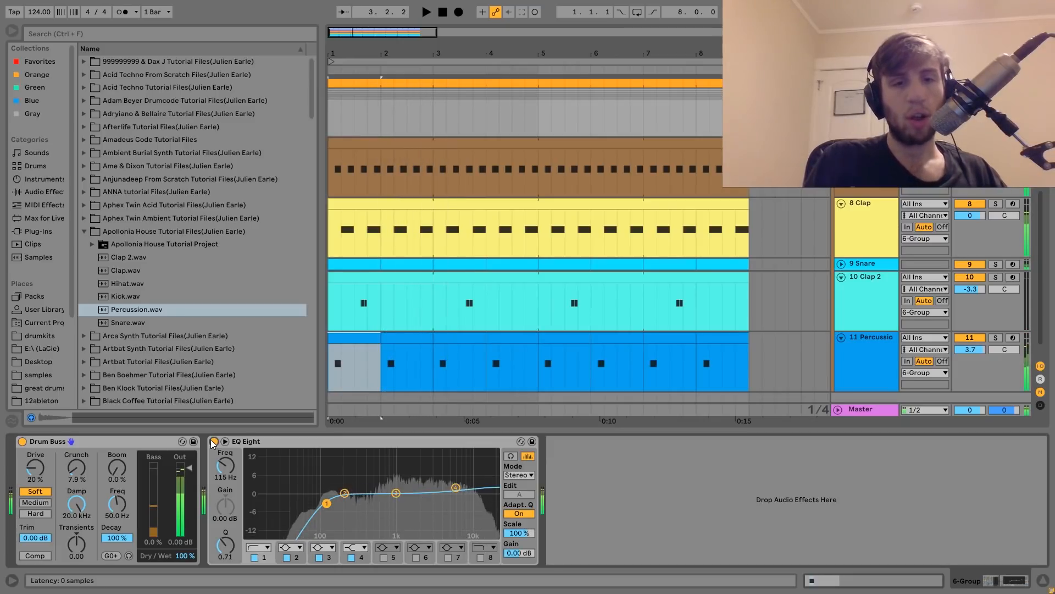
pyautogui.press('space')
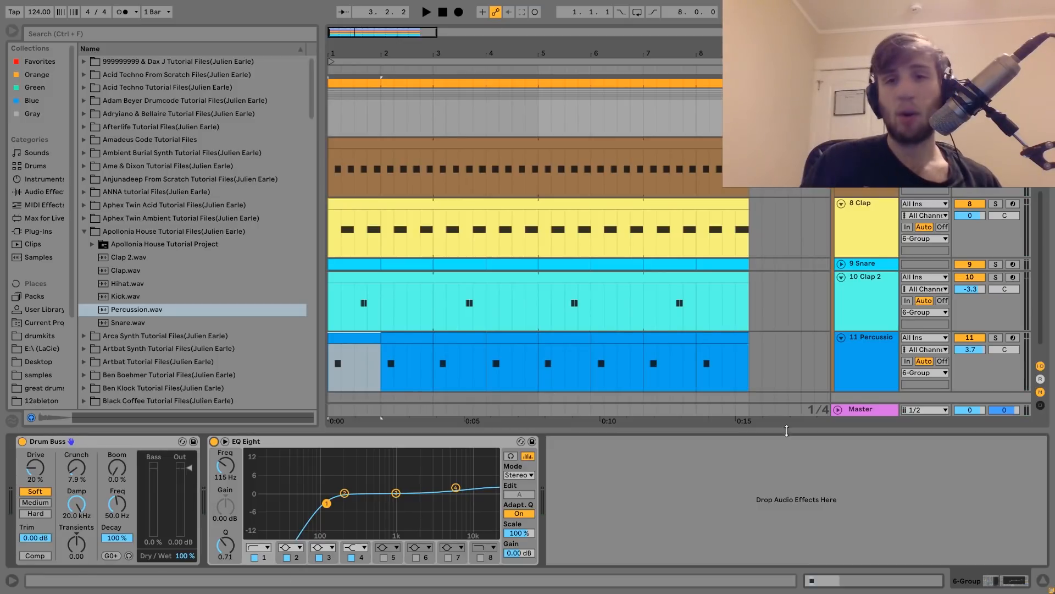
pyautogui.scroll(8, 539, 242)
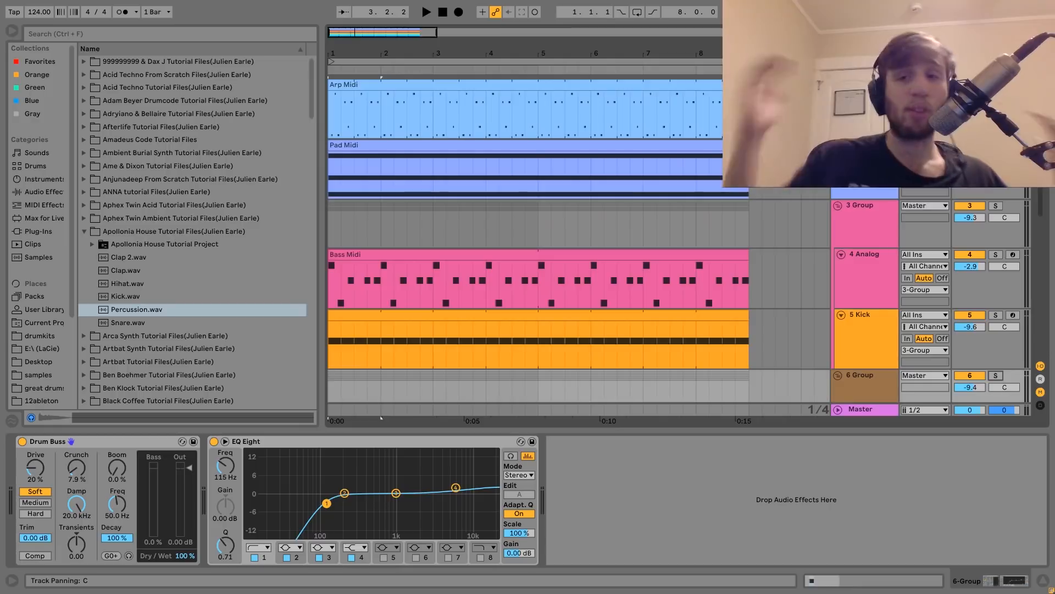